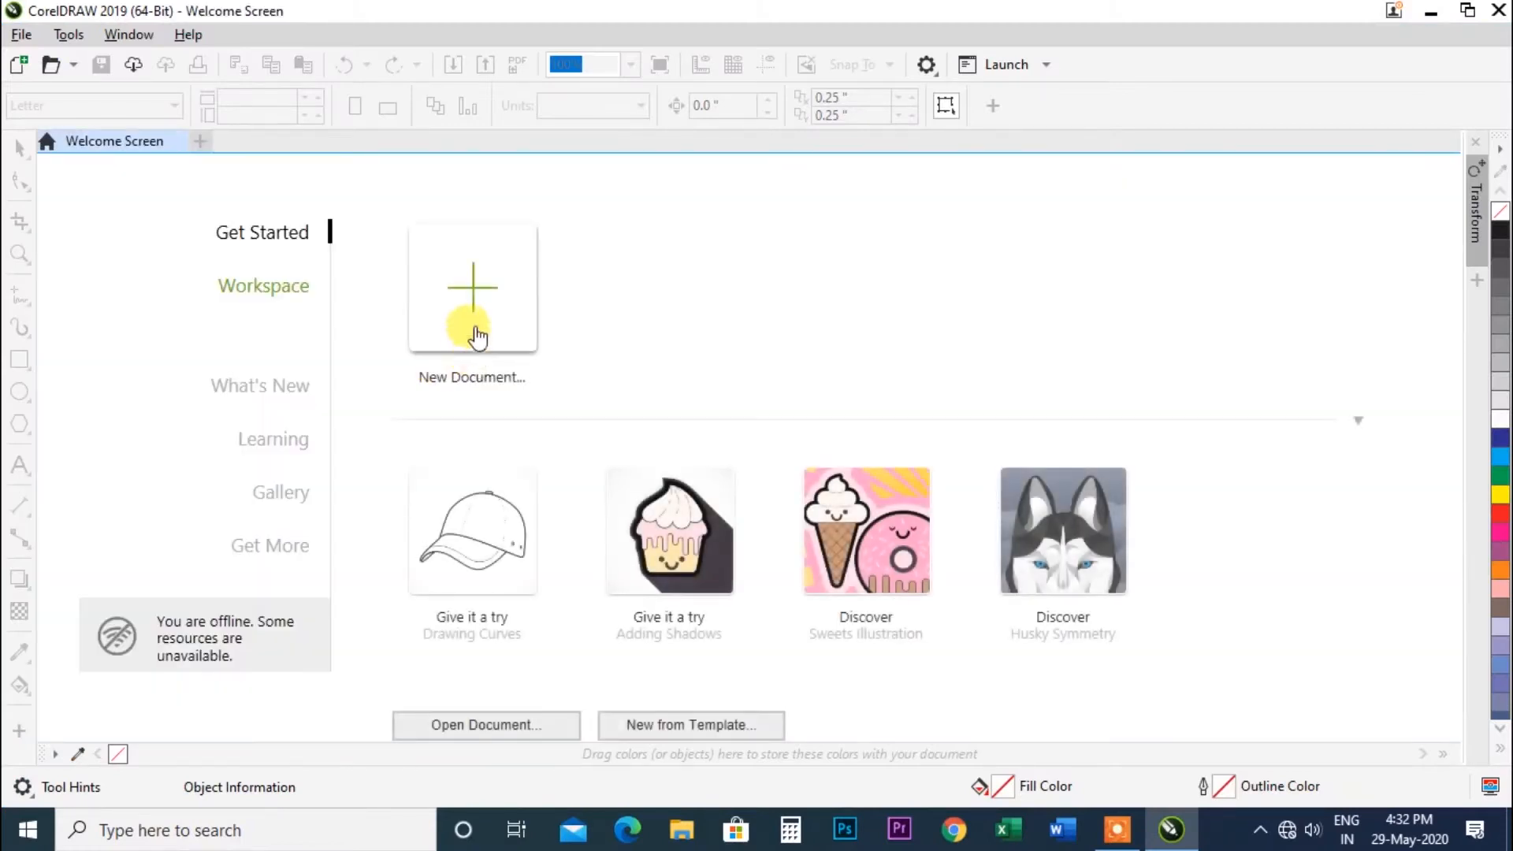
# Create a new document with the default Letter-size settings.
pyautogui.click(477, 337)
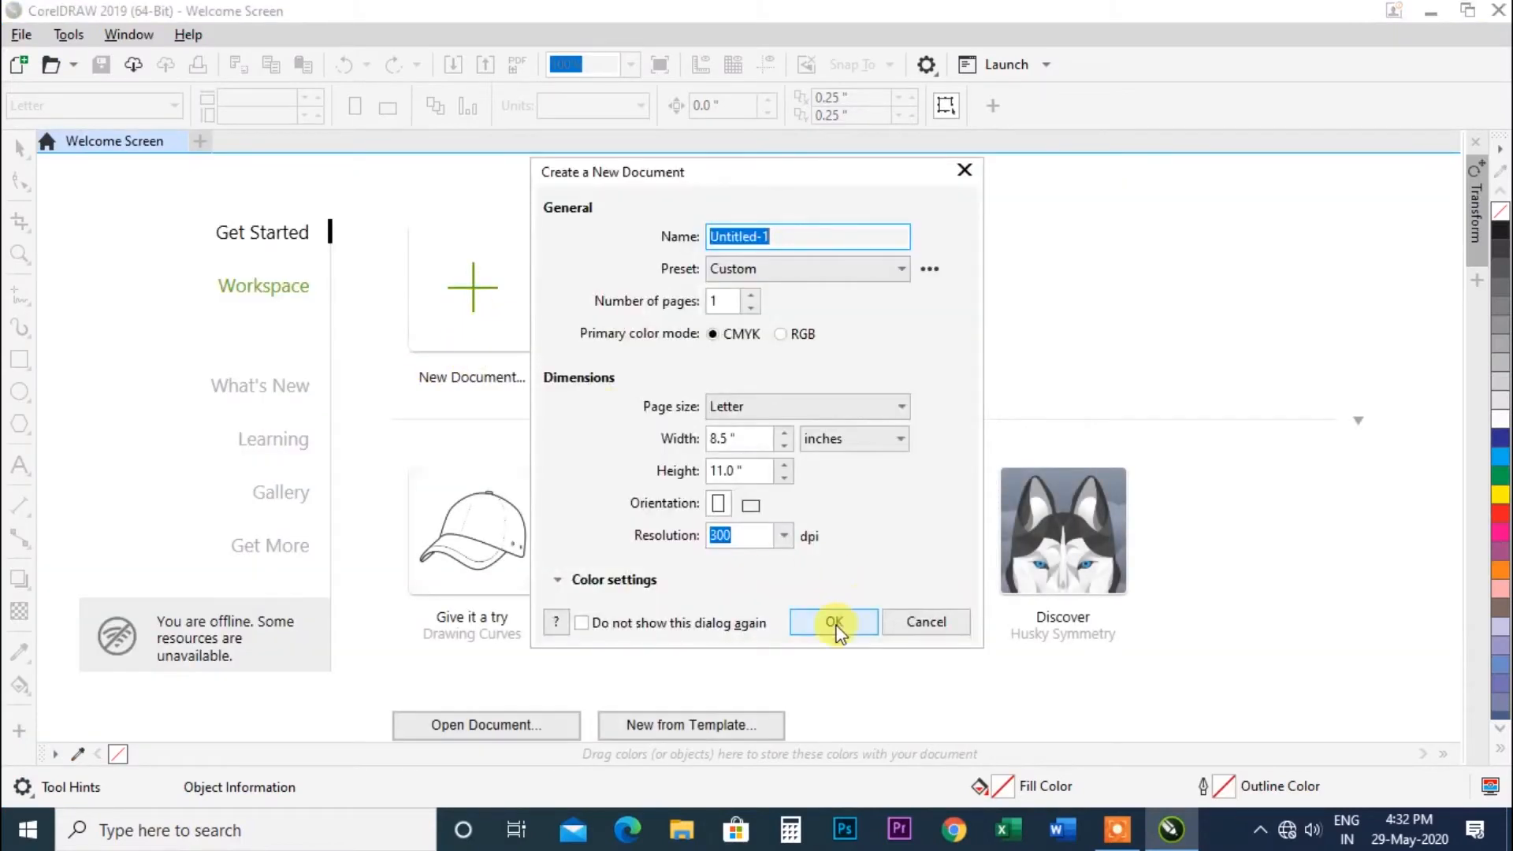
pyautogui.click(834, 623)
# With the Artistic Media tool in Preset mode, draw a wavy stroke and a straight tapered stroke across the page.
pyautogui.click(632, 66)
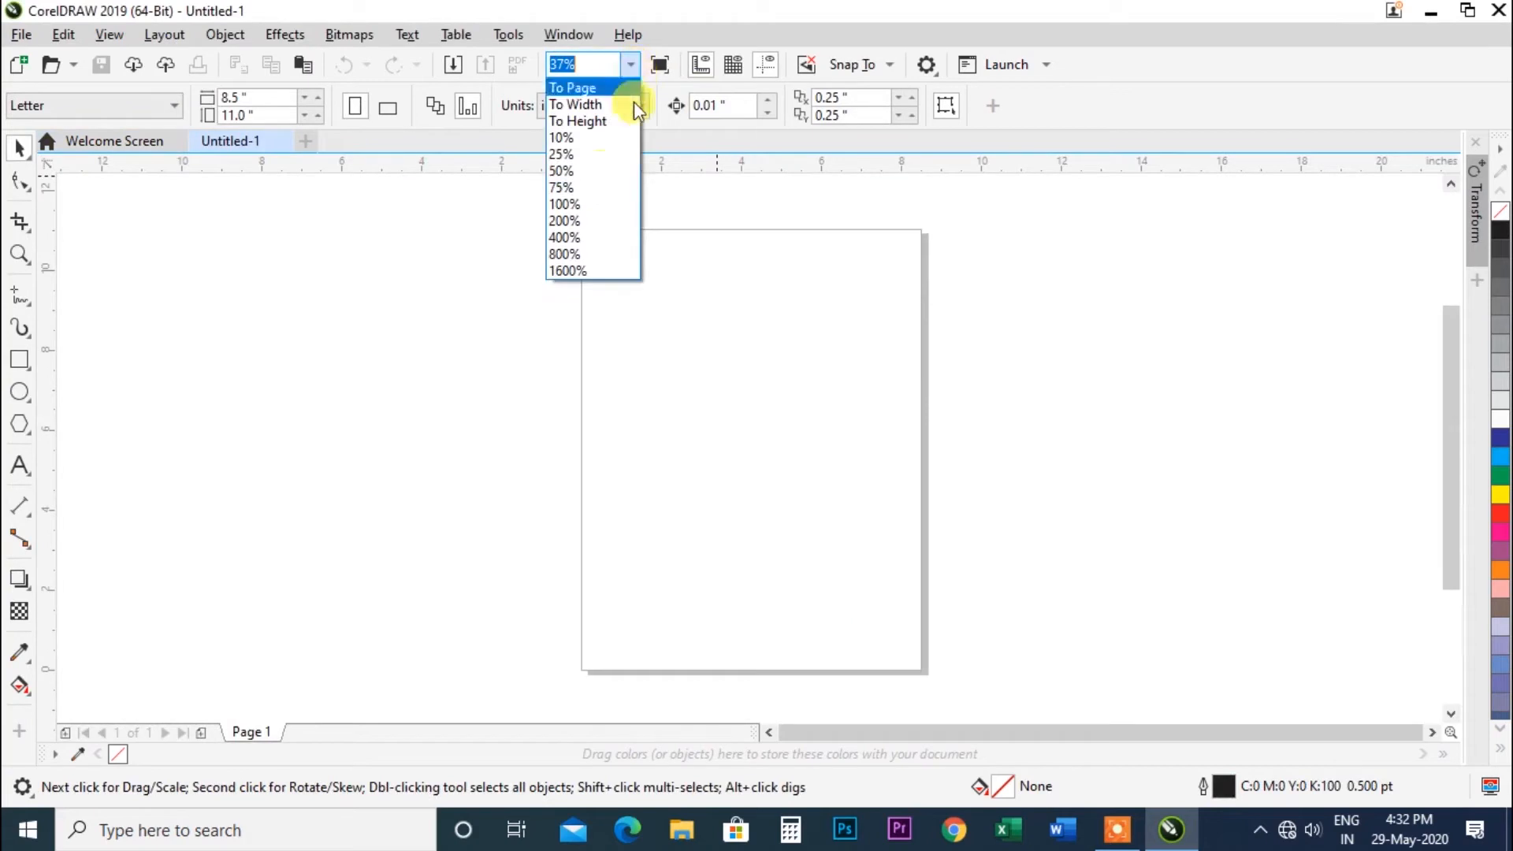
pyautogui.click(579, 205)
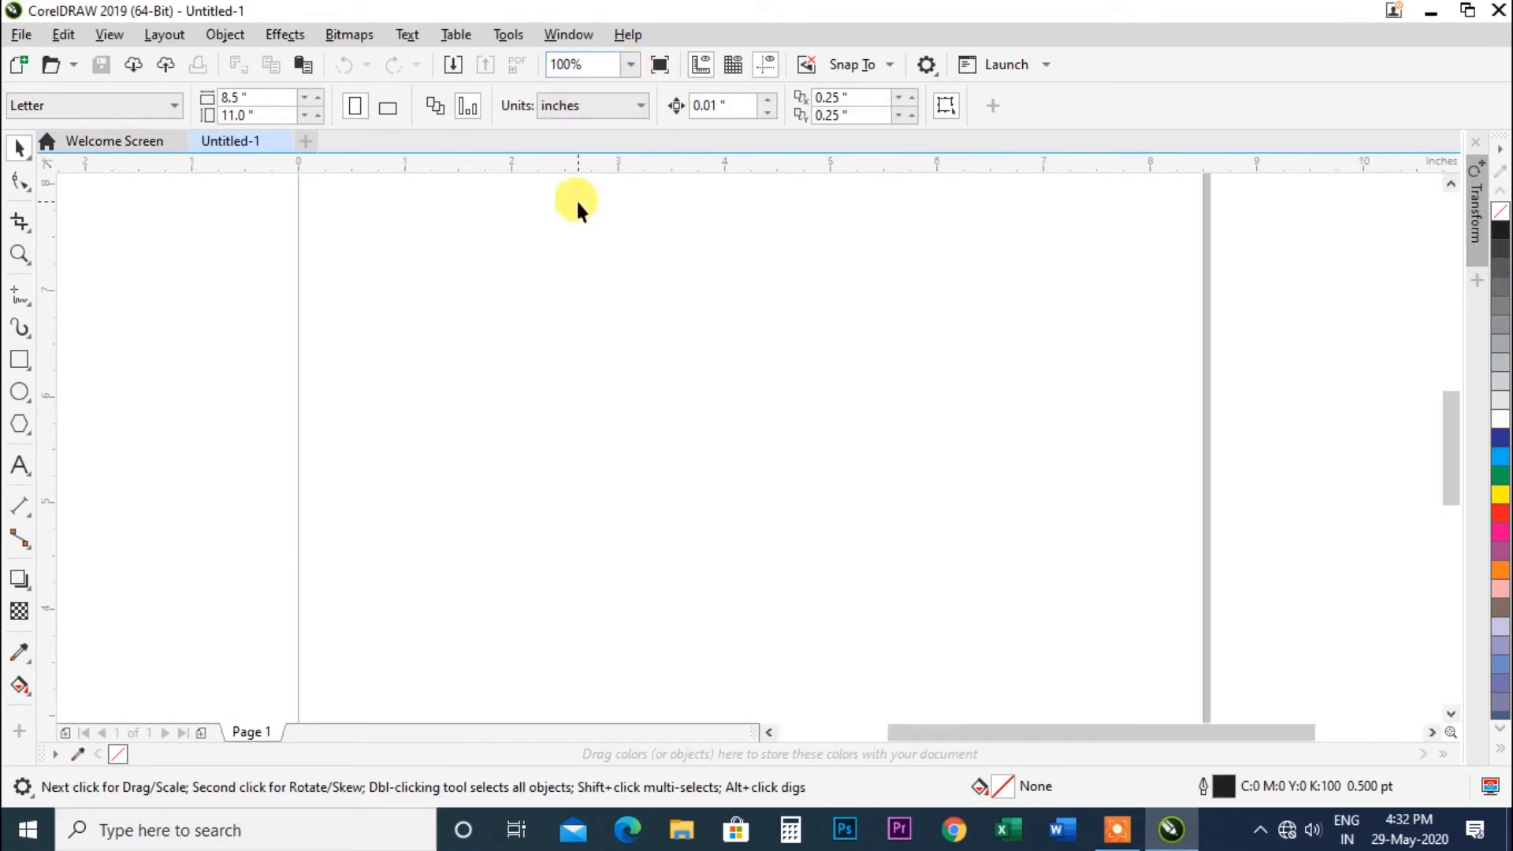
pyautogui.click(1451, 184)
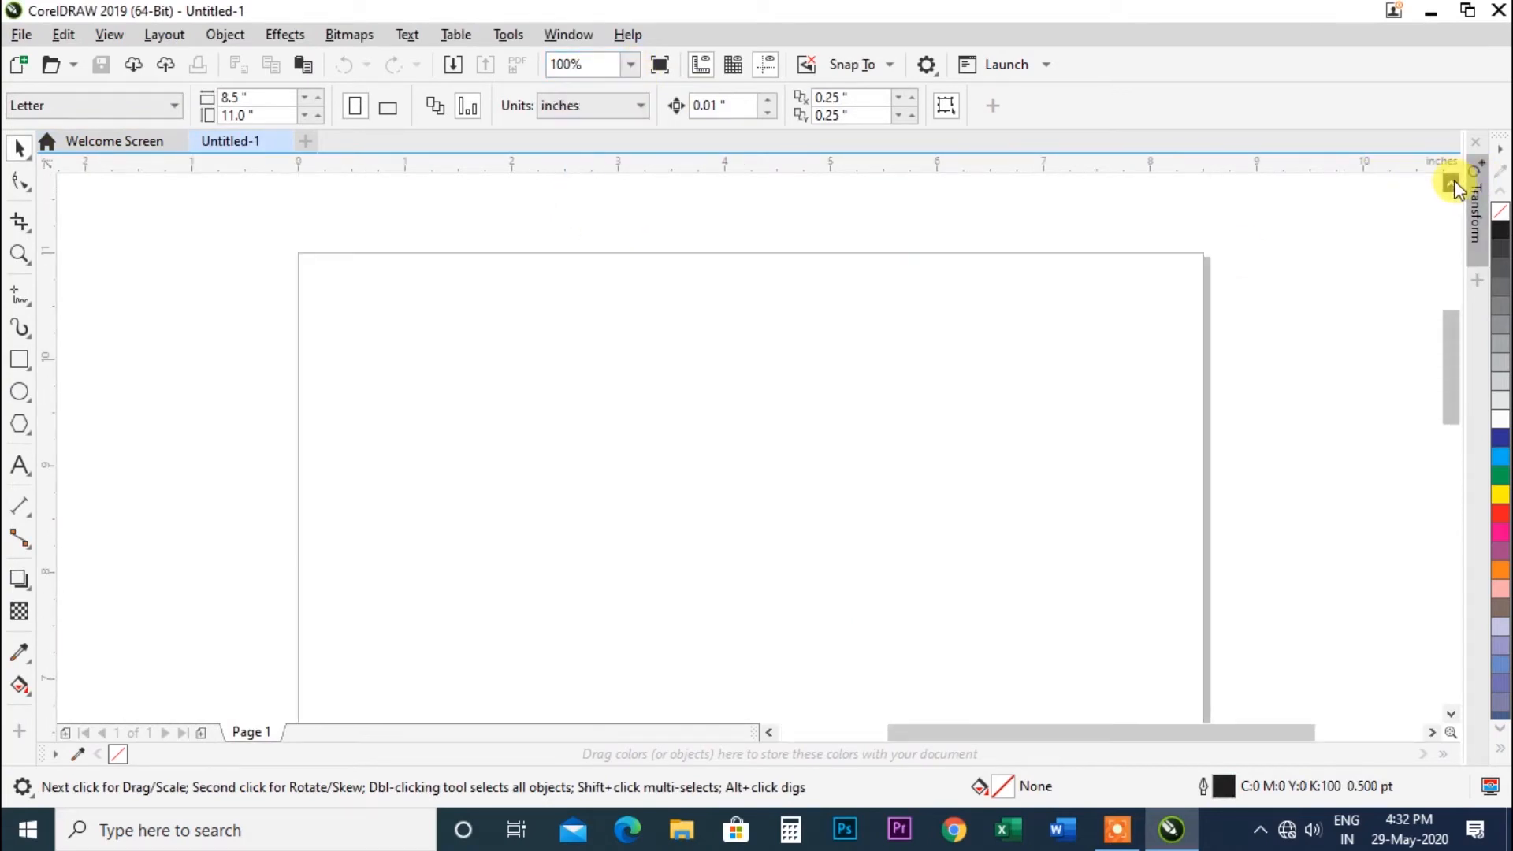
pyautogui.click(29, 332)
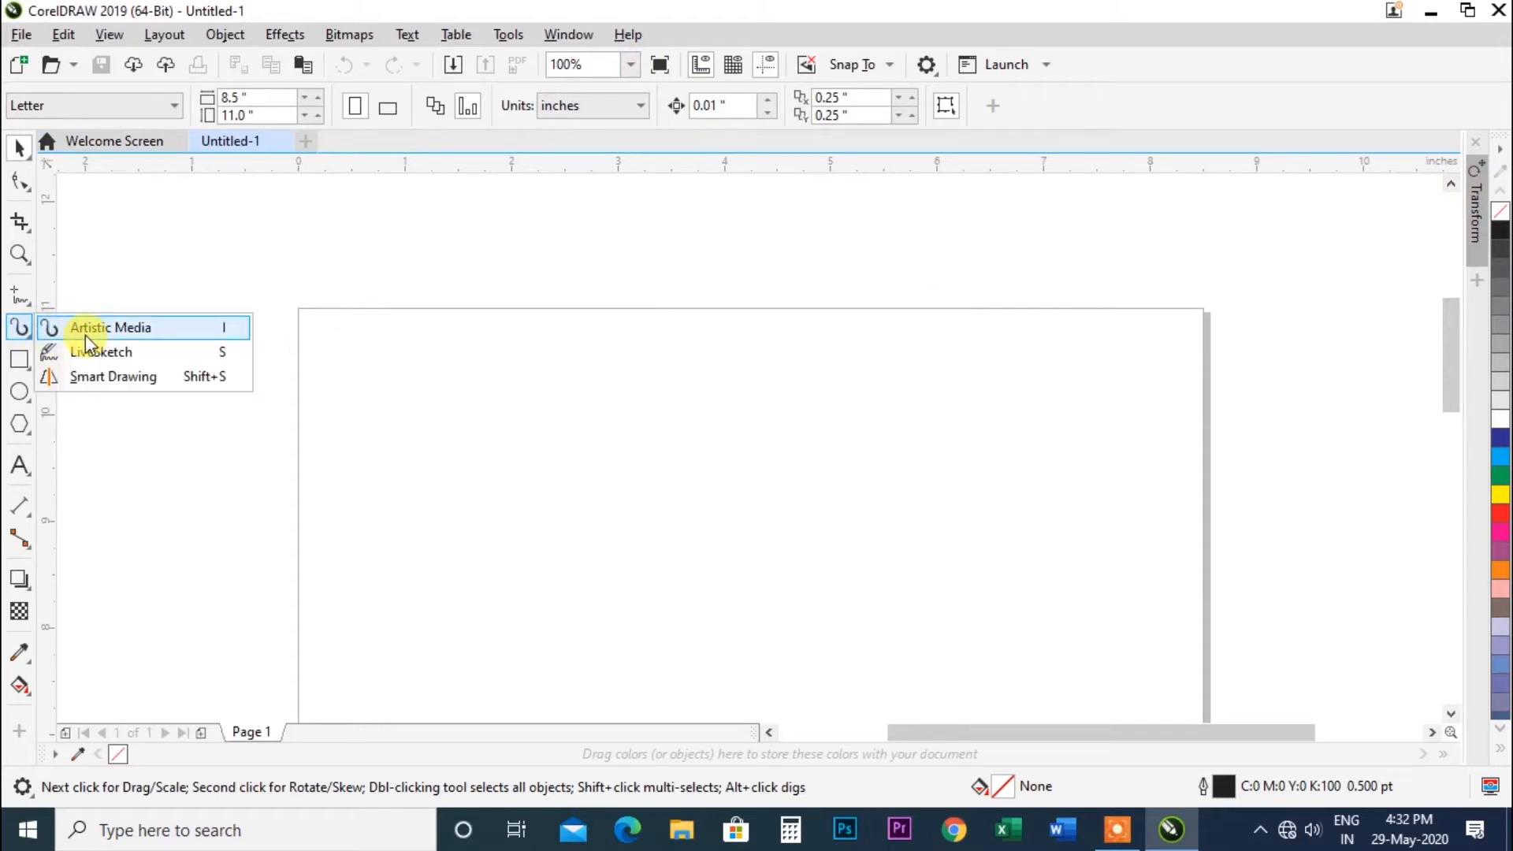
pyautogui.click(110, 328)
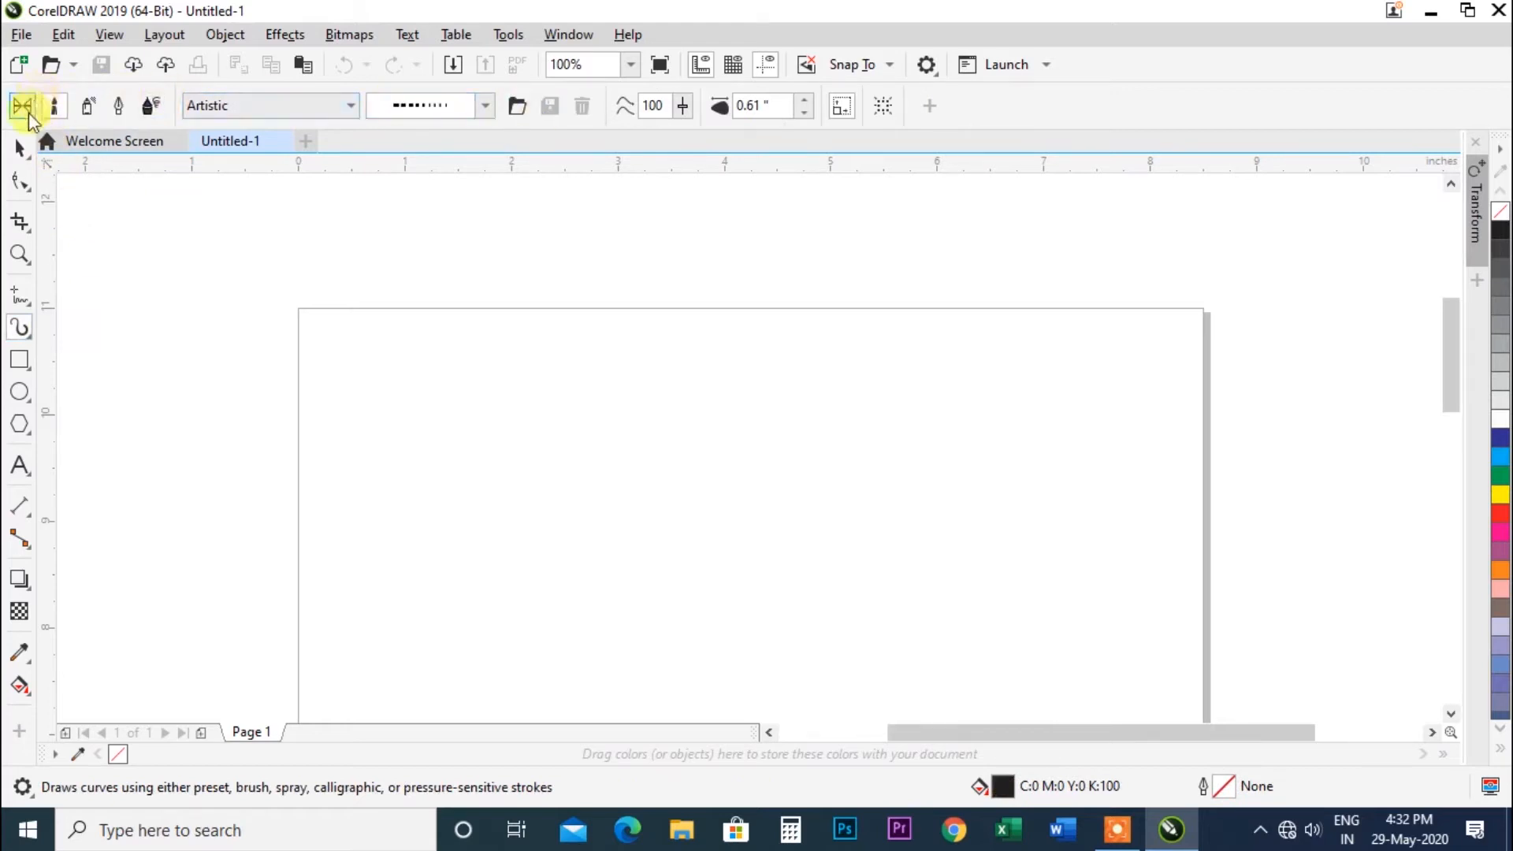
pyautogui.click(29, 115)
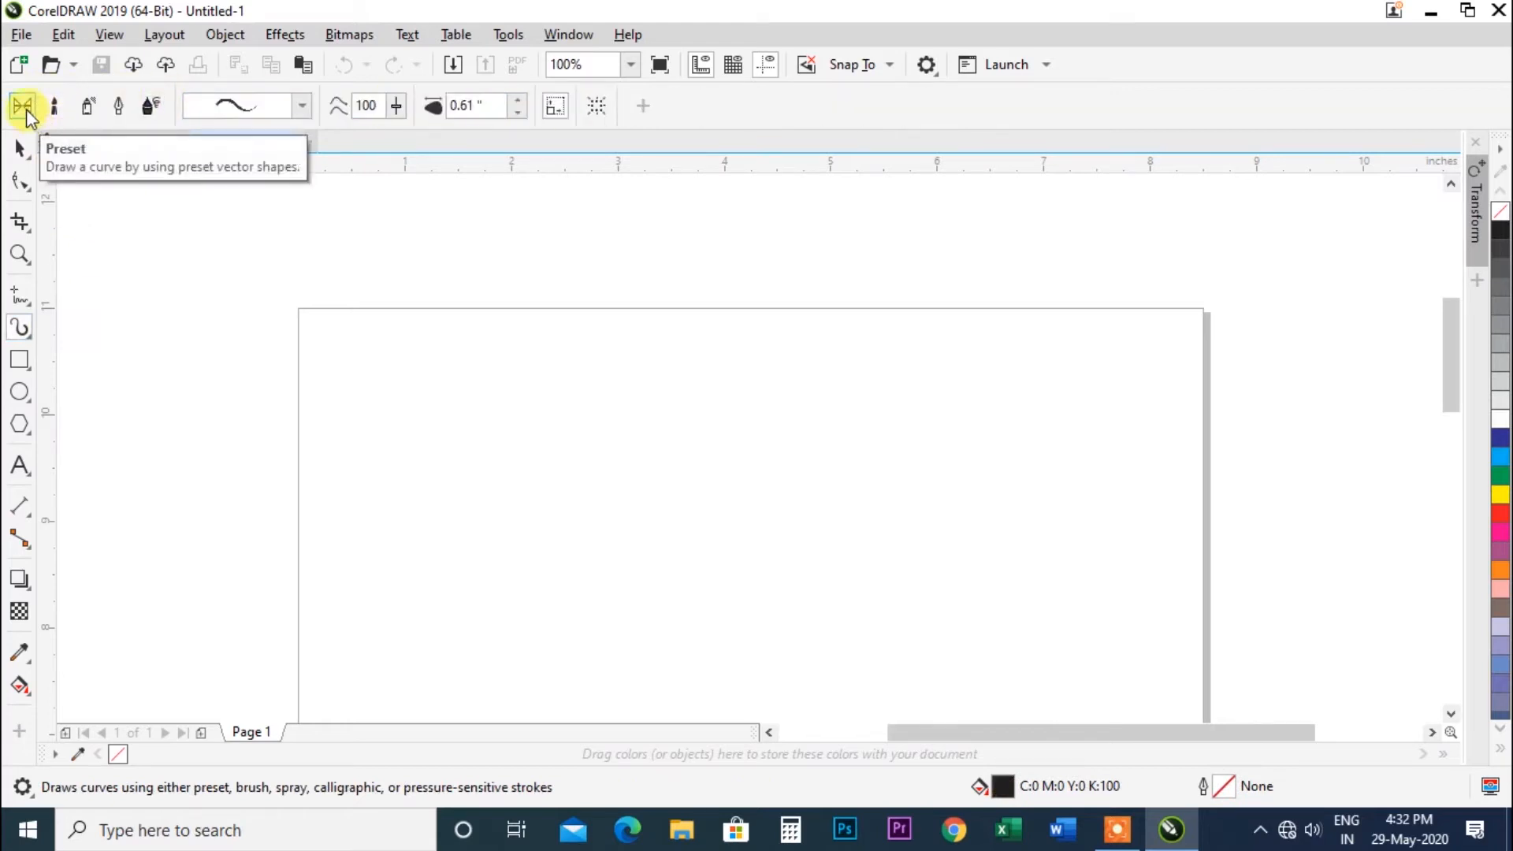
pyautogui.click(301, 106)
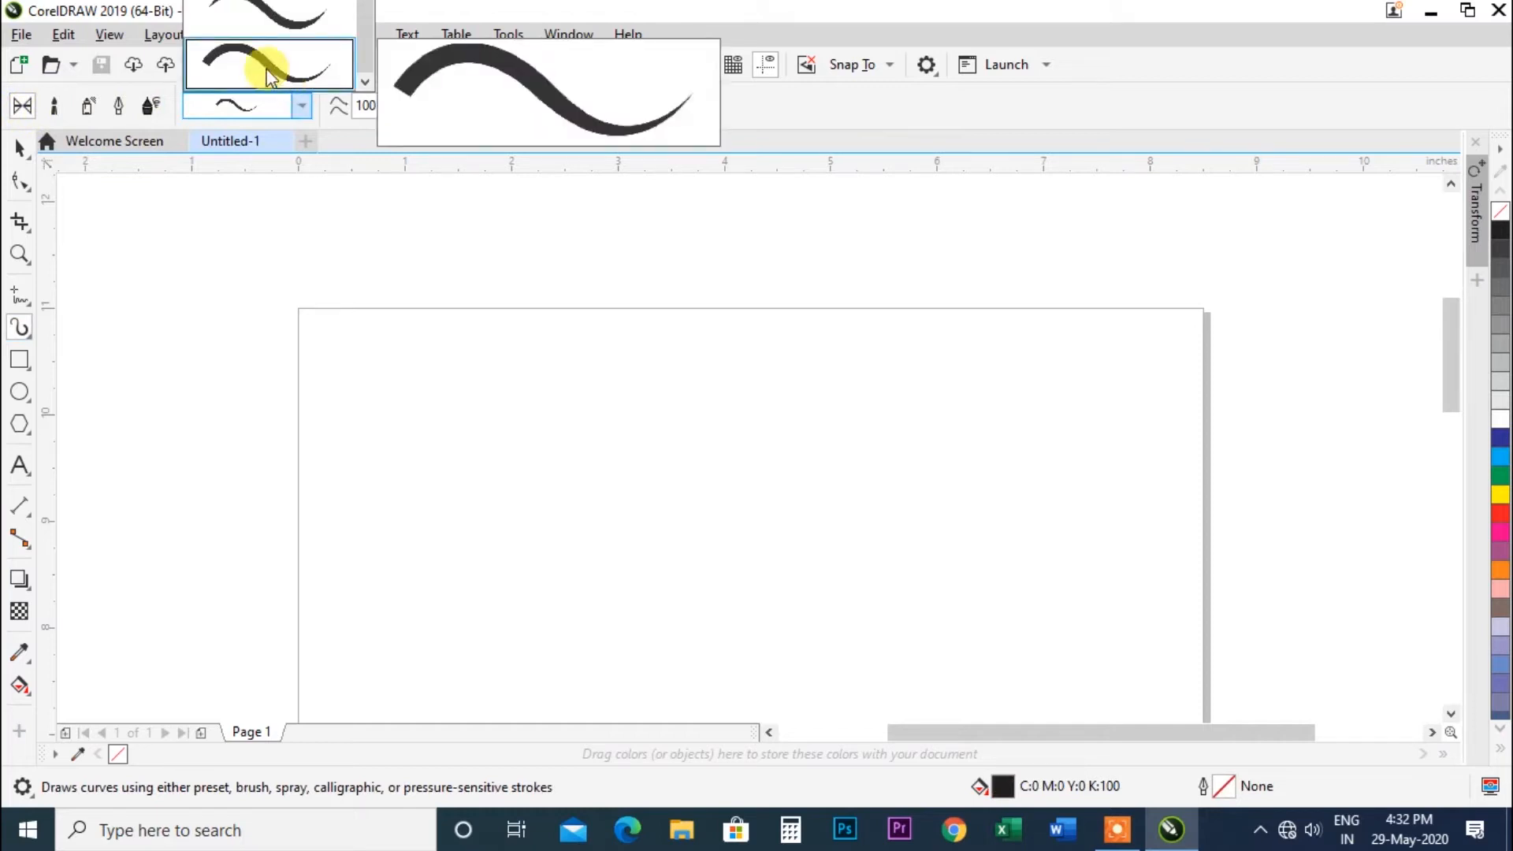
pyautogui.click(268, 75)
pyautogui.moveTo(379, 516)
pyautogui.mouseDown()
pyautogui.moveTo(398, 485)
pyautogui.moveTo(503, 434)
pyautogui.moveTo(590, 512)
pyautogui.moveTo(832, 511)
pyautogui.moveTo(1049, 439)
pyautogui.mouseUp()
pyautogui.moveTo(485, 360); pyautogui.dragTo(1017, 362)
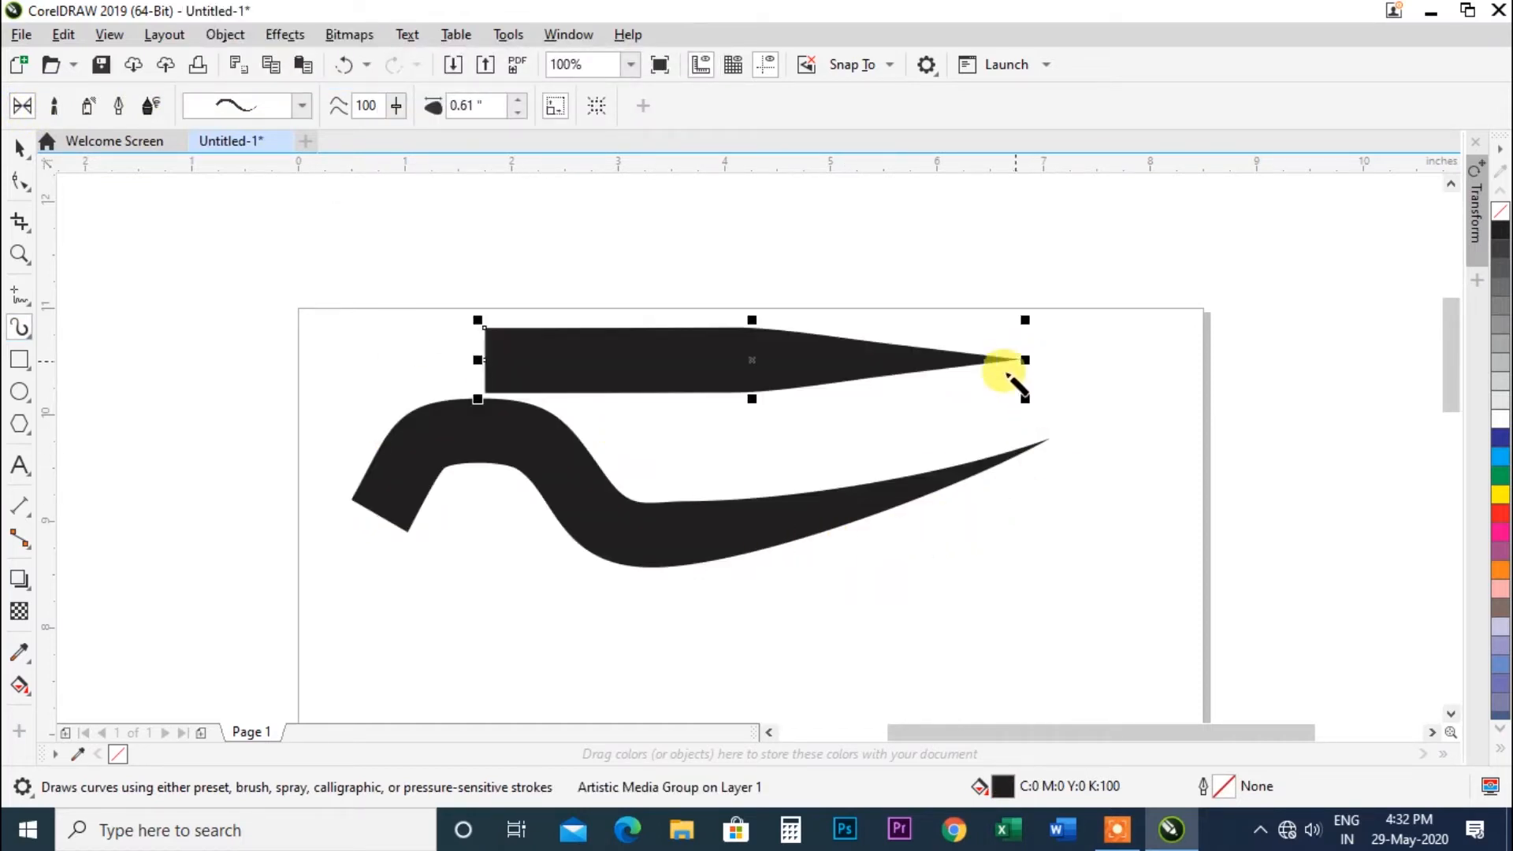
# Draw a curled stroke near the page's right edge and undo it.
pyautogui.moveTo(1232, 220)
pyautogui.mouseDown()
pyautogui.moveTo(990, 338)
pyautogui.moveTo(1135, 320)
pyautogui.mouseUp()
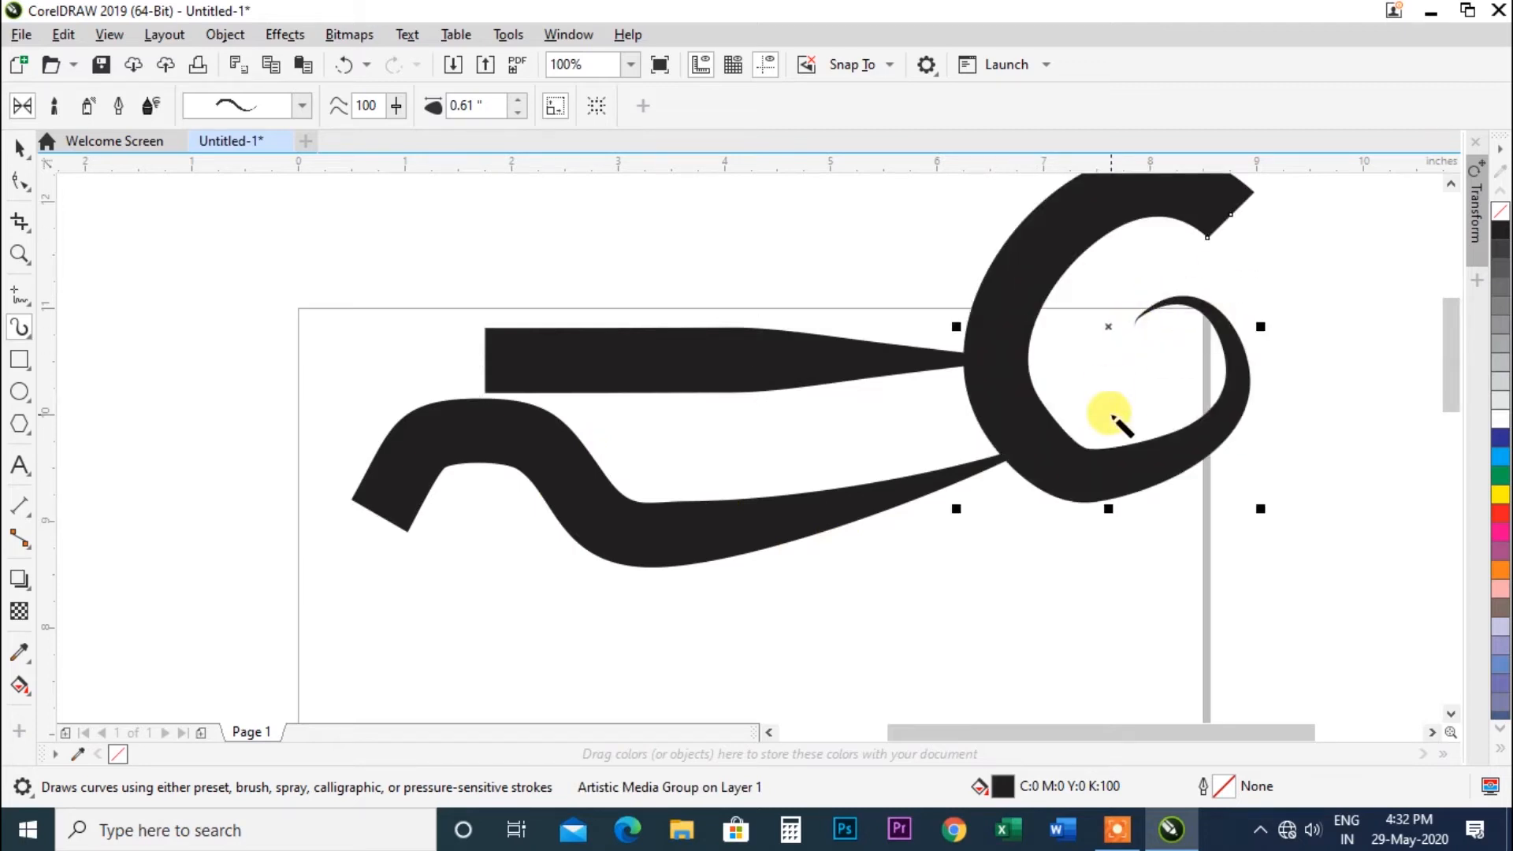
pyautogui.hotkey('ctrl', 'z')
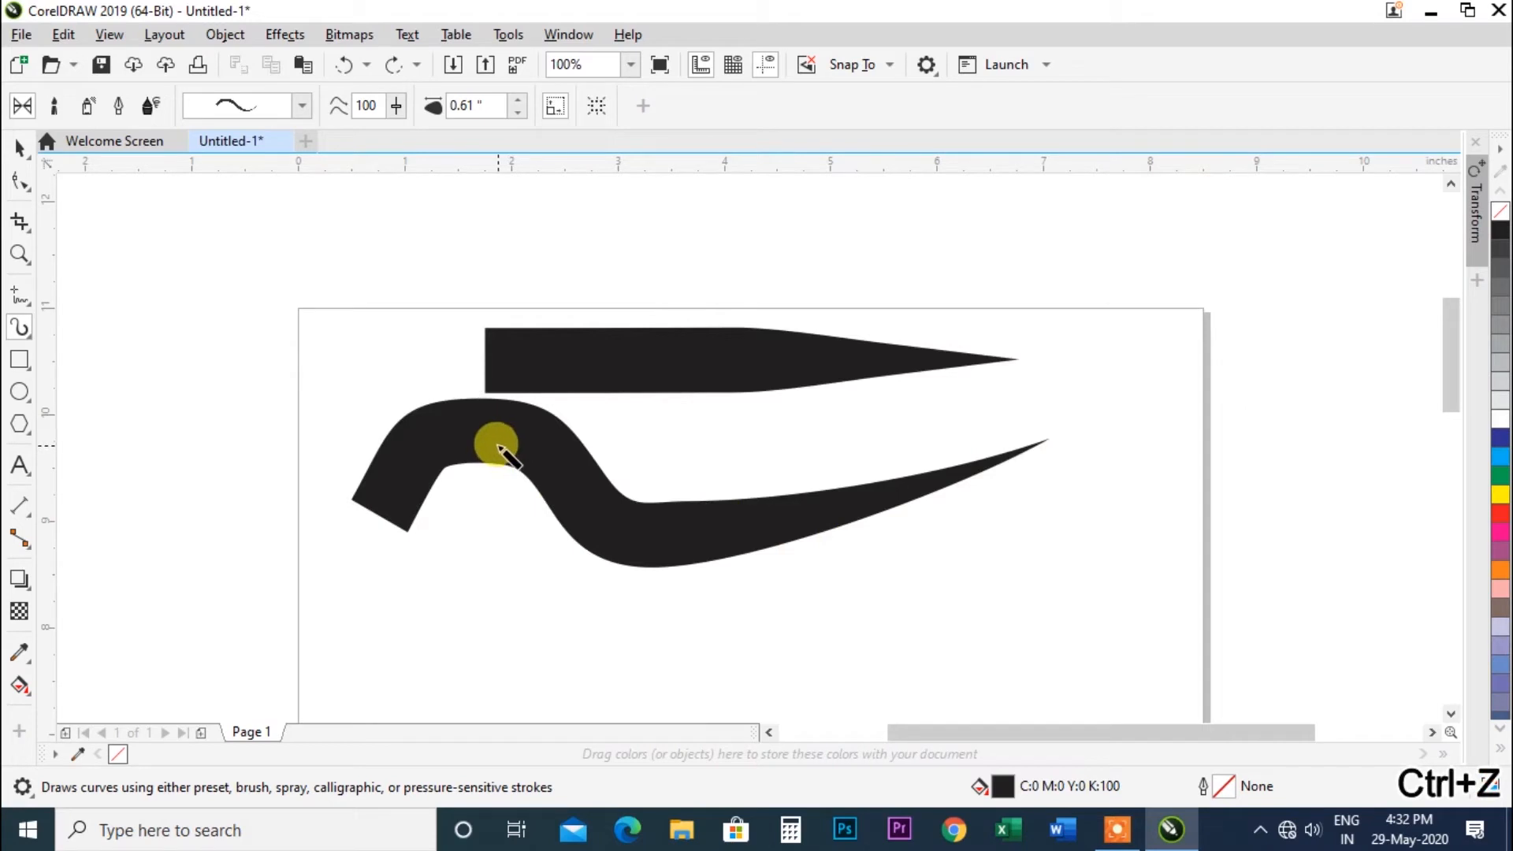
# Delete the wavy stroke.
pyautogui.click(20, 146)
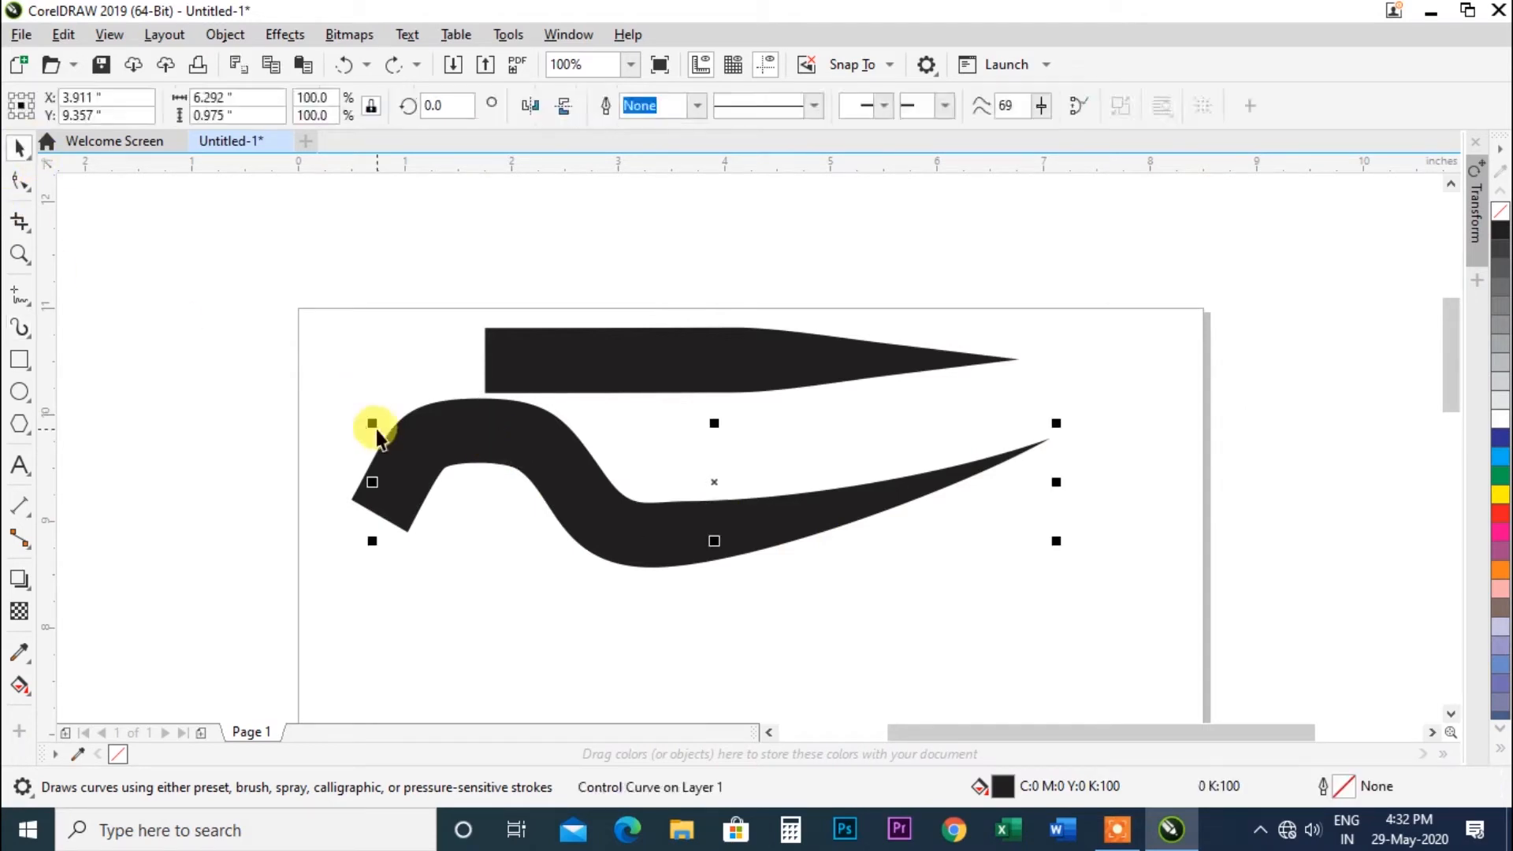
pyautogui.click(413, 432)
pyautogui.press('Delete')
# Change the straight stroke to a double-tapered preset shape.
pyautogui.click(575, 339)
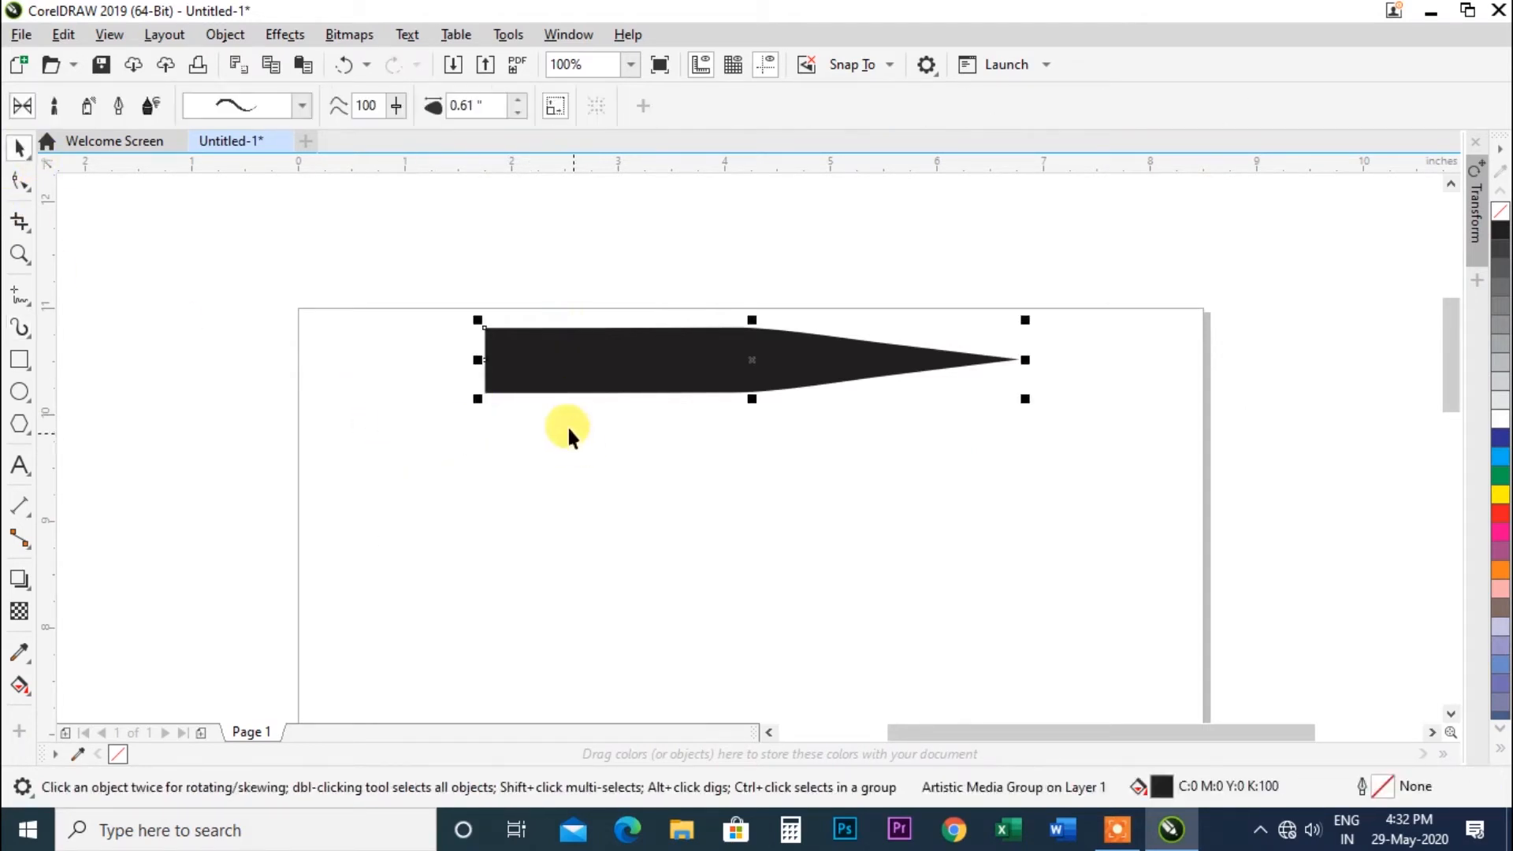
pyautogui.click(302, 106)
pyautogui.click(298, 15)
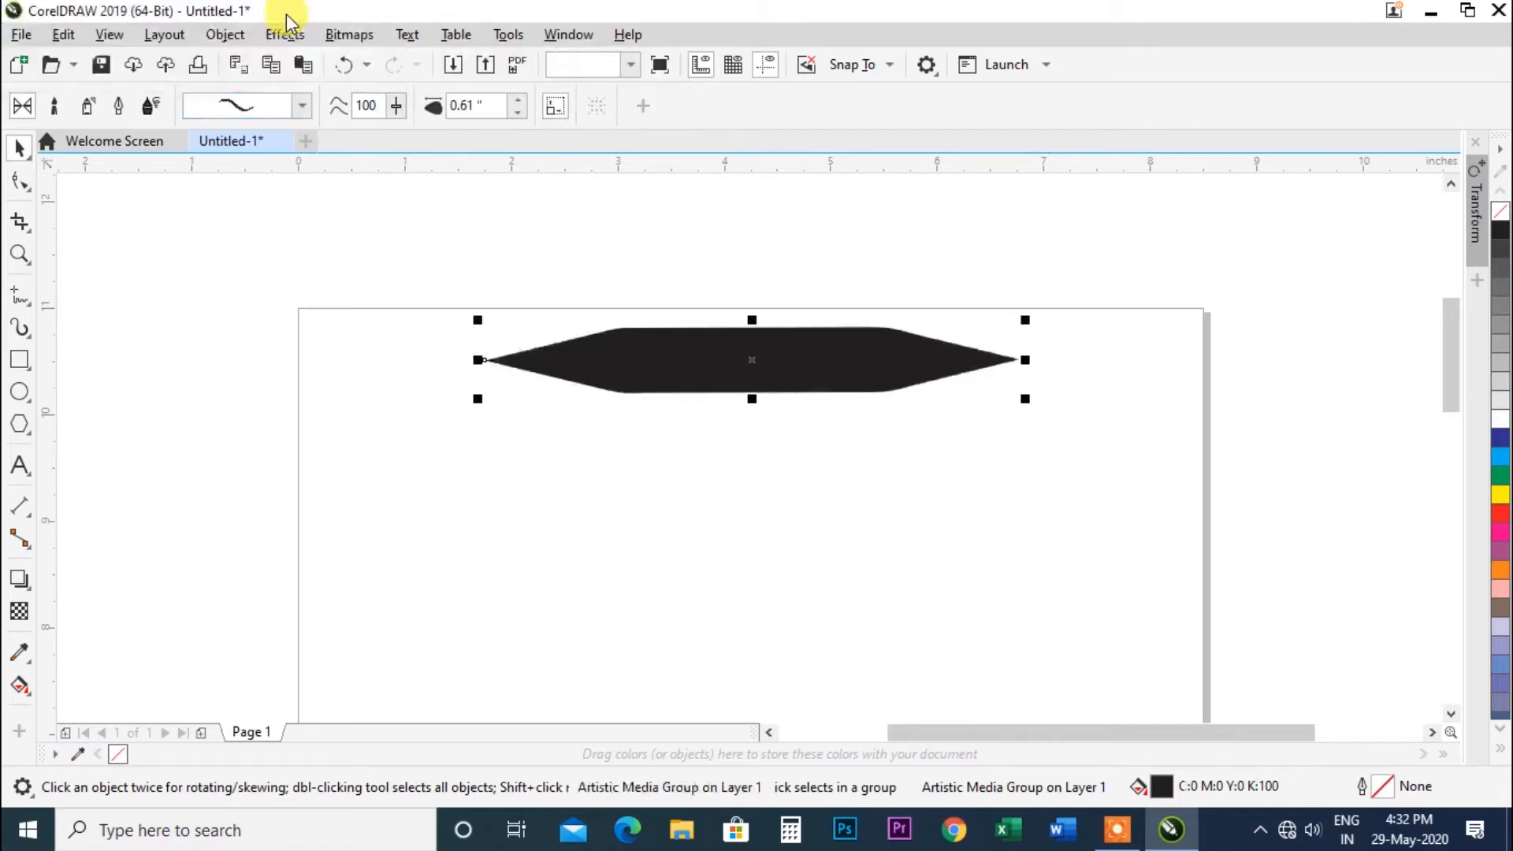
# Draw another preset stroke below the shape and undo it.
pyautogui.click(304, 108)
pyautogui.moveTo(361, 29); pyautogui.dragTo(362, 9)
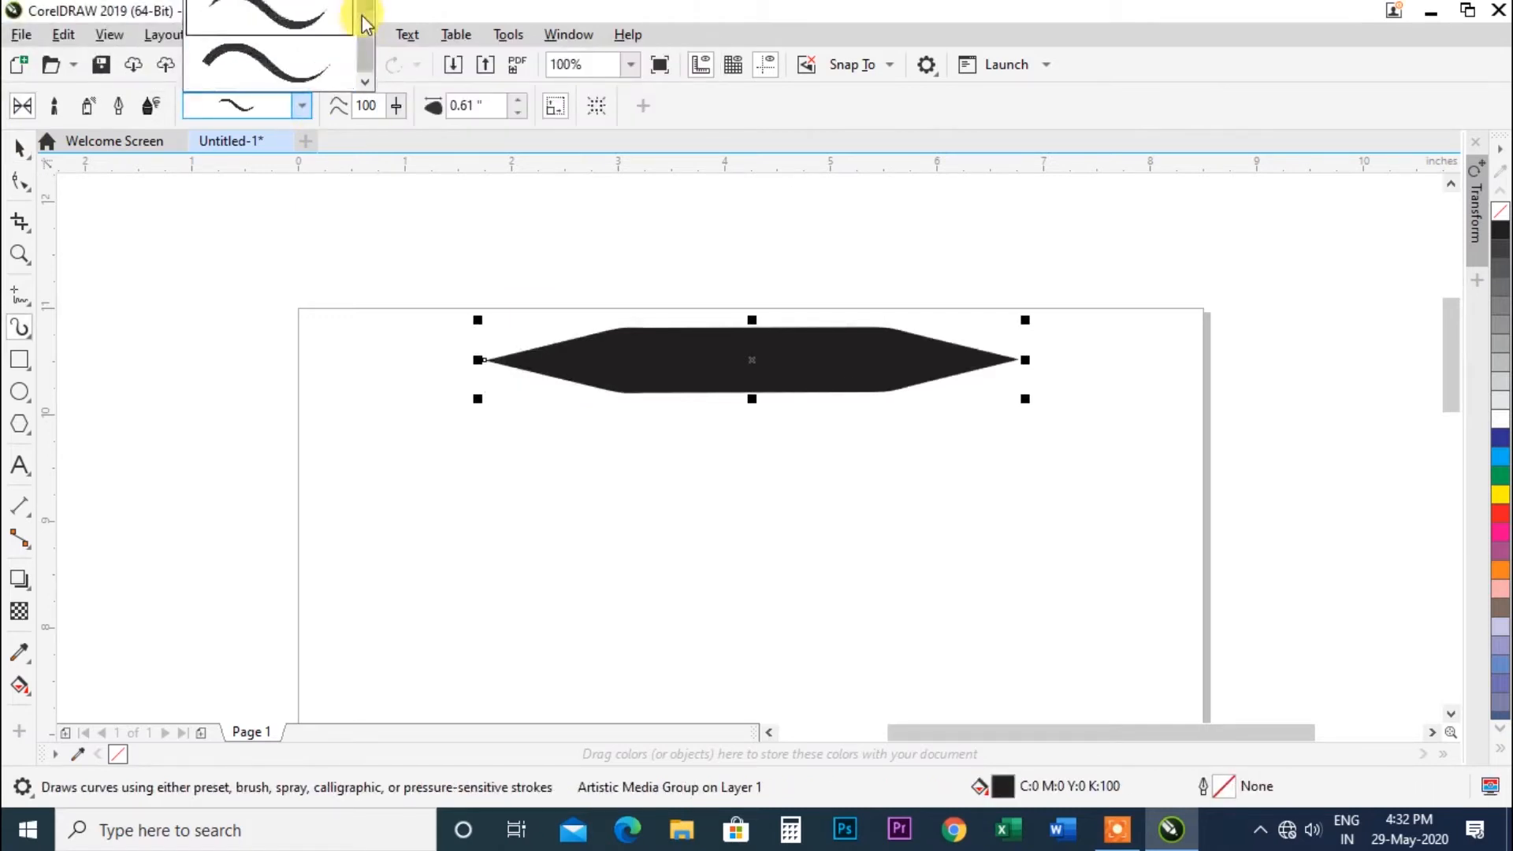
pyautogui.click(306, 23)
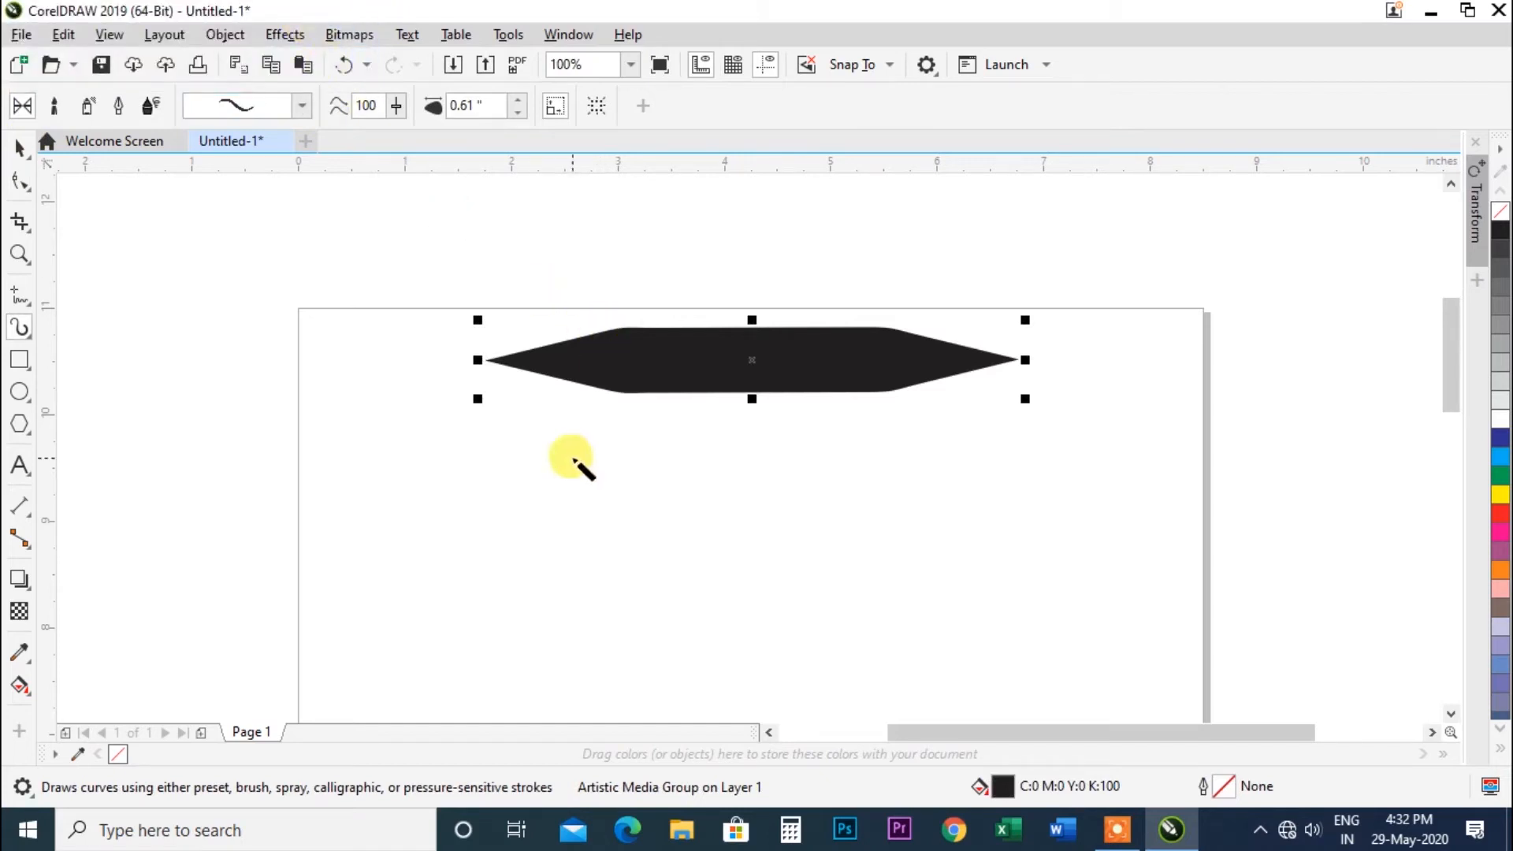
pyautogui.moveTo(571, 457); pyautogui.dragTo(834, 476)
pyautogui.hotkey('ctrl', 'z')
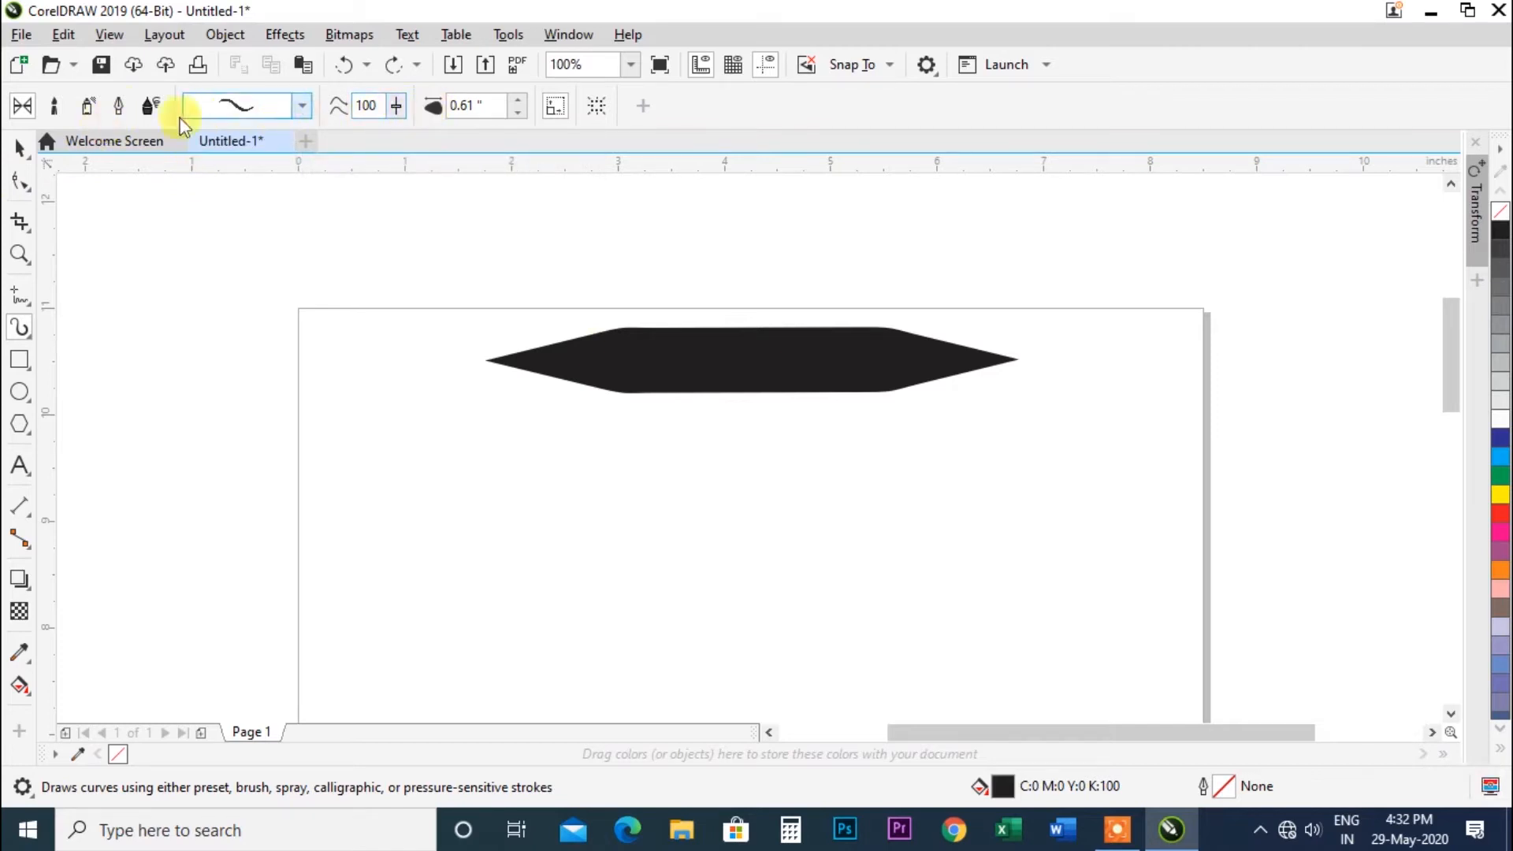
# Switch to Brush mode, pick an Artistic brush stroke, and draw a stroke below the tapered shape.
pyautogui.click(20, 149)
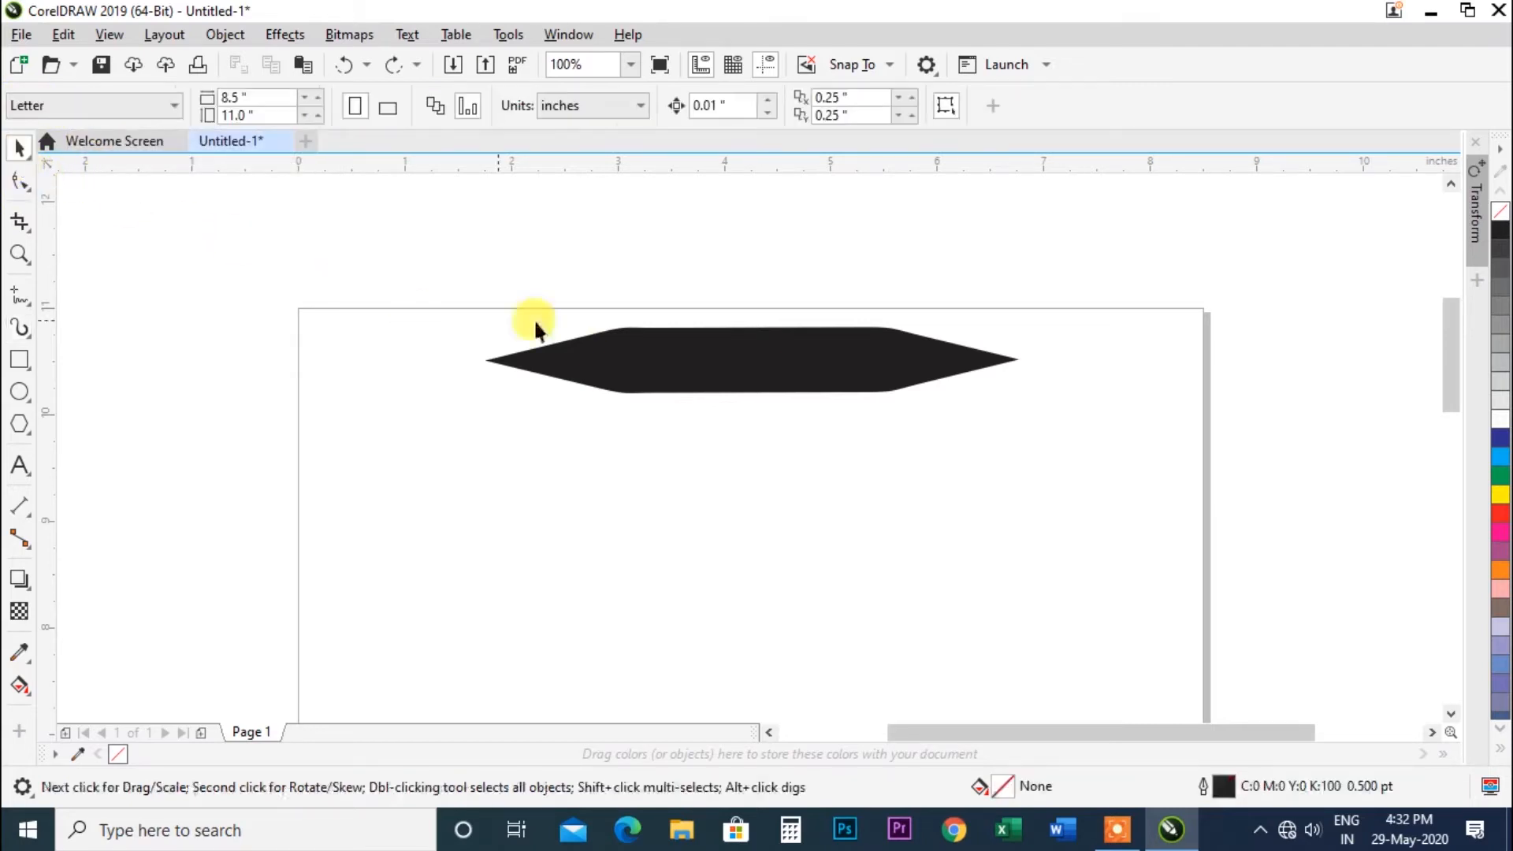
pyautogui.click(535, 327)
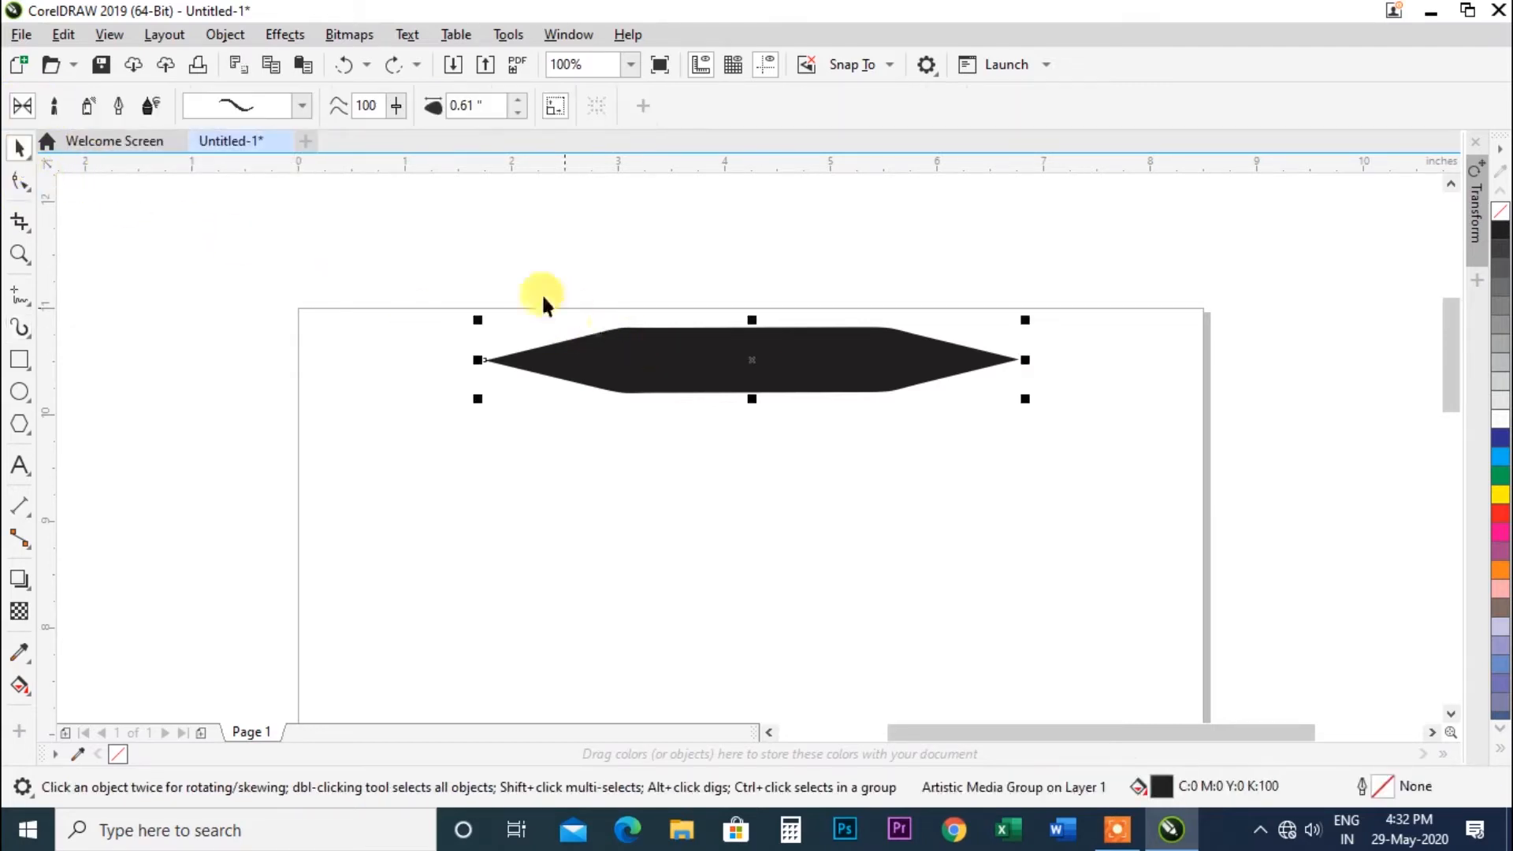
pyautogui.click(58, 106)
pyautogui.click(305, 108)
pyautogui.click(273, 133)
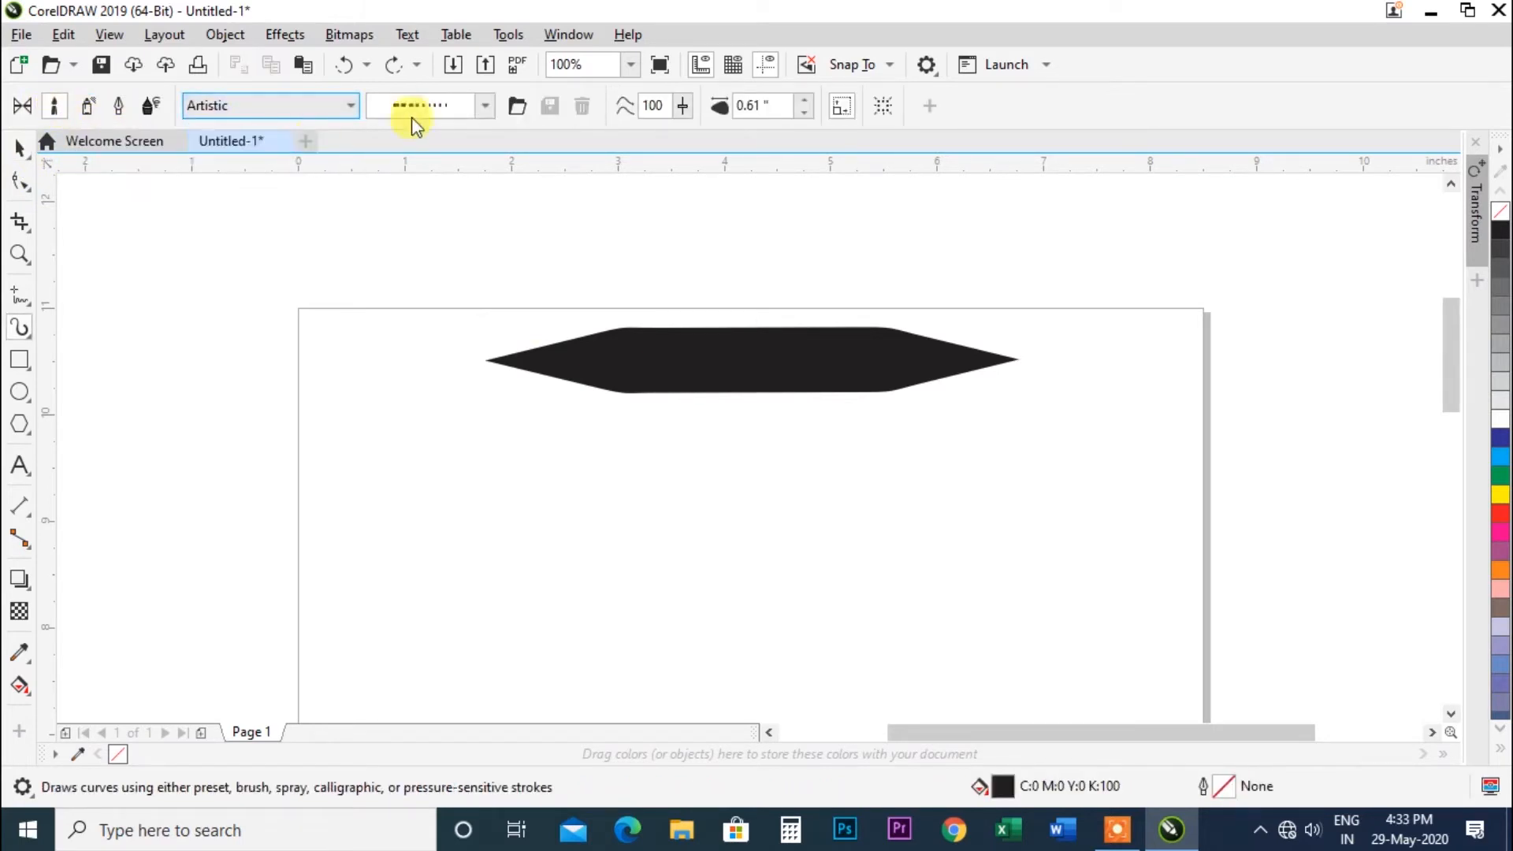
pyautogui.click(488, 107)
pyautogui.click(483, 46)
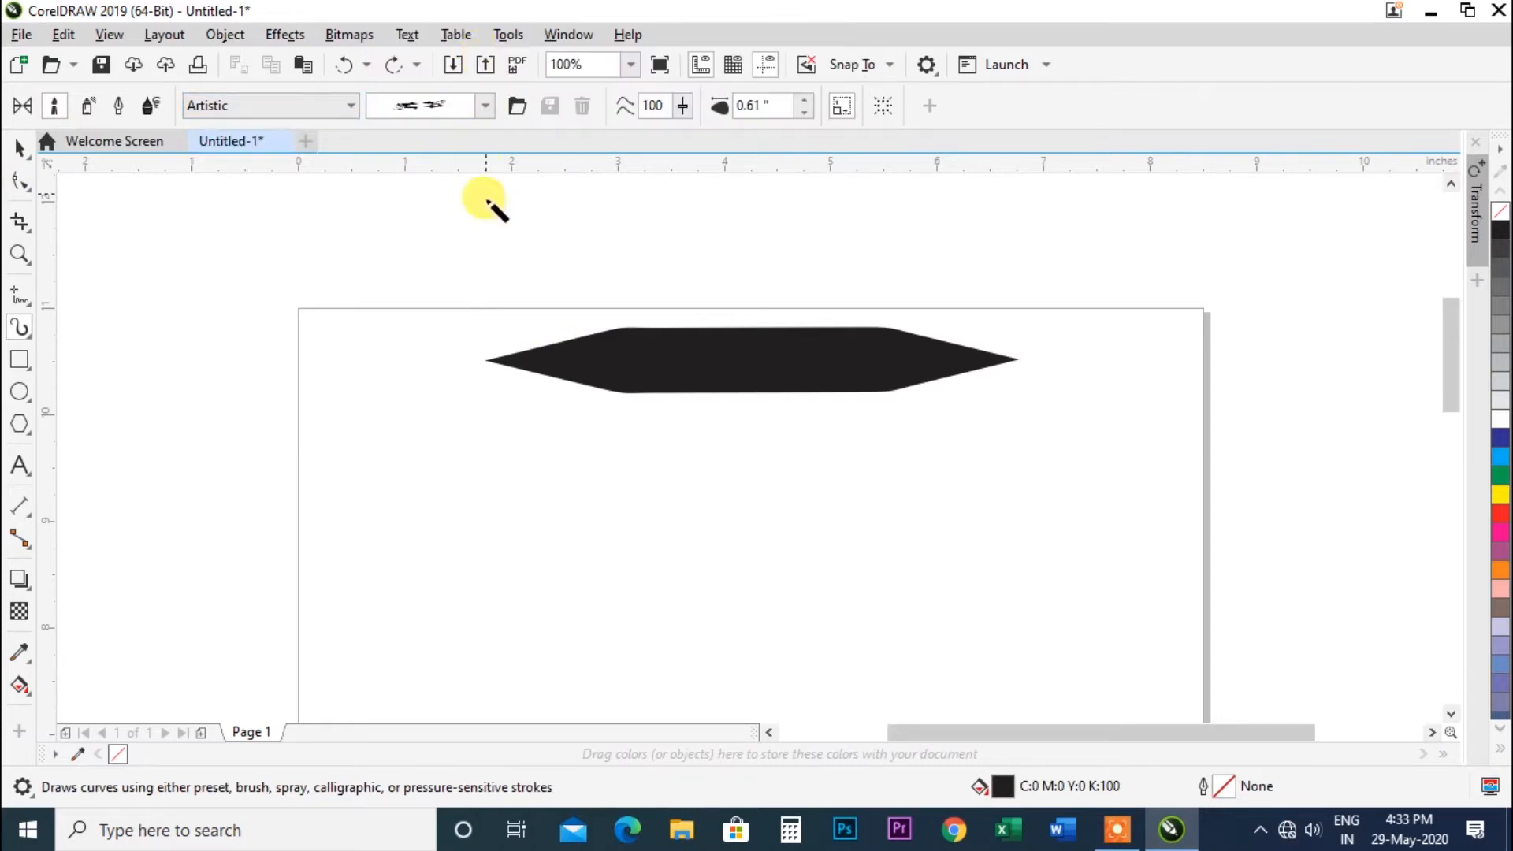
pyautogui.moveTo(566, 444); pyautogui.dragTo(1041, 457)
# Delete the double-tapered shape.
pyautogui.click(20, 148)
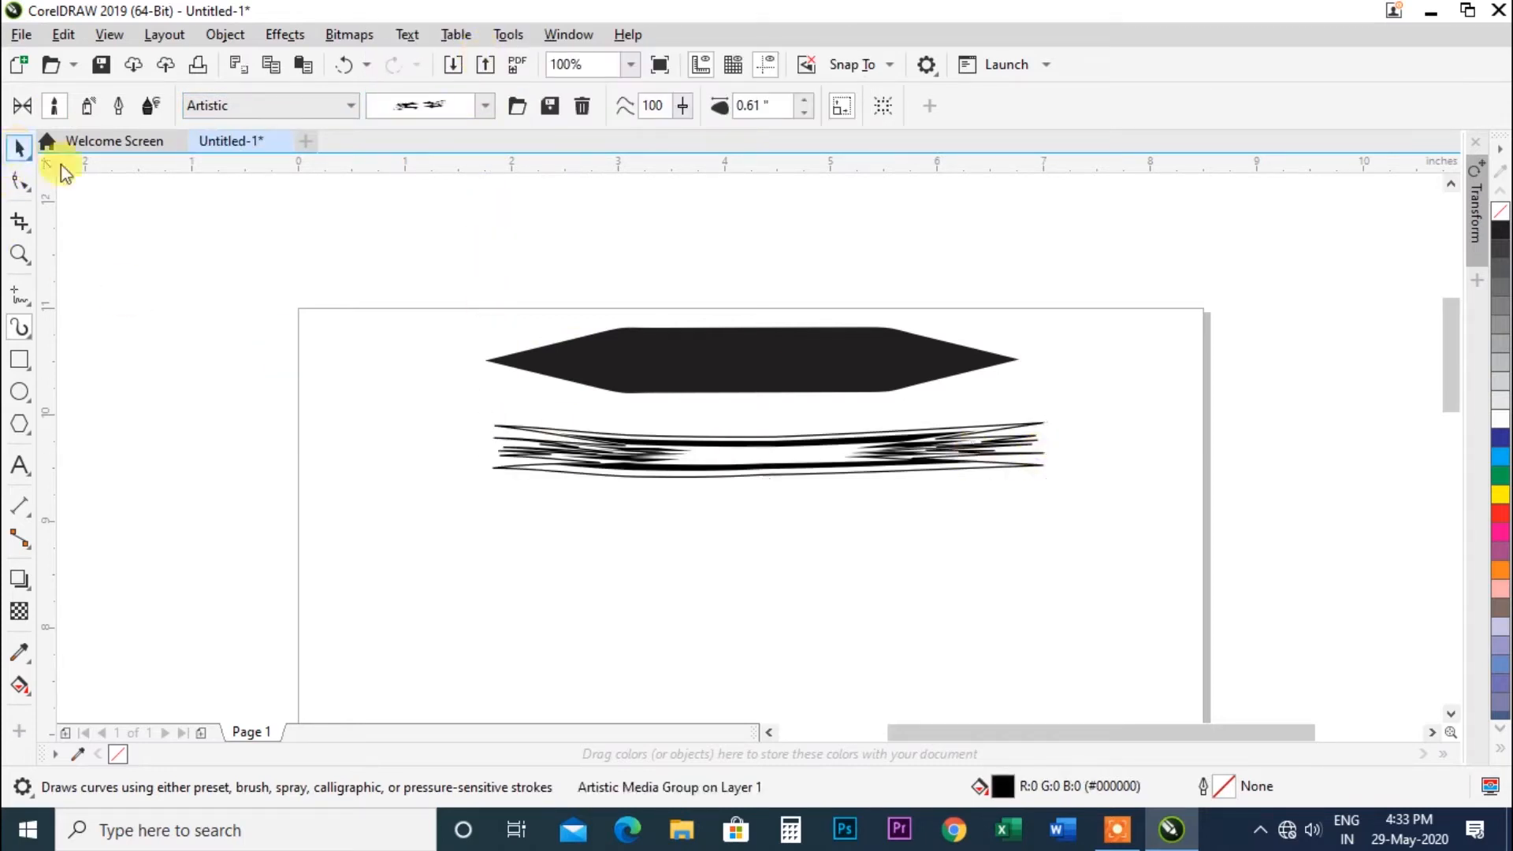
pyautogui.click(627, 375)
pyautogui.press('Delete')
# Try several Artistic brush strokes on the remaining stroke, ending with a sharp tribal-style brush.
pyautogui.click(649, 441)
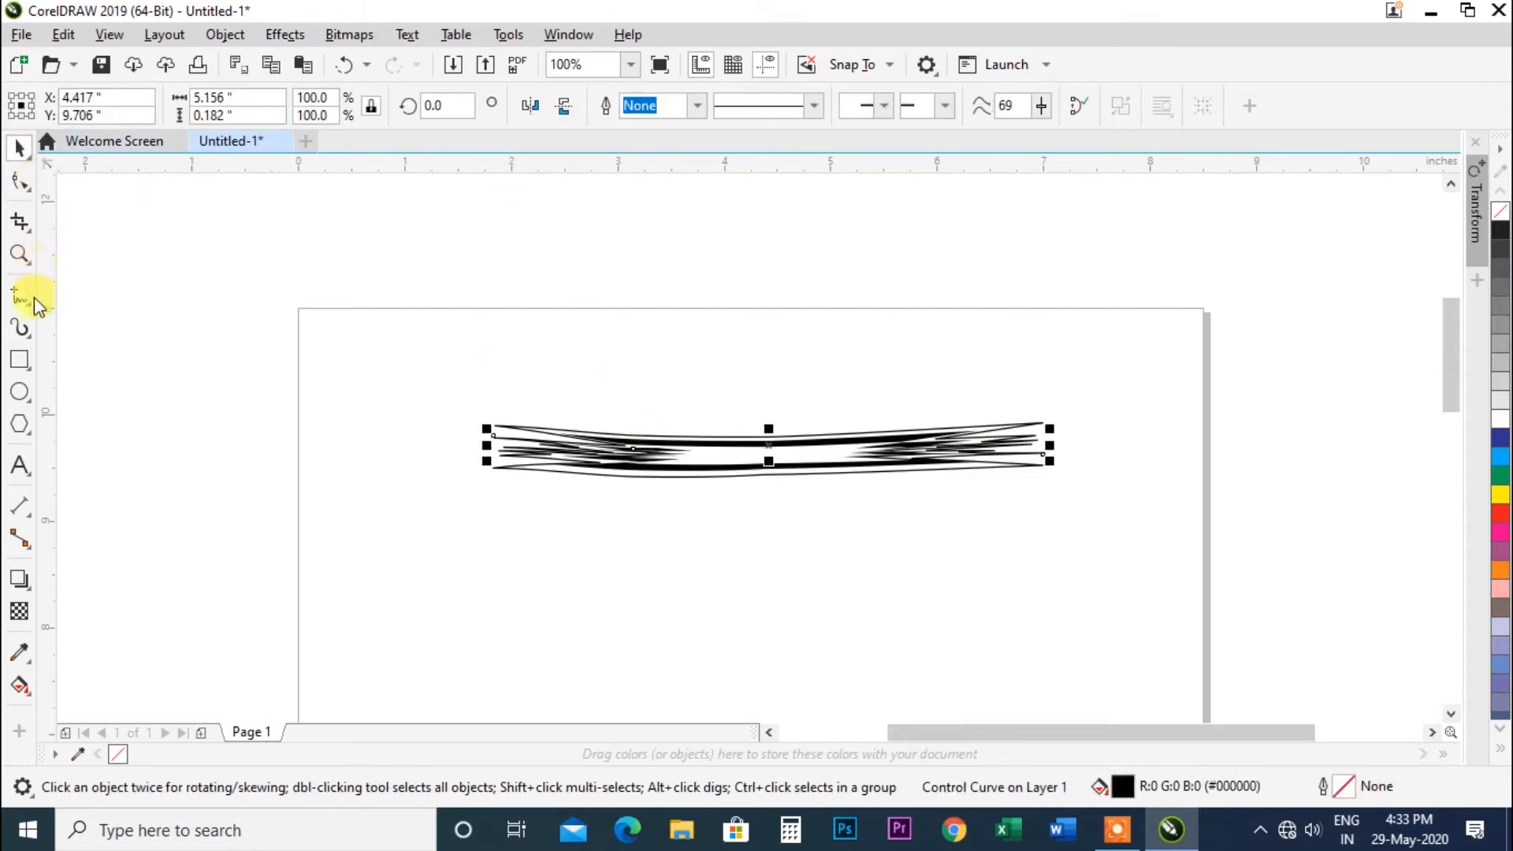
pyautogui.click(21, 330)
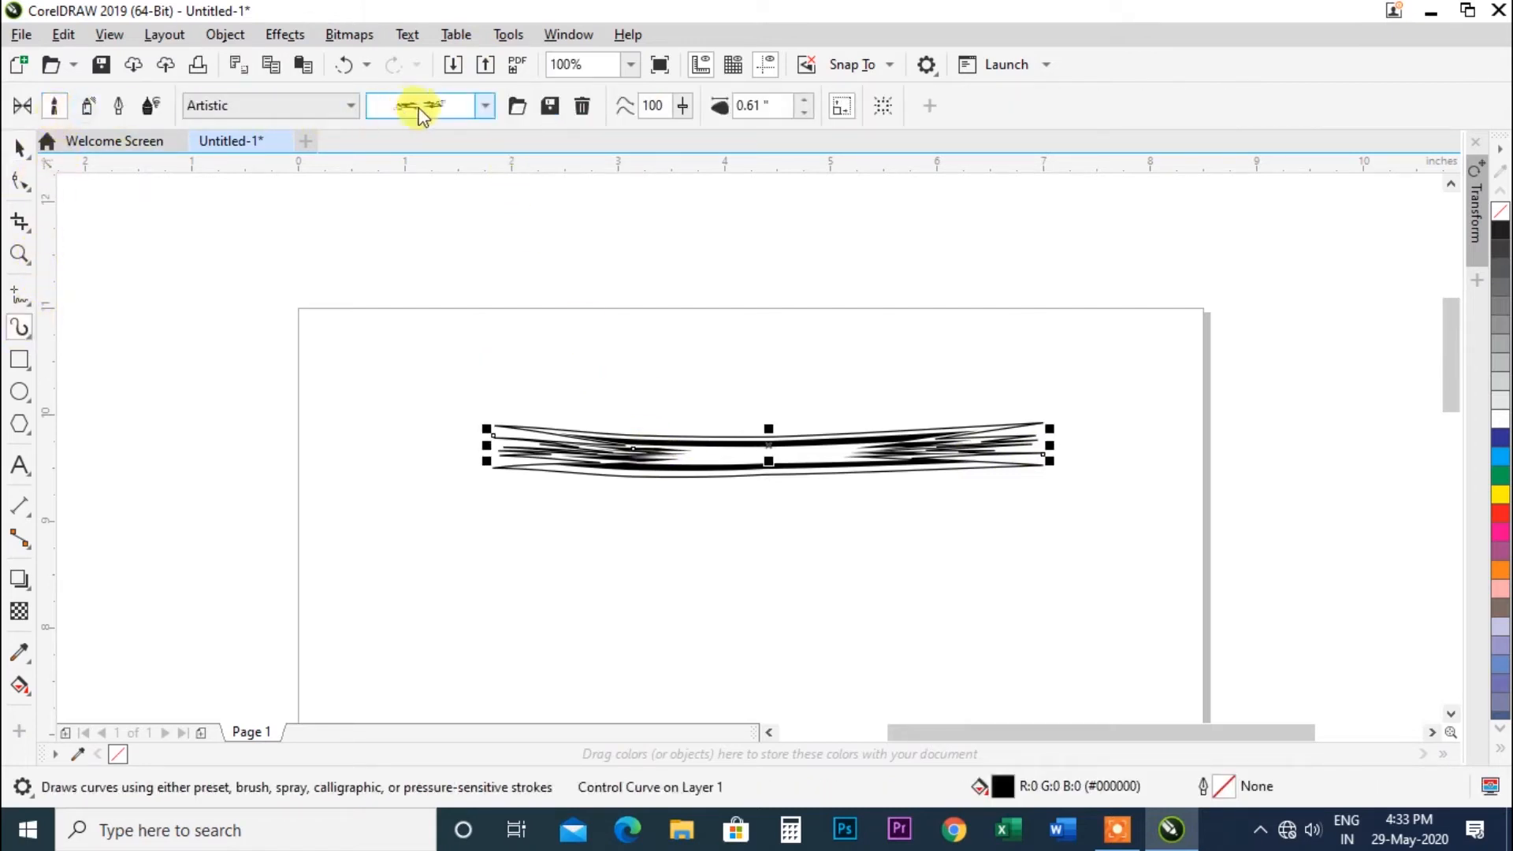
pyautogui.click(485, 105)
pyautogui.click(492, 9)
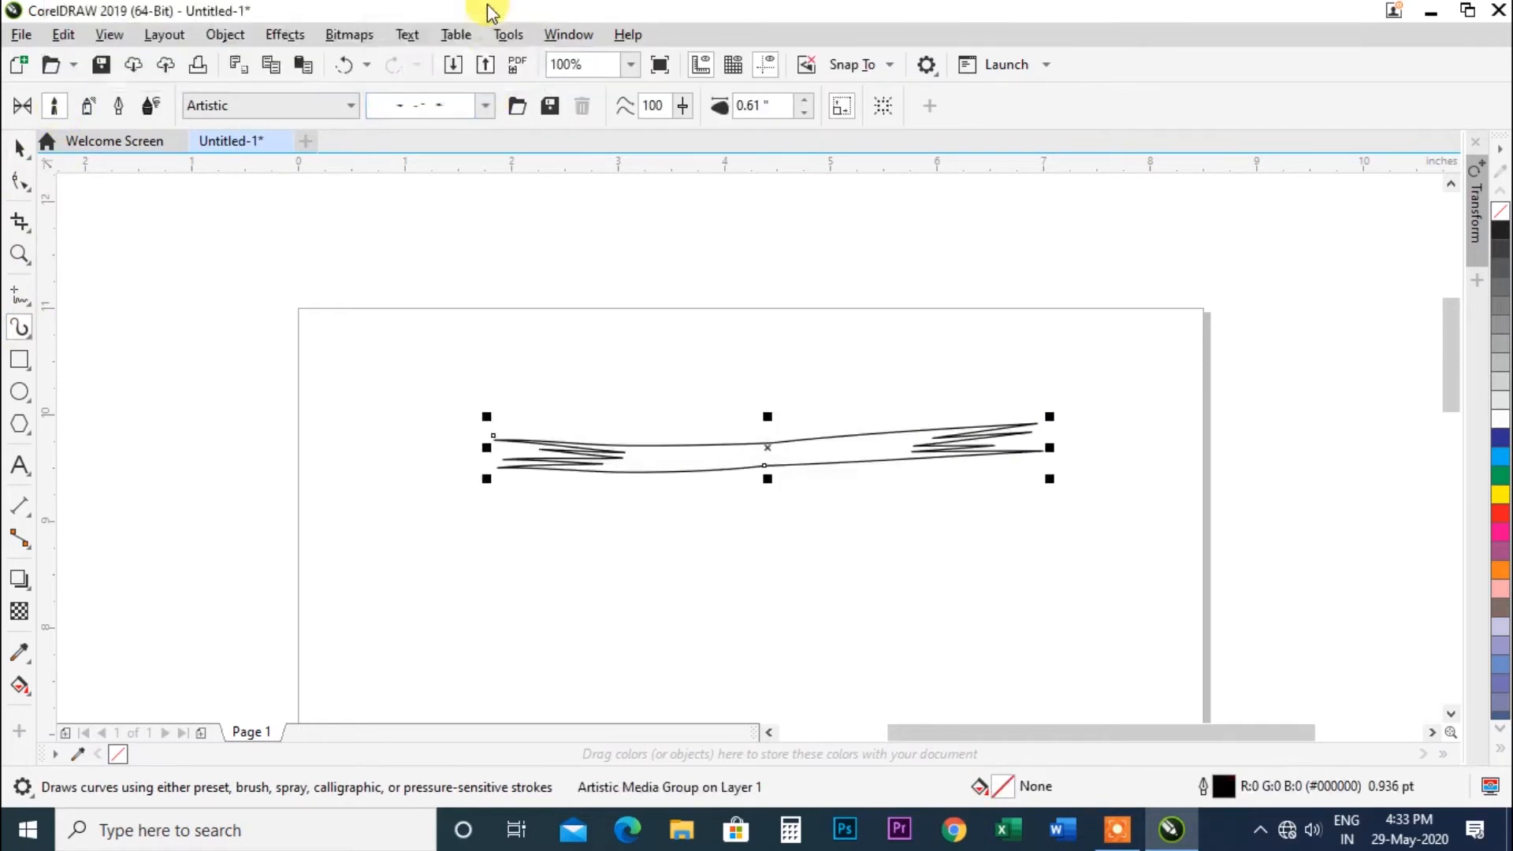
pyautogui.click(486, 105)
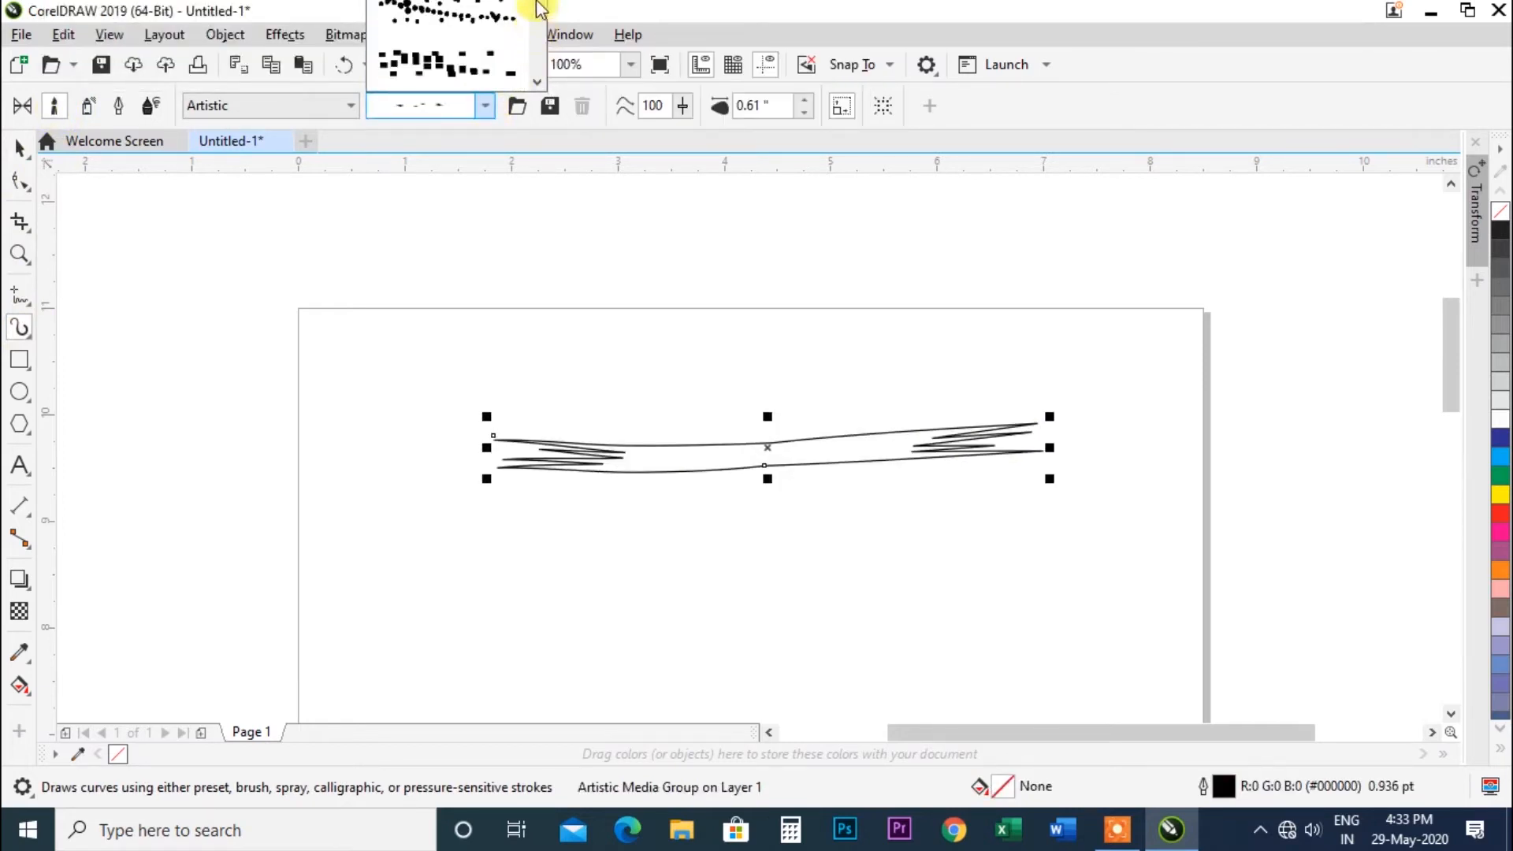
pyautogui.click(473, 60)
pyautogui.click(485, 106)
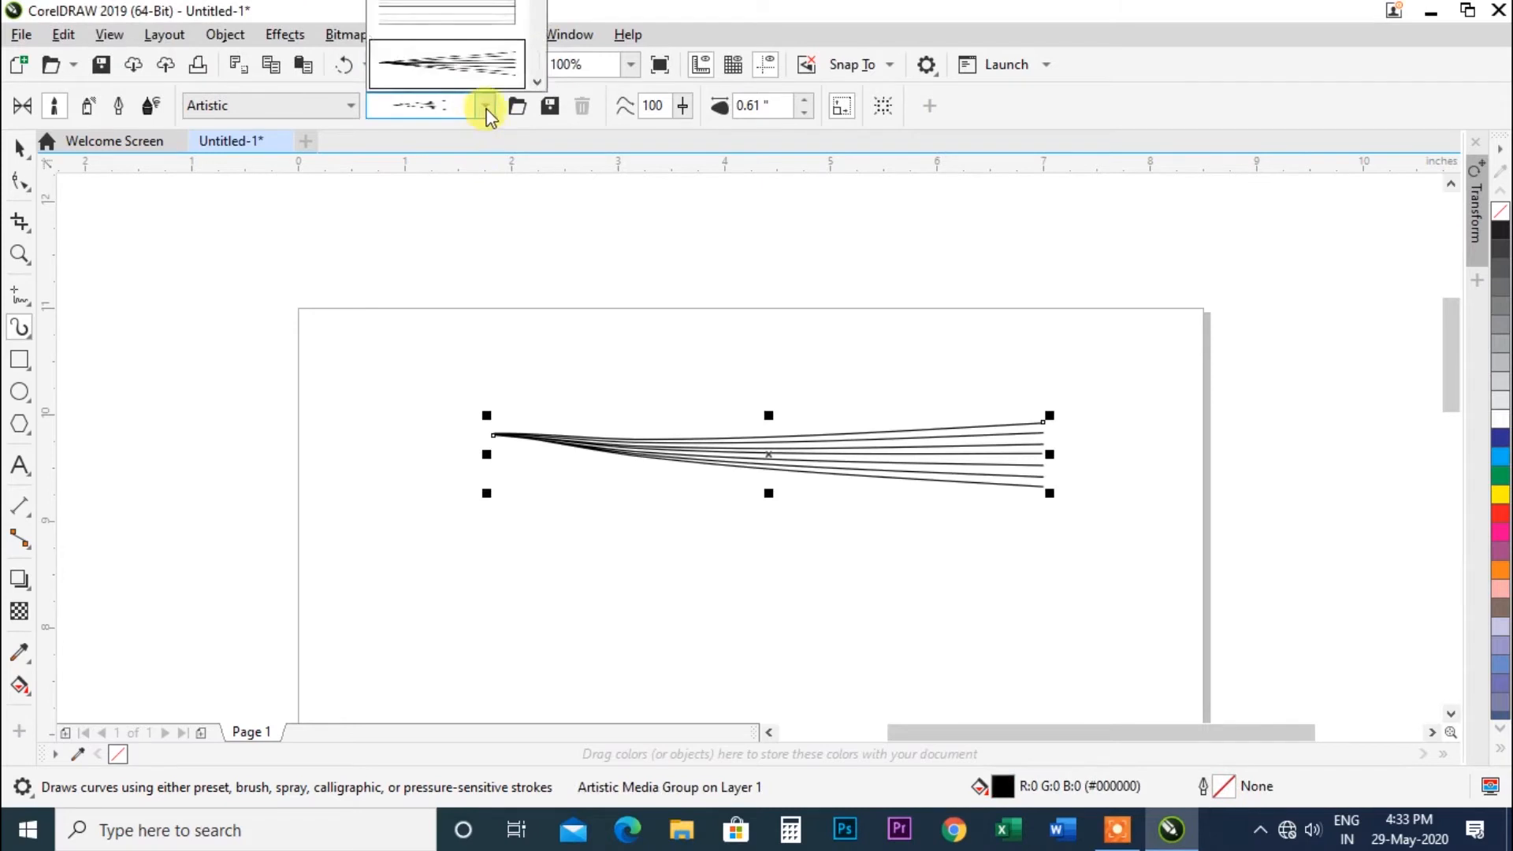
pyautogui.click(469, 11)
pyautogui.click(486, 105)
pyautogui.moveTo(540, 36); pyautogui.dragTo(539, 13)
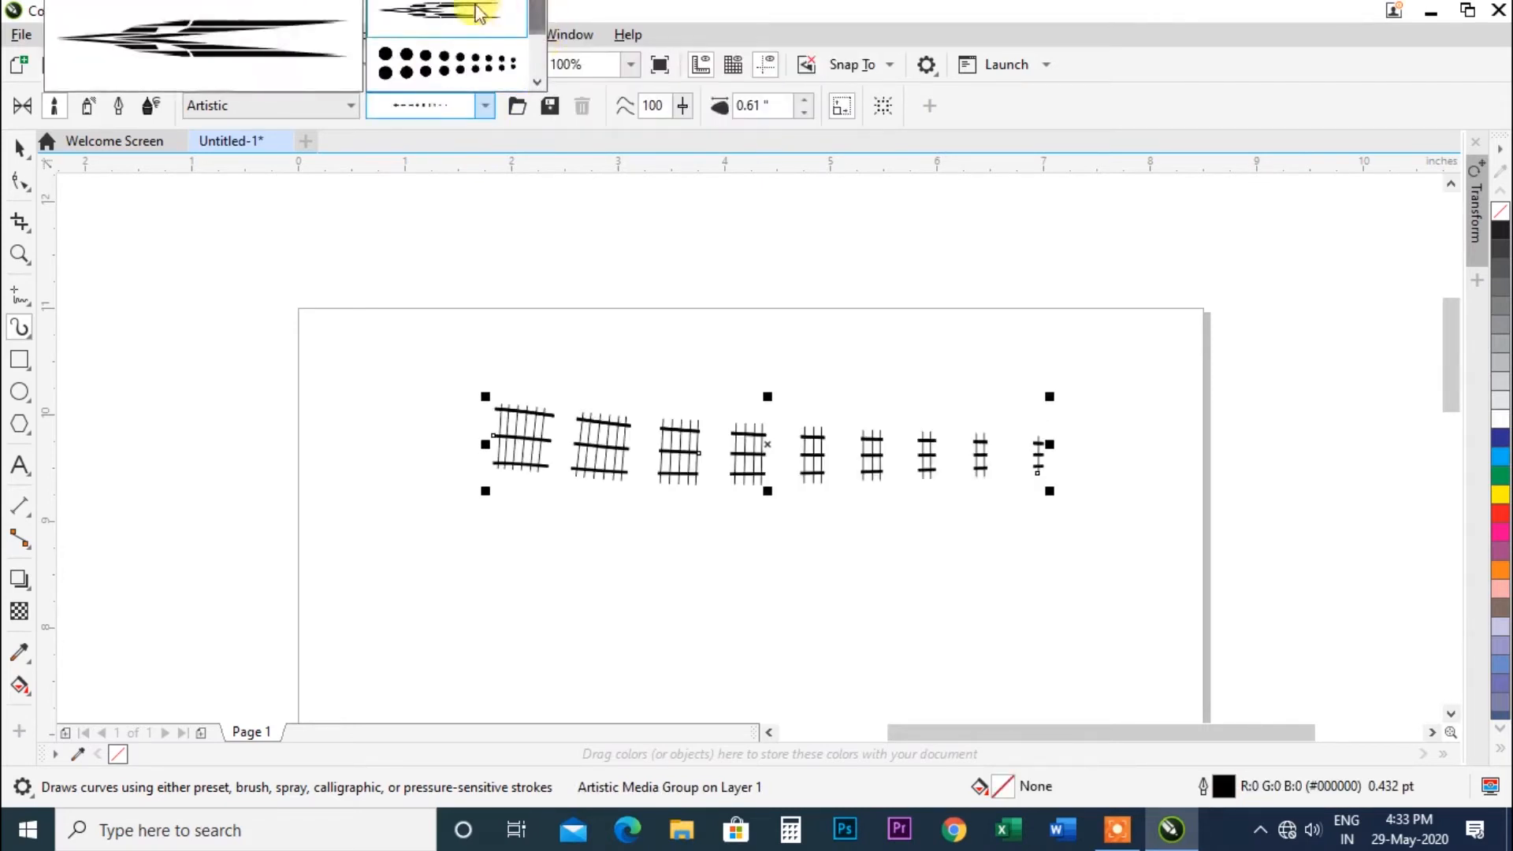
pyautogui.click(466, 11)
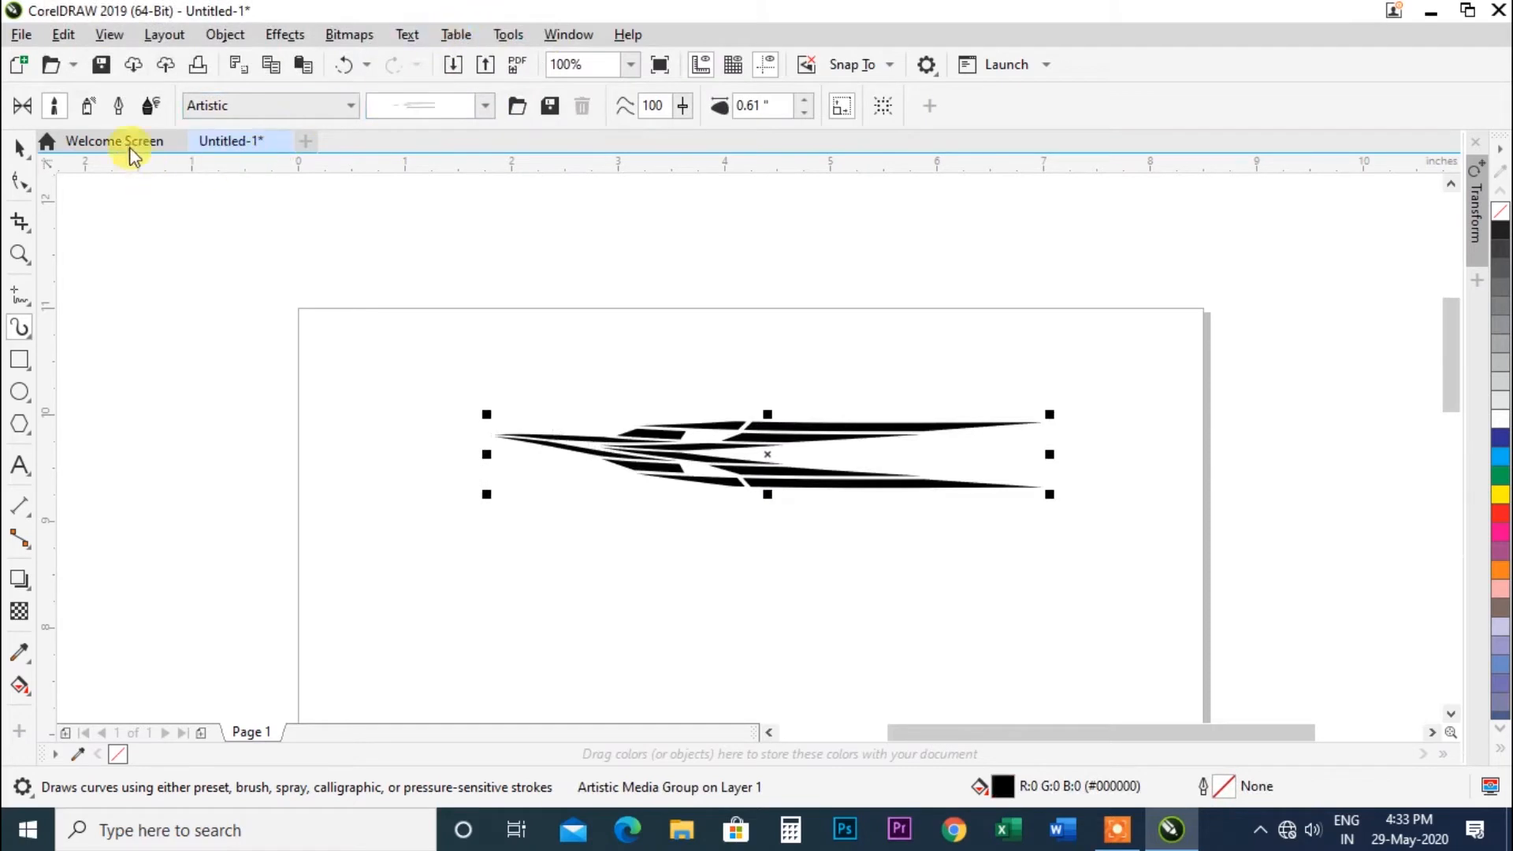
# Switch the brush category to Calligraphy and apply a brown tapered calligraphy brush to the stroke.
pyautogui.click(246, 108)
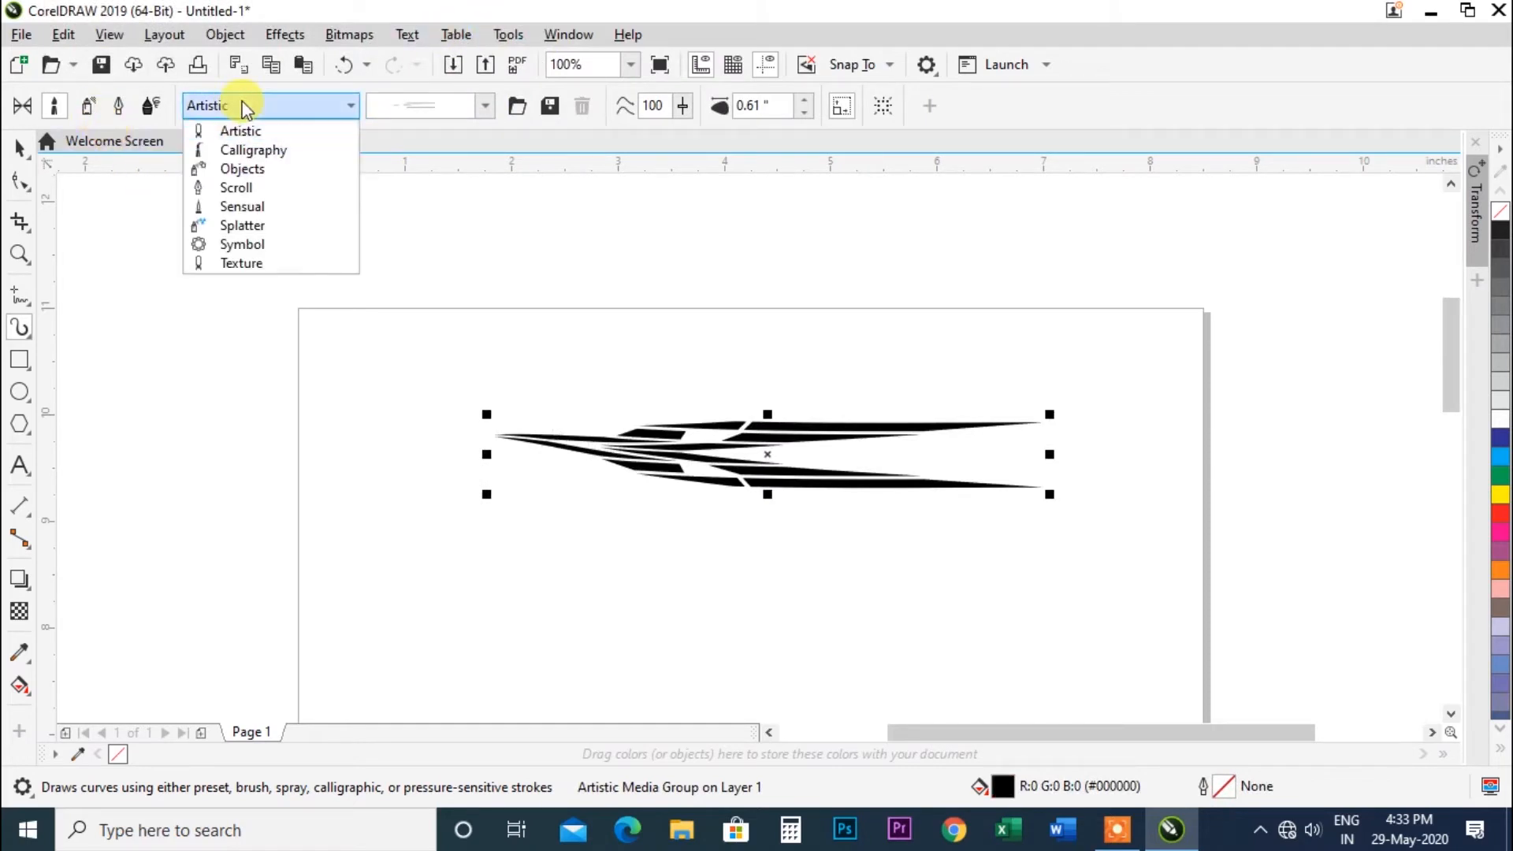
pyautogui.click(264, 149)
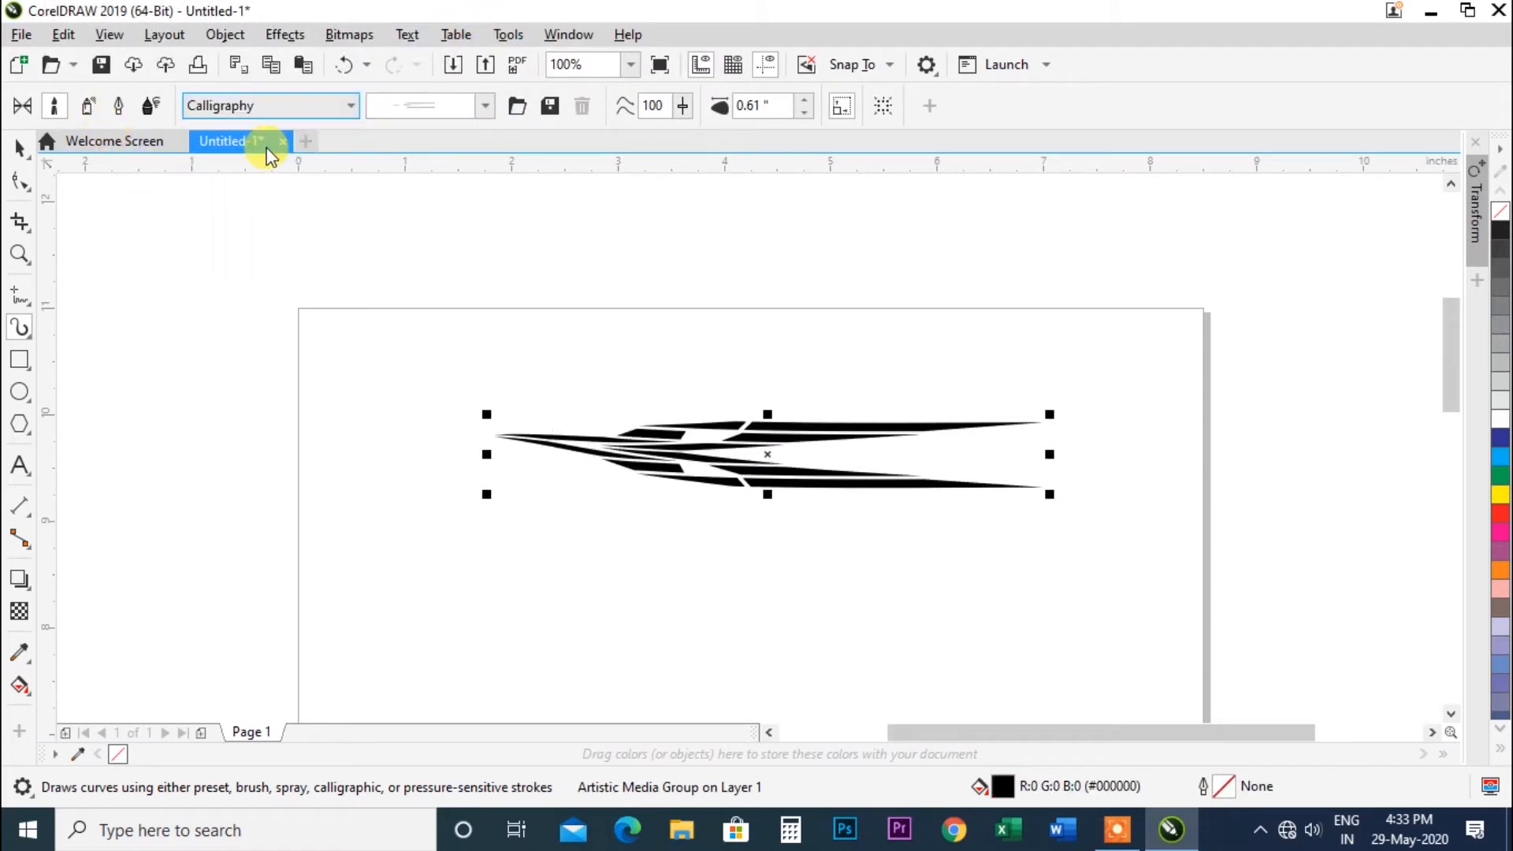
pyautogui.click(482, 106)
pyautogui.scroll(1, 449, 47)
pyautogui.click(441, 16)
pyautogui.click(484, 106)
pyautogui.scroll(1, 504, 67)
pyautogui.click(484, 14)
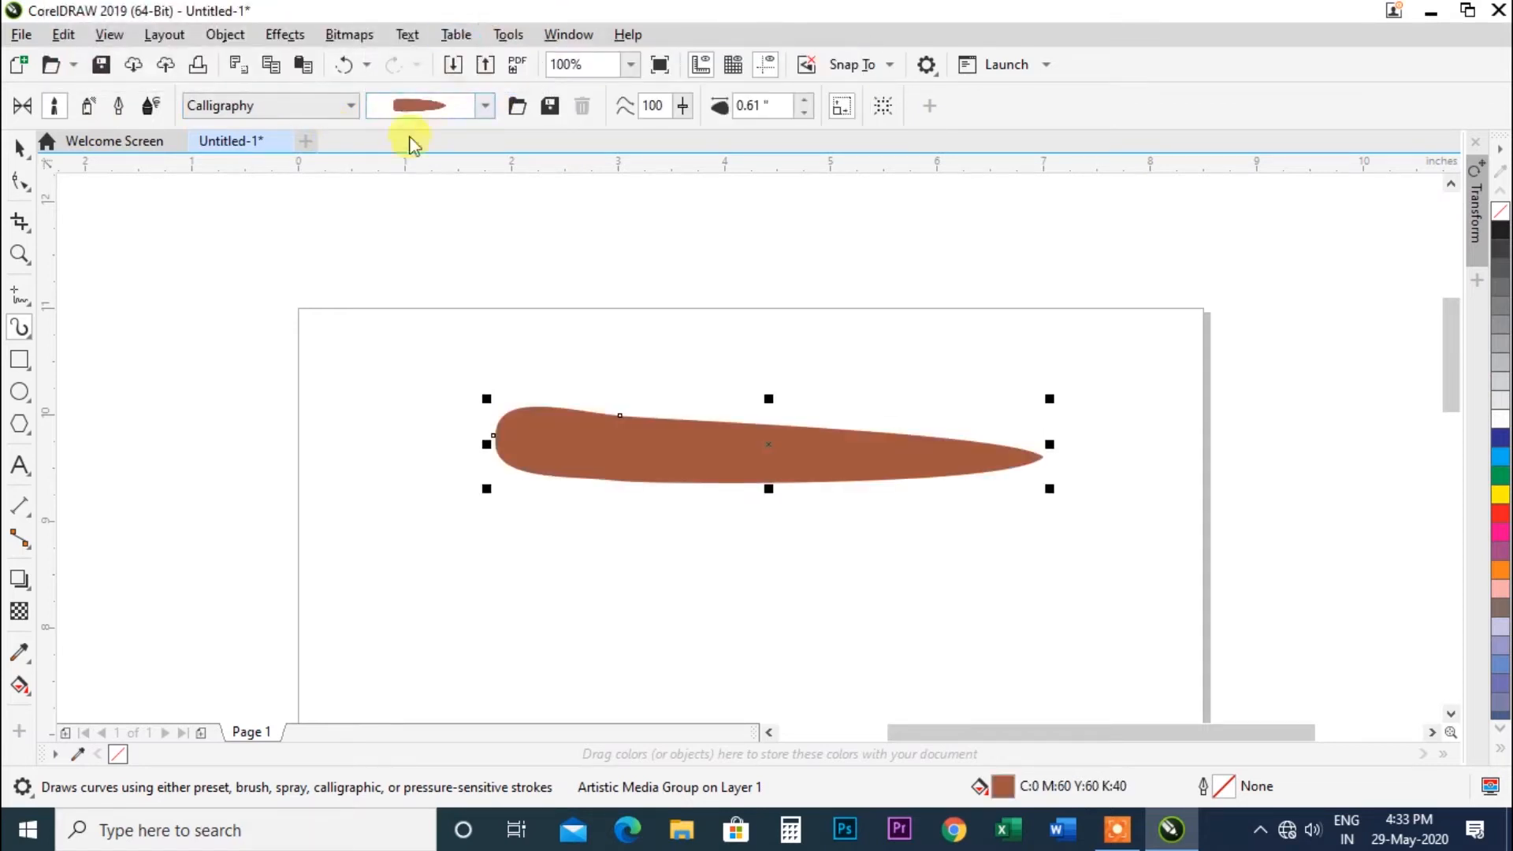
# Switch the brush category to Objects and apply the glass bubbles object brush to the stroke.
pyautogui.click(350, 105)
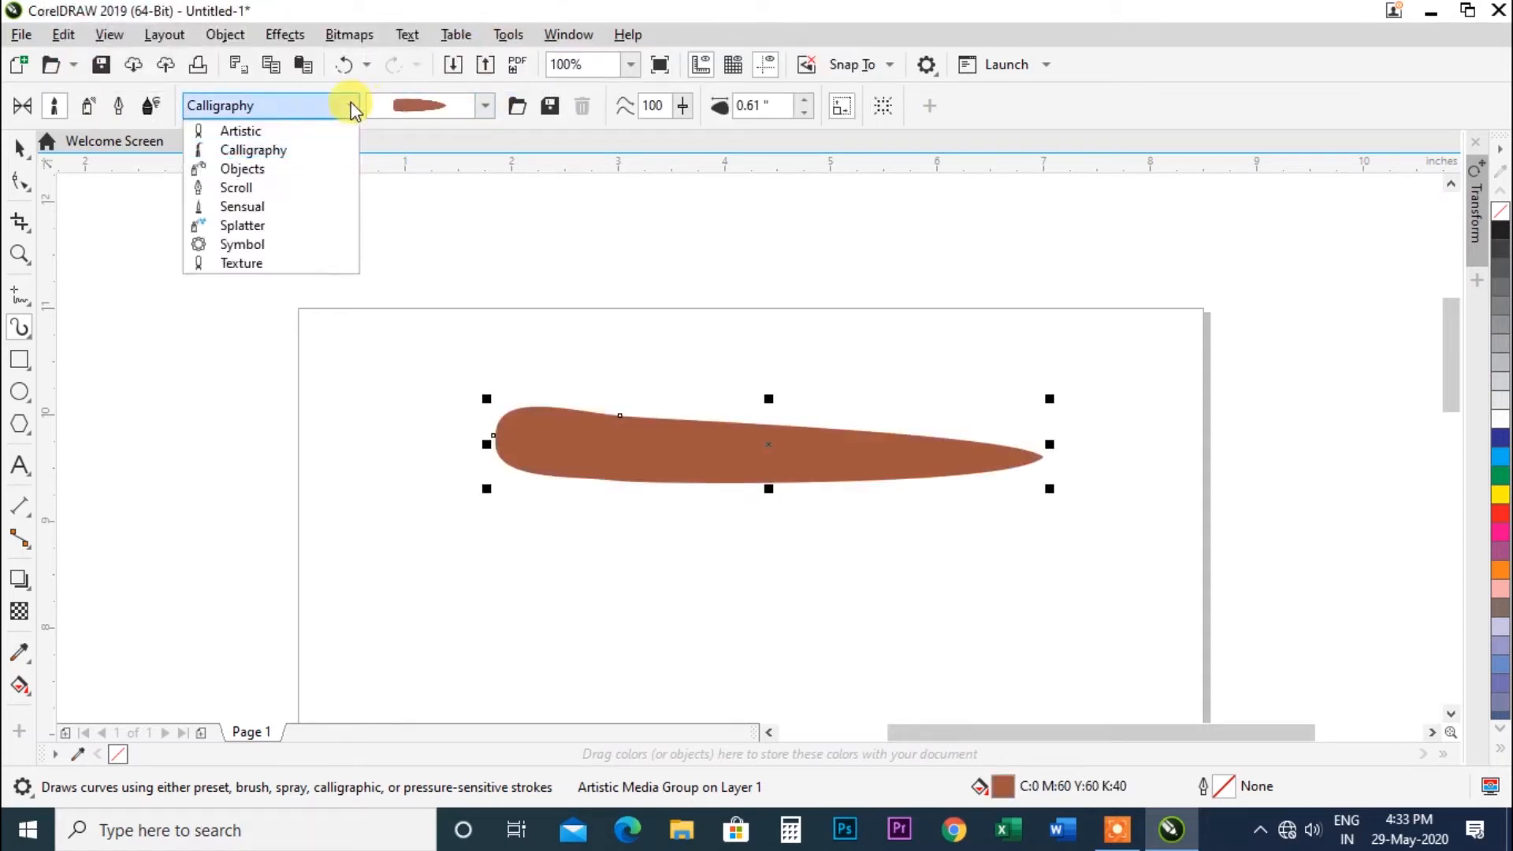
pyautogui.click(281, 169)
pyautogui.click(484, 108)
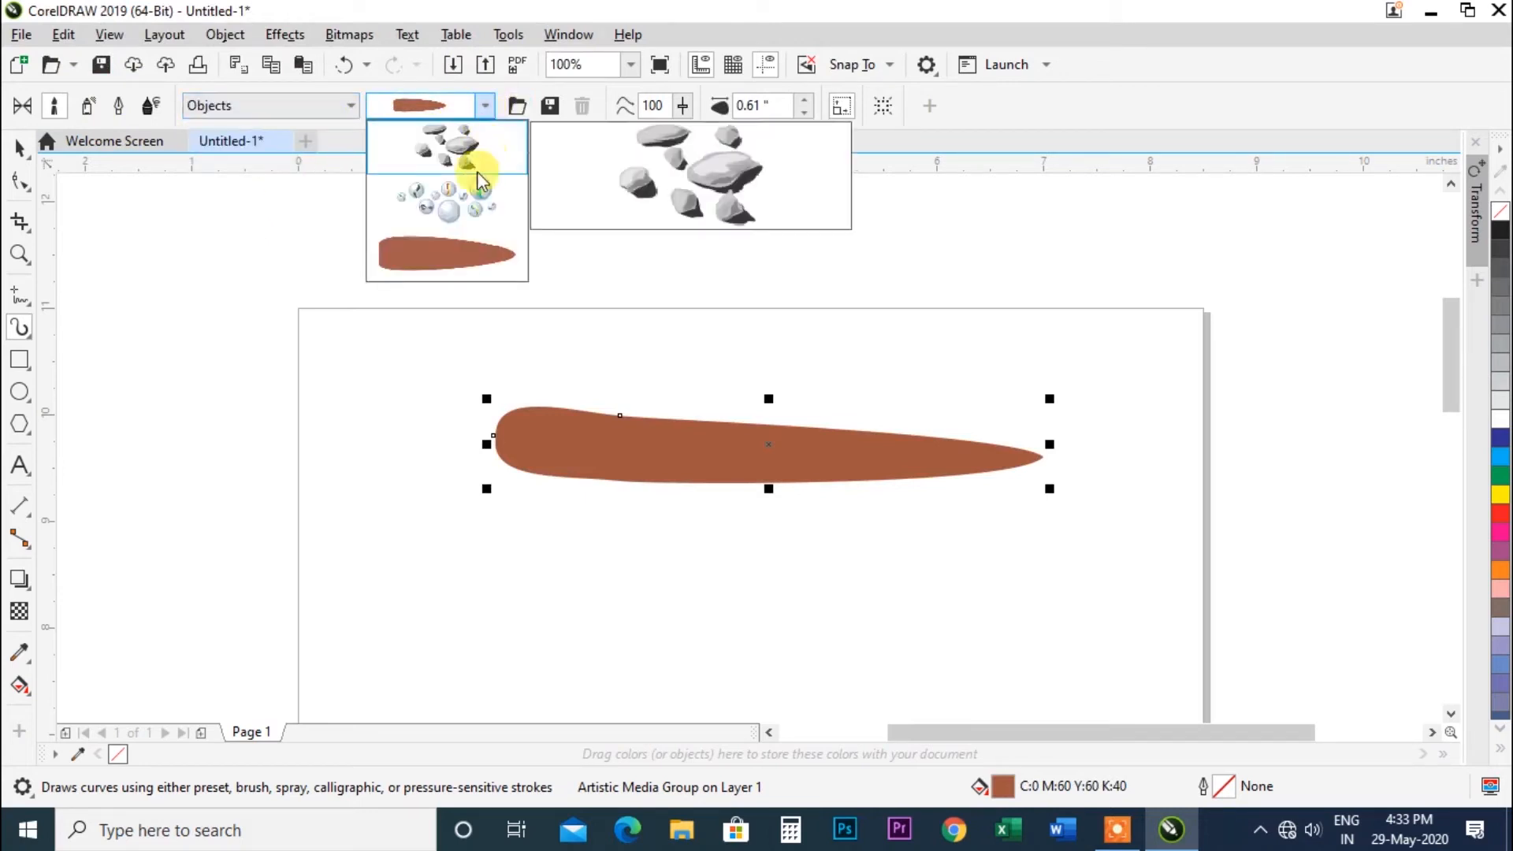
pyautogui.click(478, 152)
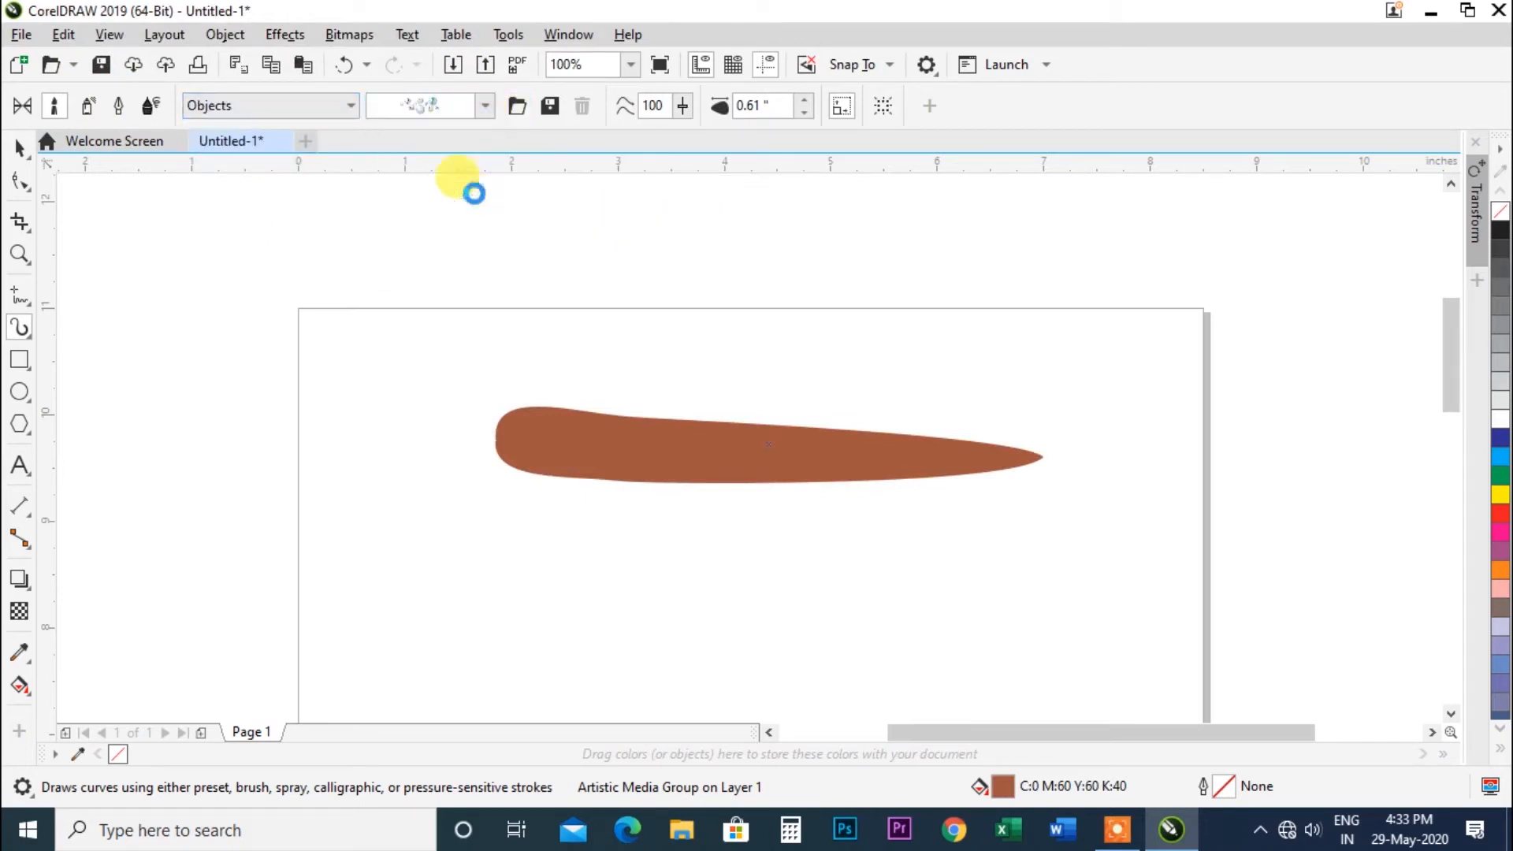
# Try another Objects brush on the stroke, then switch the brush category to Scroll and apply two scroll brushes.
pyautogui.click(482, 109)
pyautogui.click(450, 126)
pyautogui.click(350, 111)
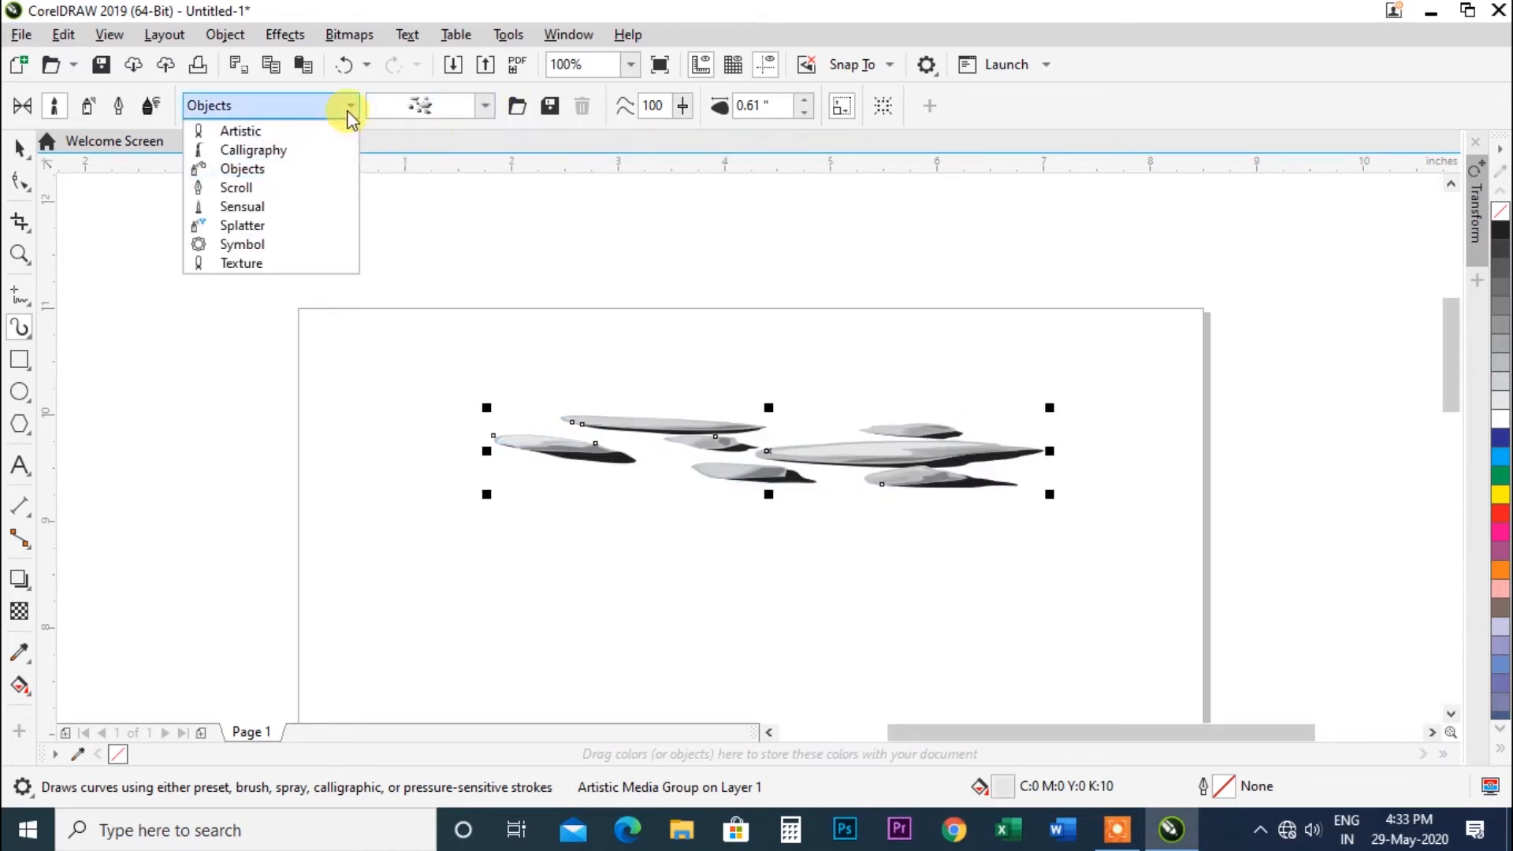
pyautogui.click(278, 193)
pyautogui.click(483, 106)
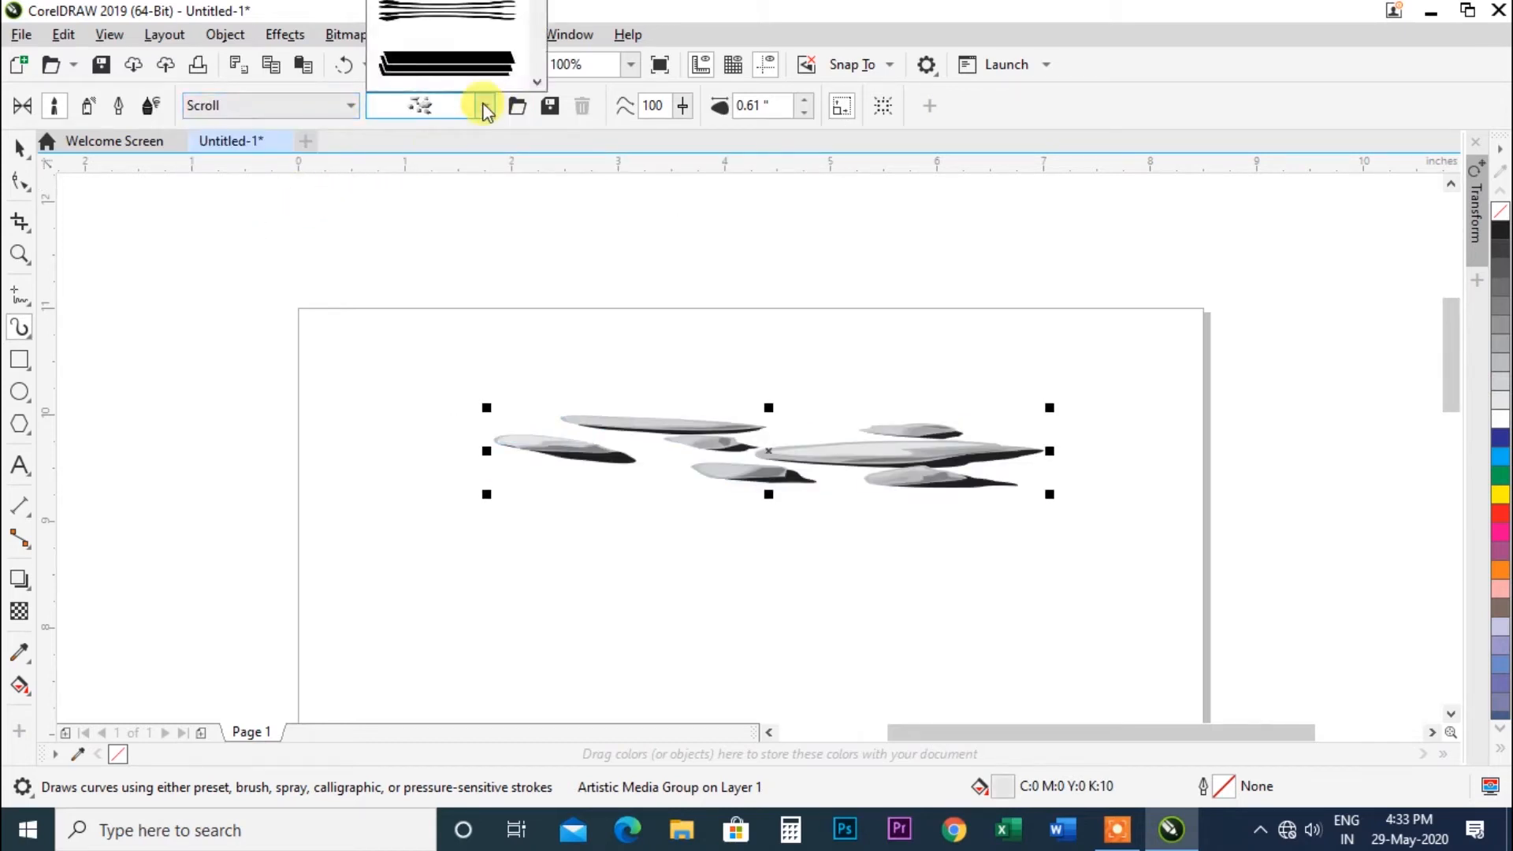
pyautogui.click(461, 68)
pyautogui.click(486, 105)
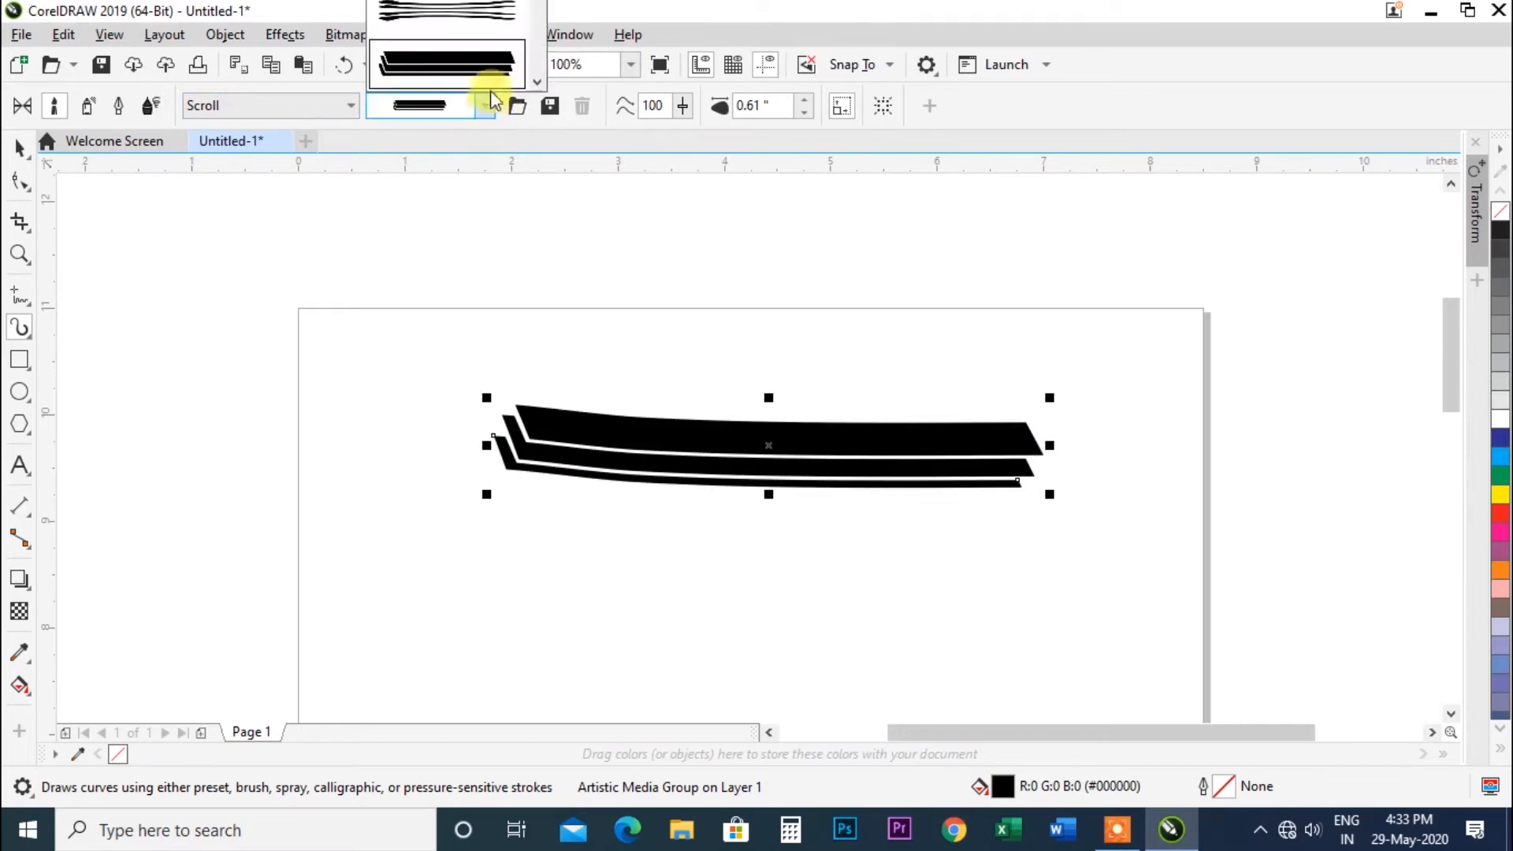
pyautogui.click(496, 8)
# Switch the brush category to Sensual and try several sensual brushes on the stroke, ending with a double curved stroke.
pyautogui.click(348, 107)
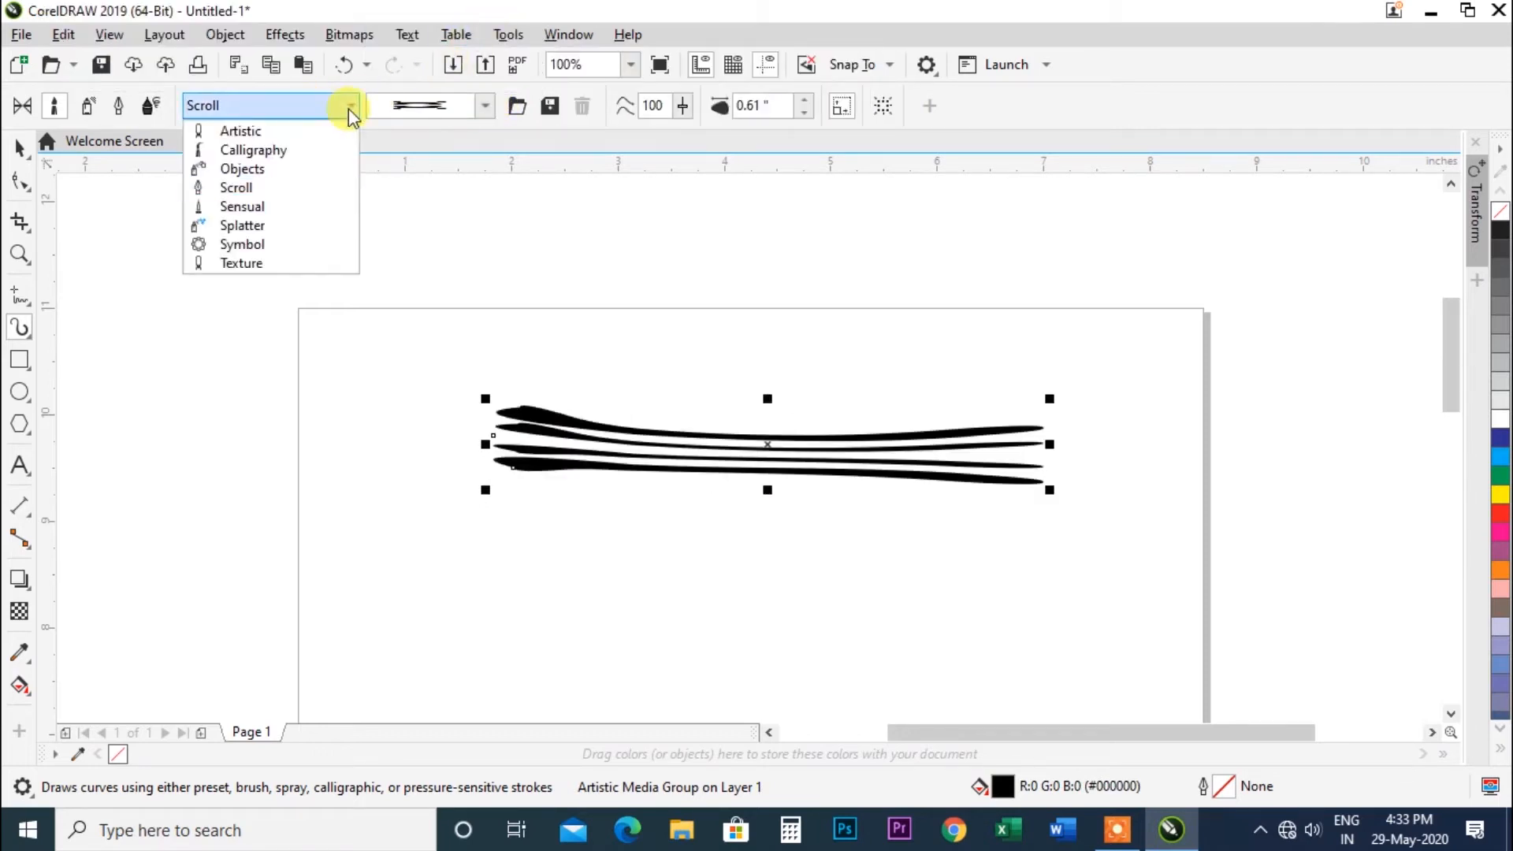
pyautogui.click(278, 206)
pyautogui.click(486, 105)
pyautogui.click(451, 38)
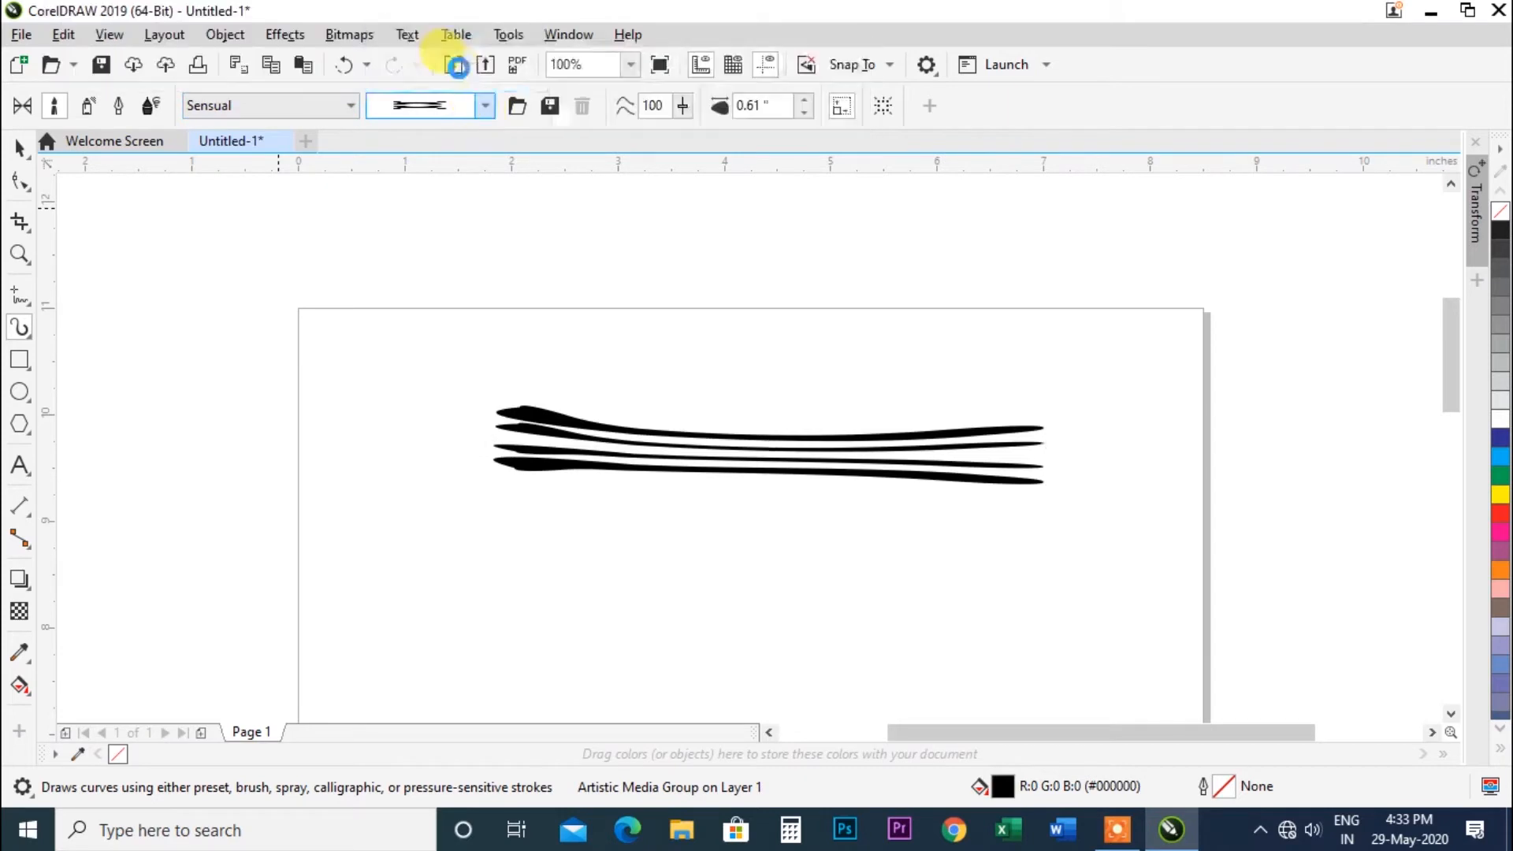
pyautogui.click(485, 106)
pyautogui.click(473, 8)
pyautogui.click(486, 106)
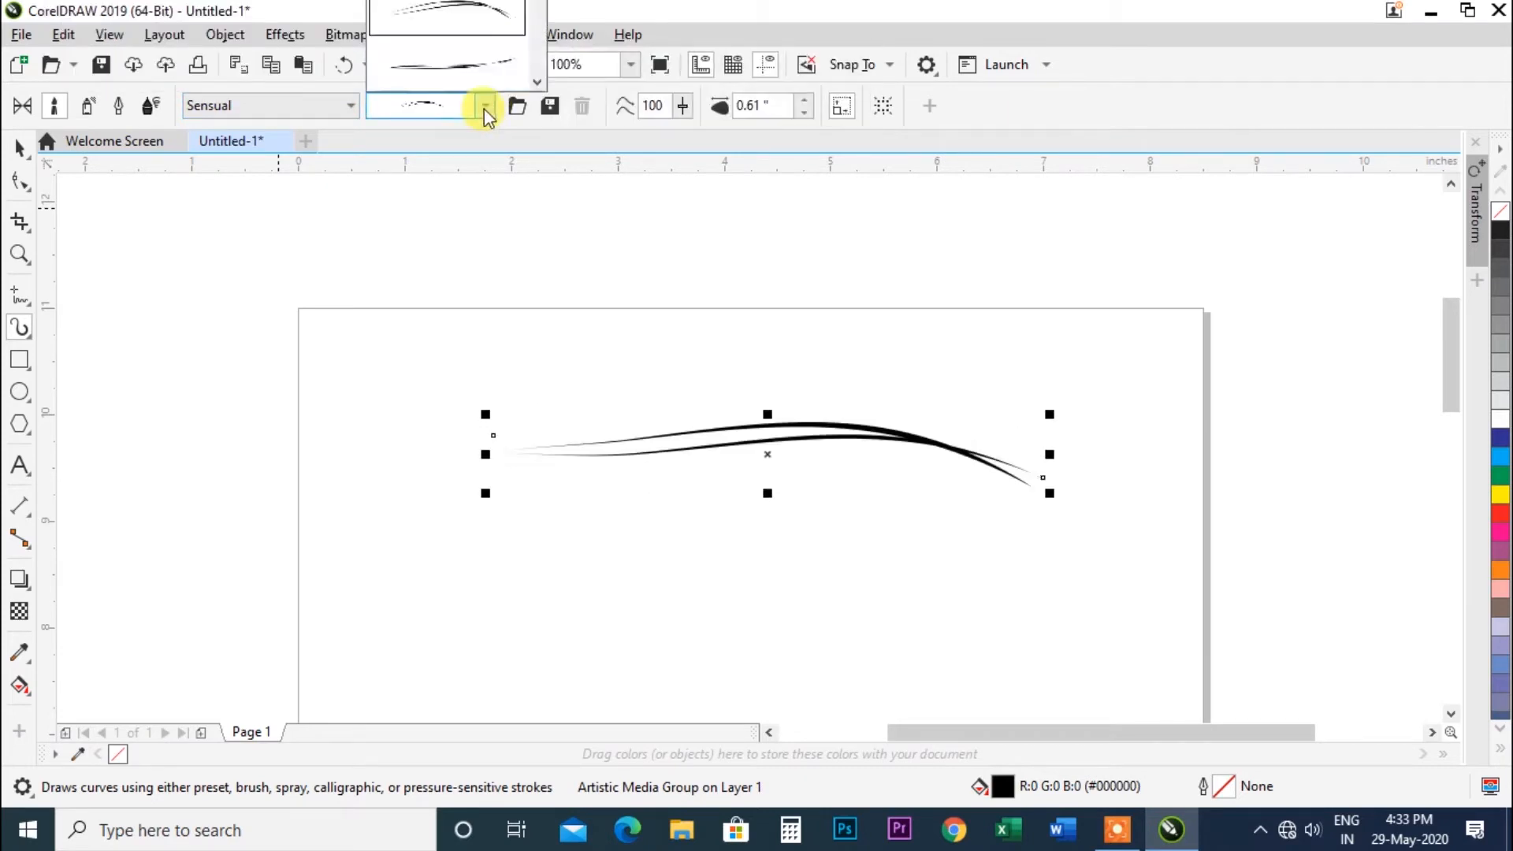
pyautogui.click(470, 15)
# Draw a second Sensual stroke across the top of the page and apply a tapered sensual brush to it.
pyautogui.moveTo(580, 356); pyautogui.dragTo(1034, 366)
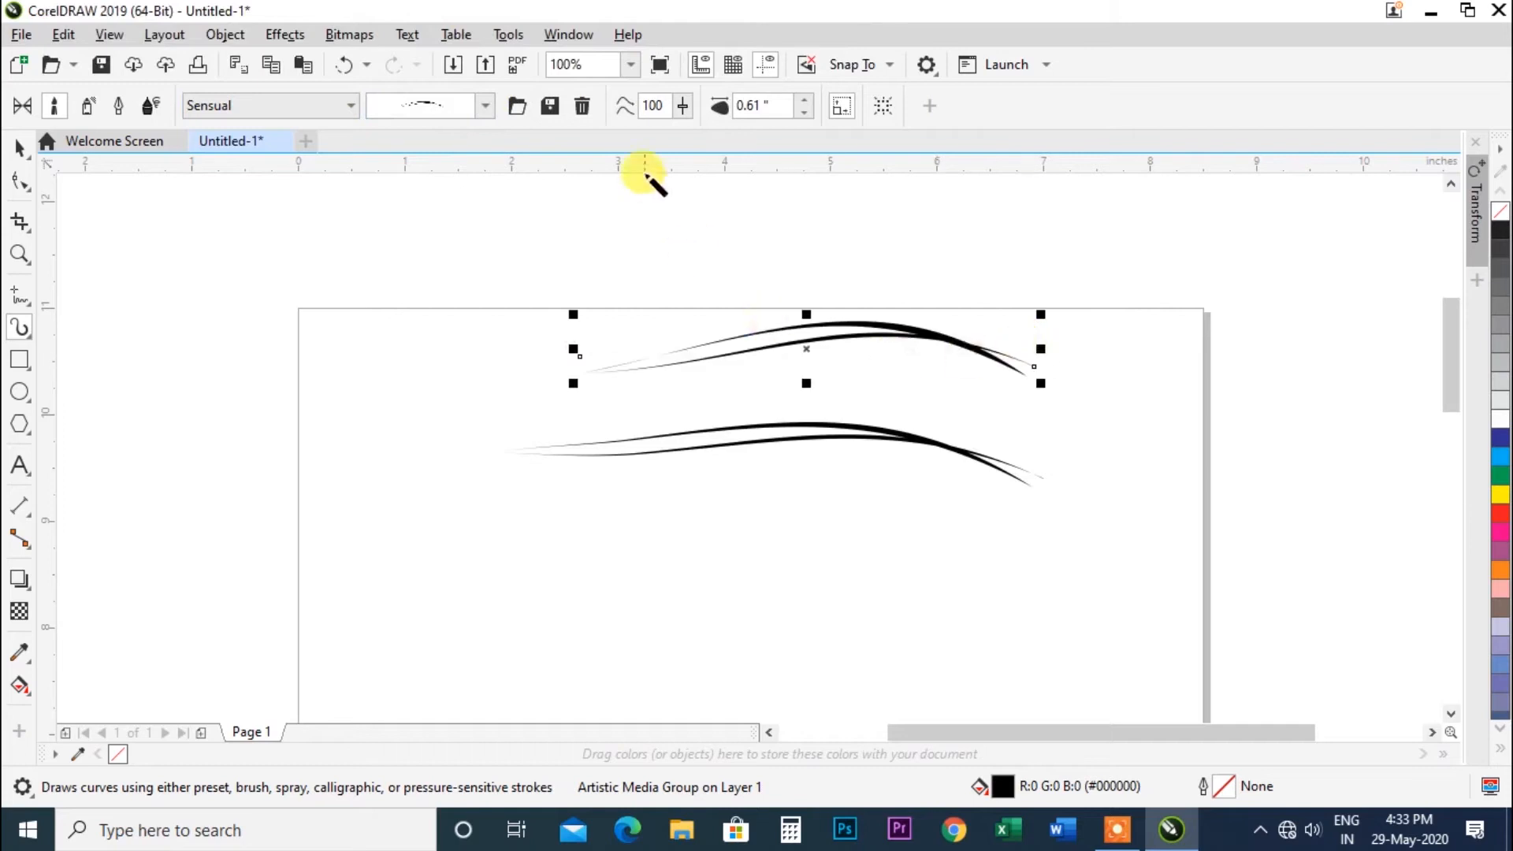
pyautogui.click(485, 106)
pyautogui.click(449, 72)
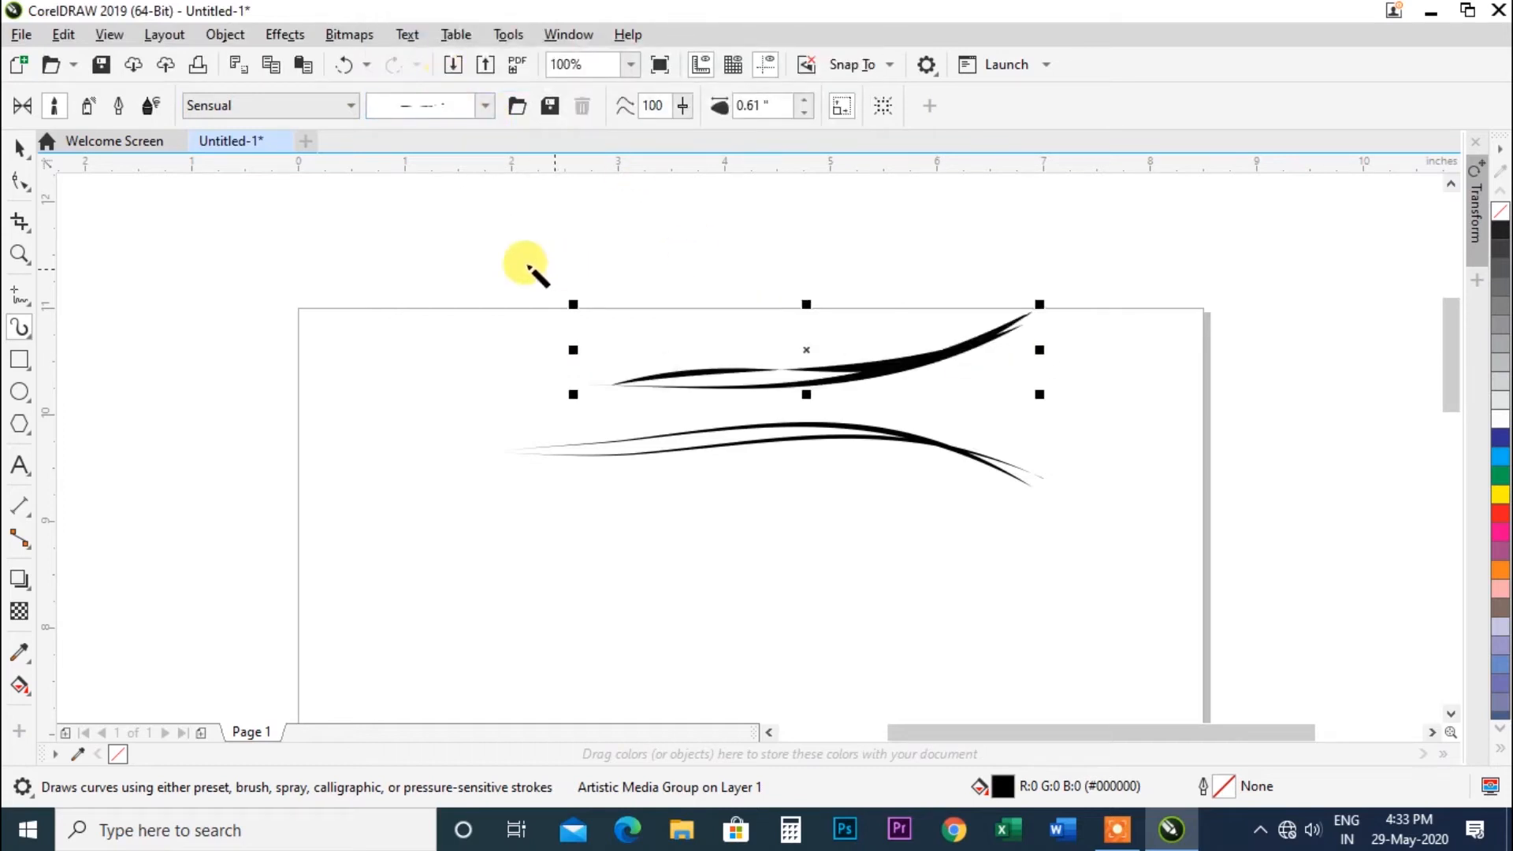
# Switch the brush category to Splatter and apply a dot splatter brush, then a blob splatter brush, to the top stroke.
pyautogui.click(349, 102)
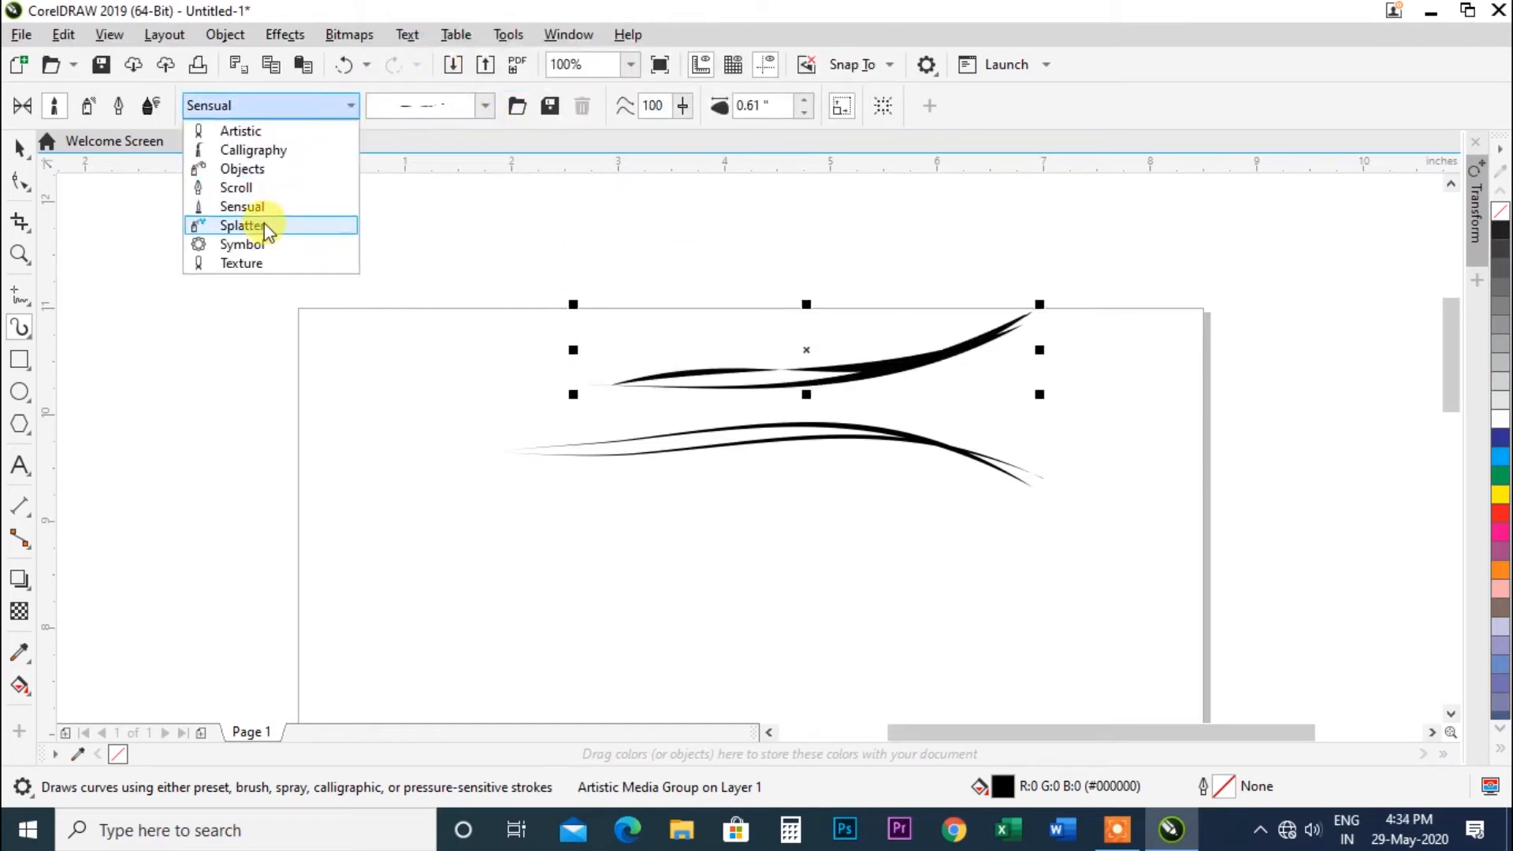
pyautogui.click(241, 226)
pyautogui.click(485, 105)
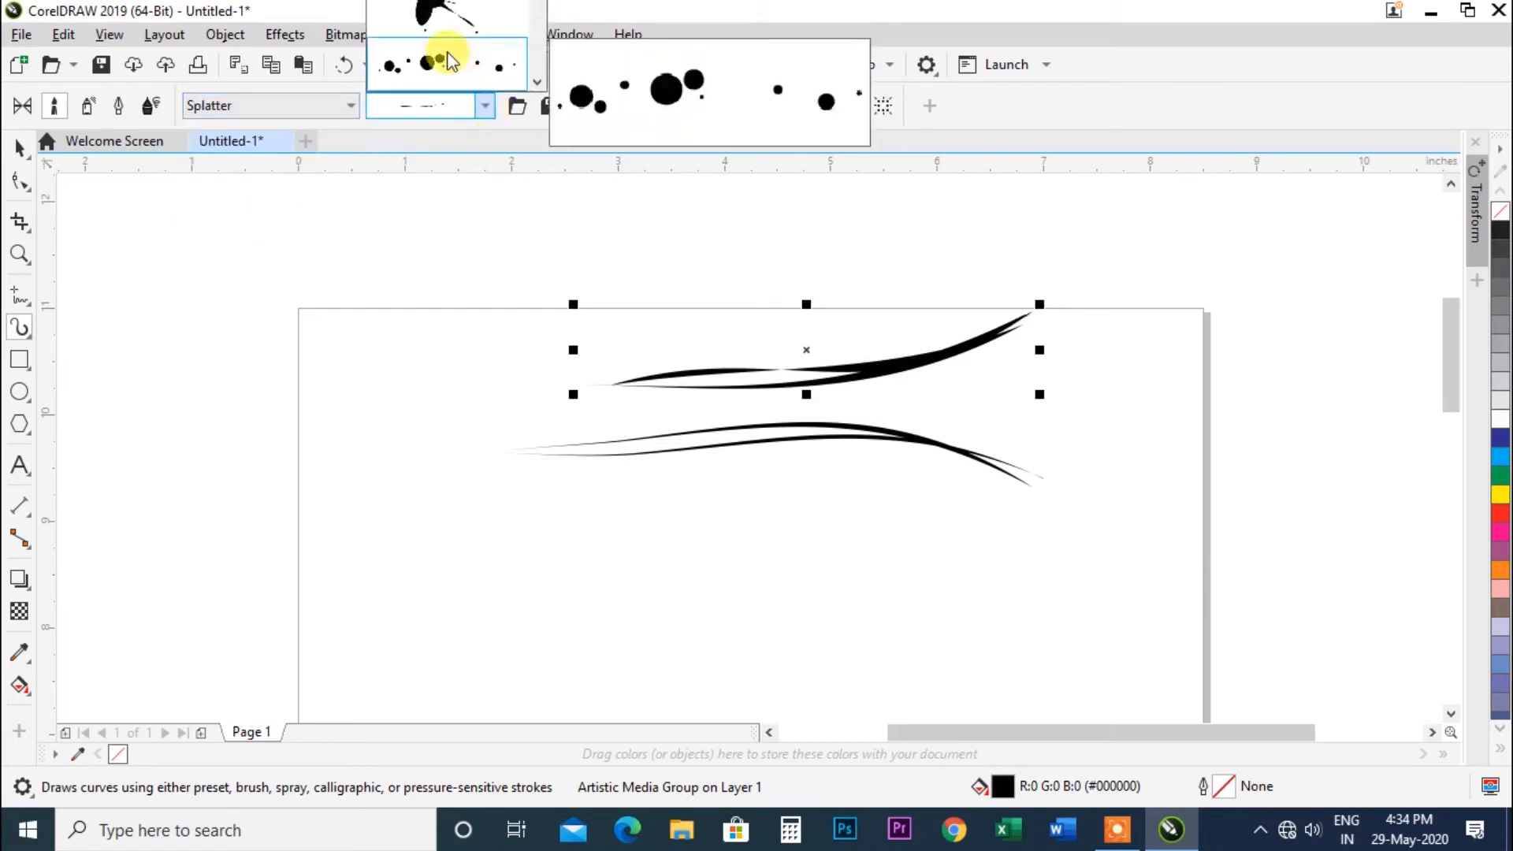
pyautogui.click(447, 55)
pyautogui.click(486, 106)
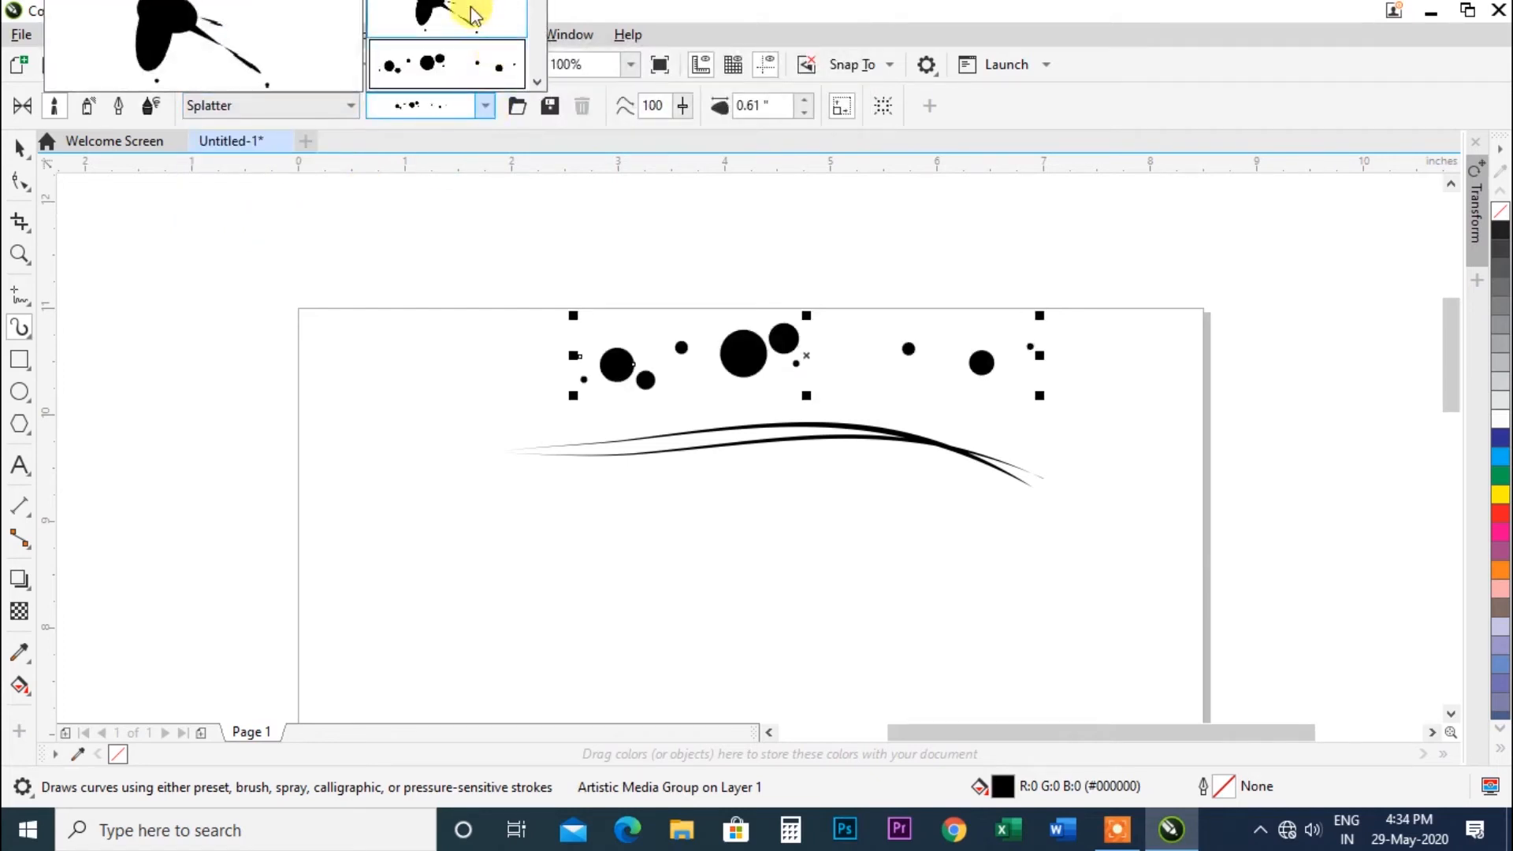
pyautogui.click(473, 12)
# Switch the brush category to Symbol and briefly open the brush folder browser.
pyautogui.click(349, 111)
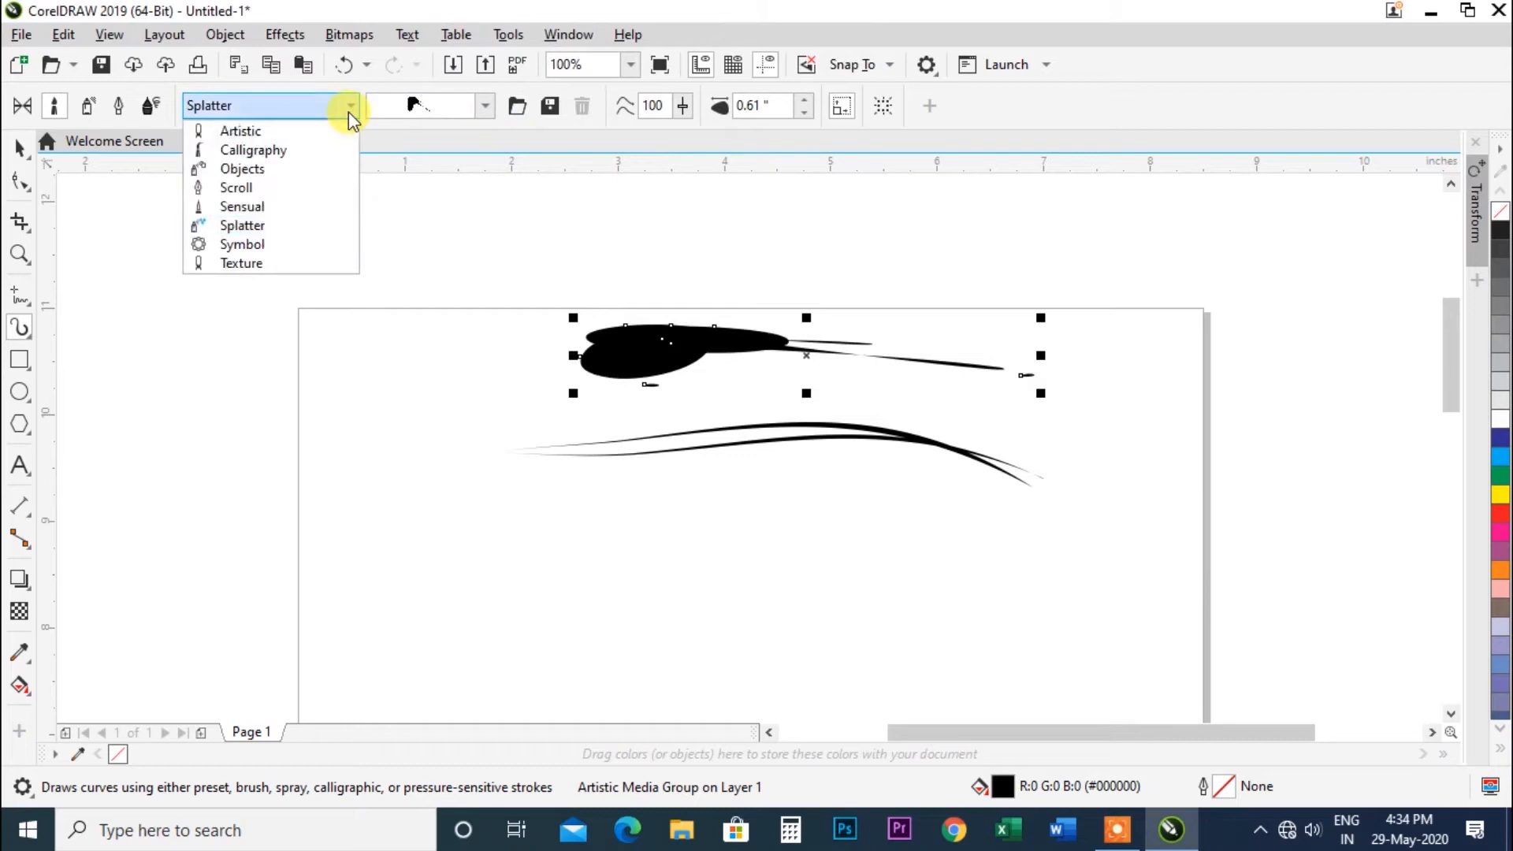
pyautogui.click(254, 247)
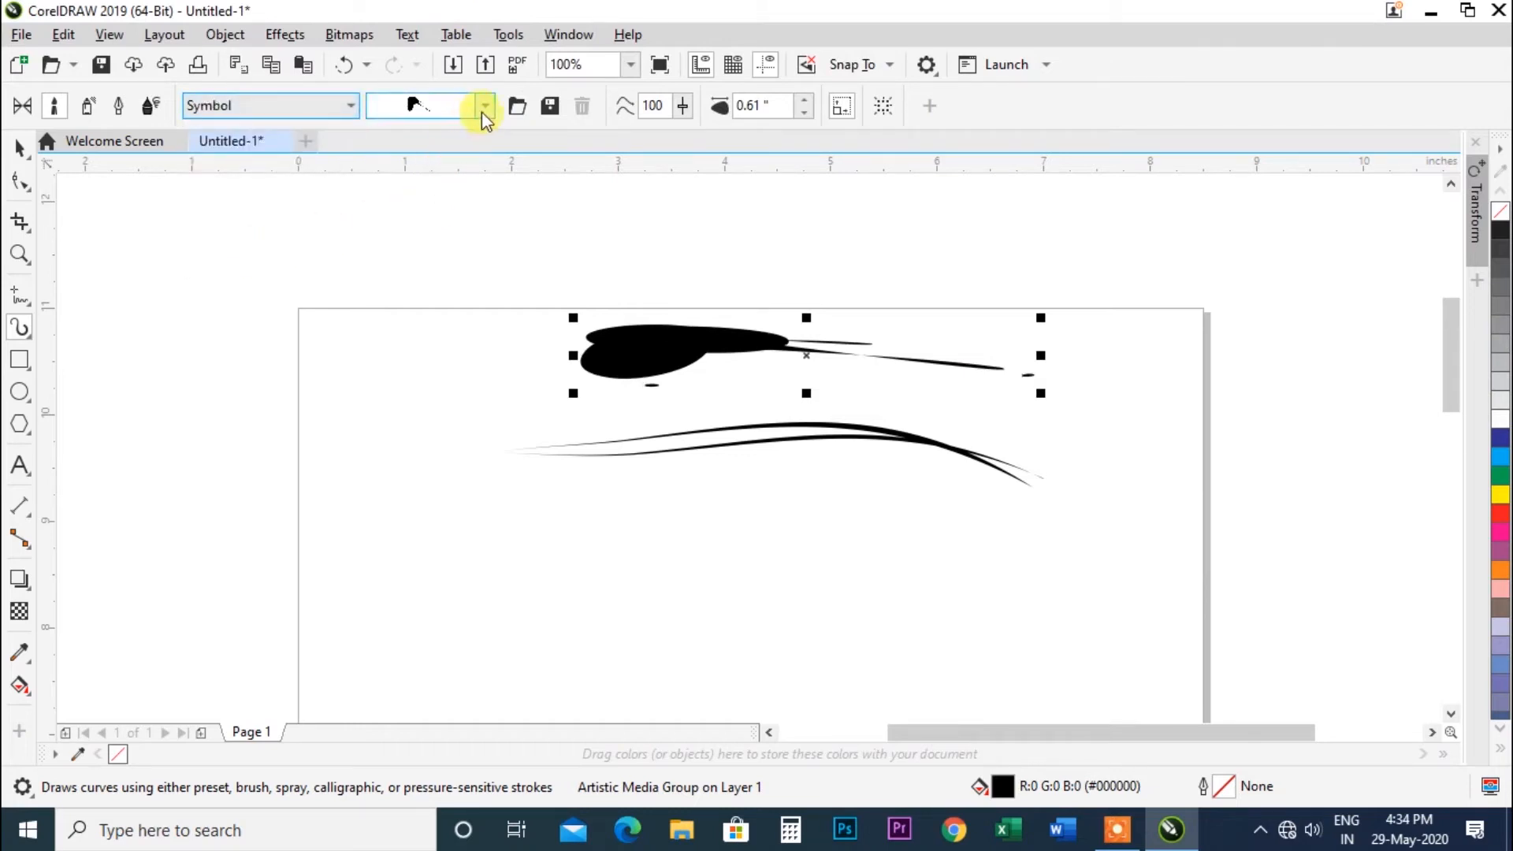
pyautogui.click(511, 106)
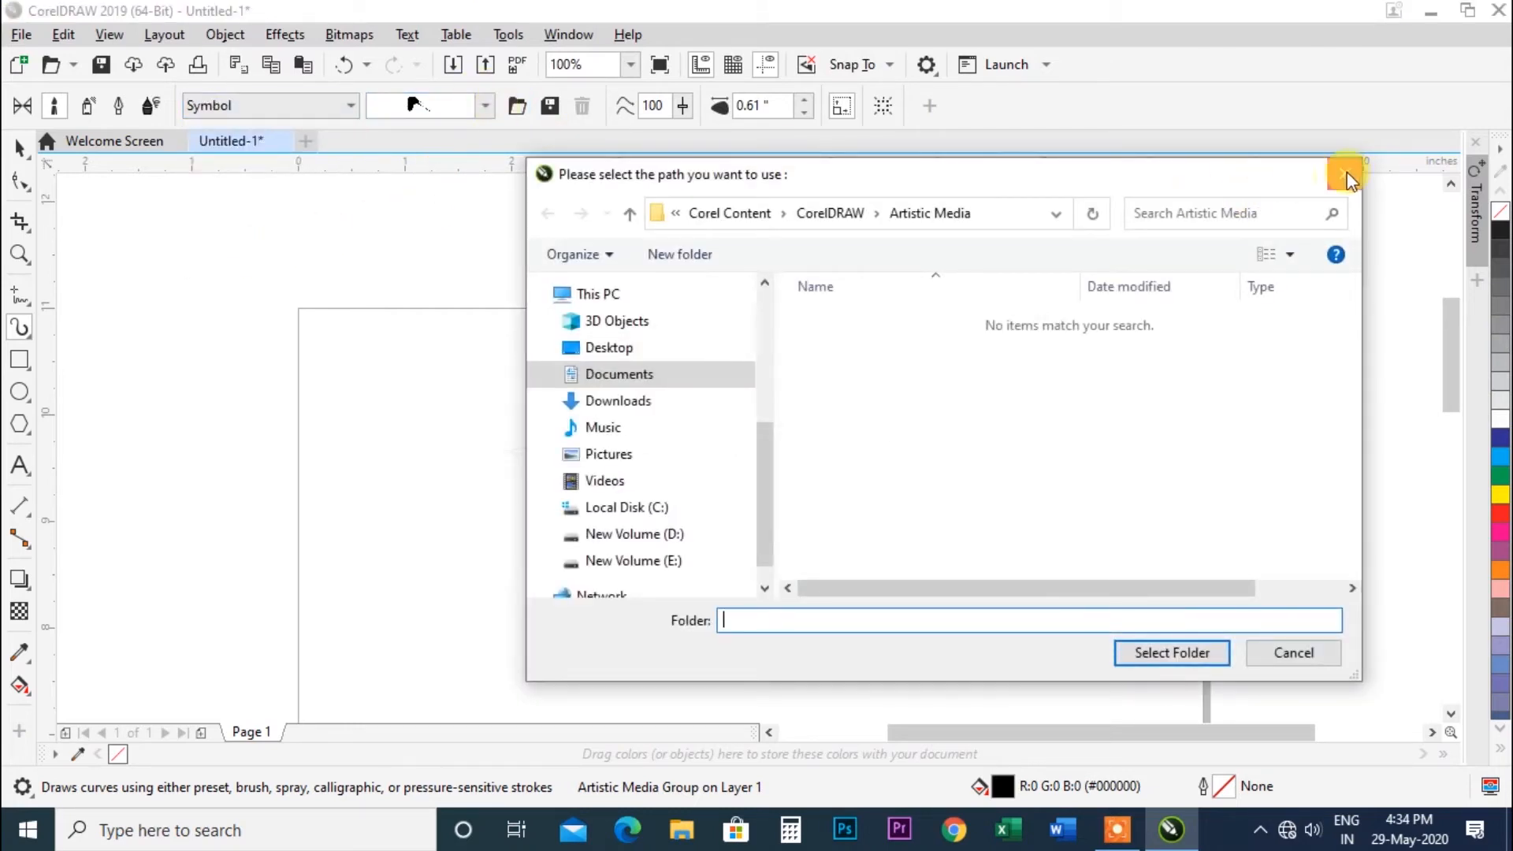
pyautogui.click(1340, 175)
# Apply several Symbol brushes to the top stroke, ending with the feather, and draw a short feather stroke lower on the page.
pyautogui.click(484, 105)
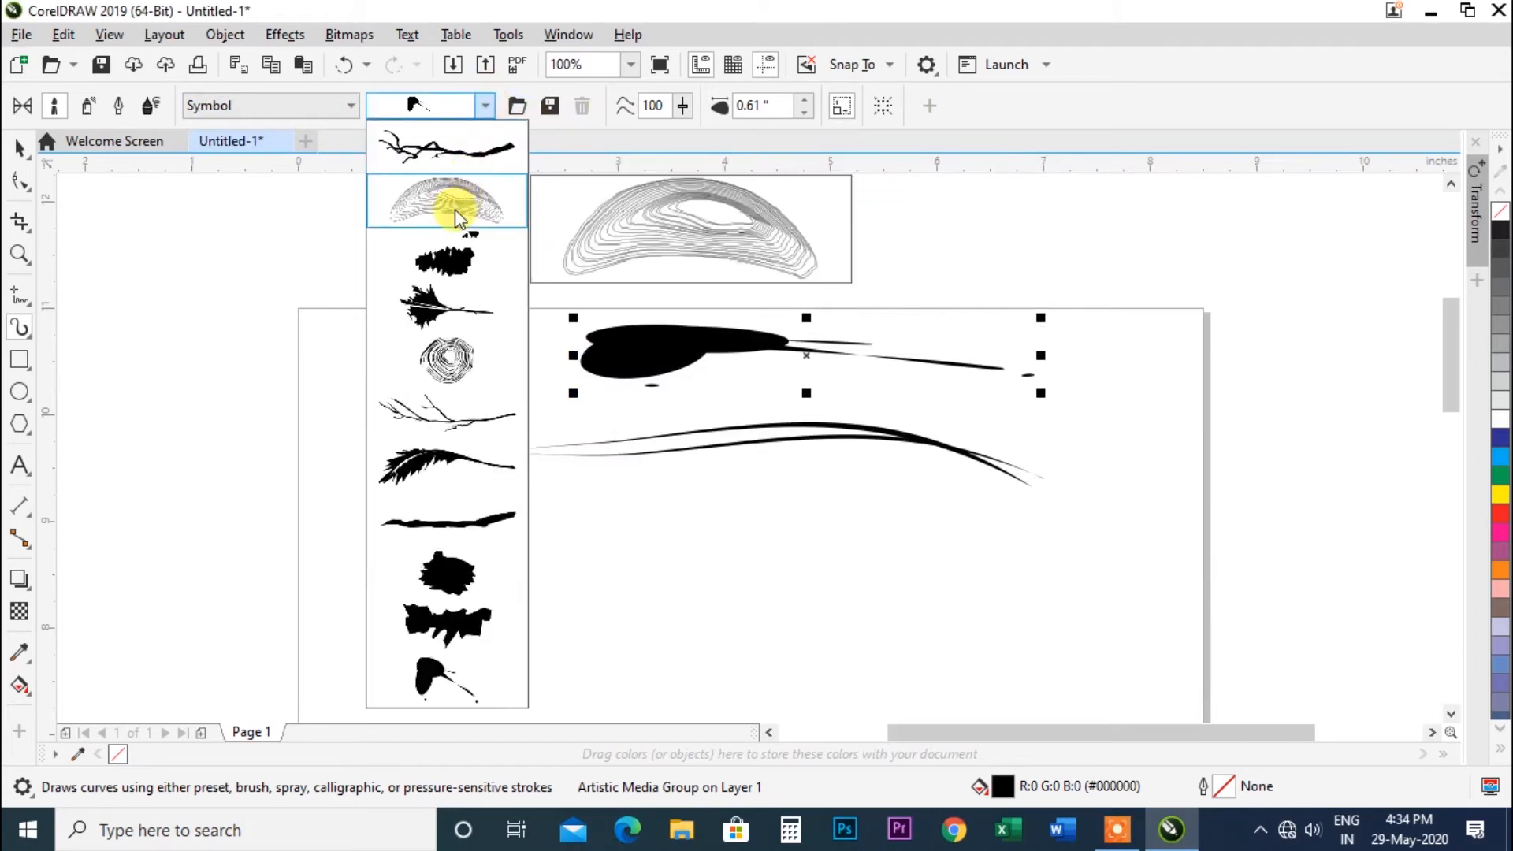
pyautogui.click(455, 210)
pyautogui.click(485, 106)
pyautogui.click(457, 264)
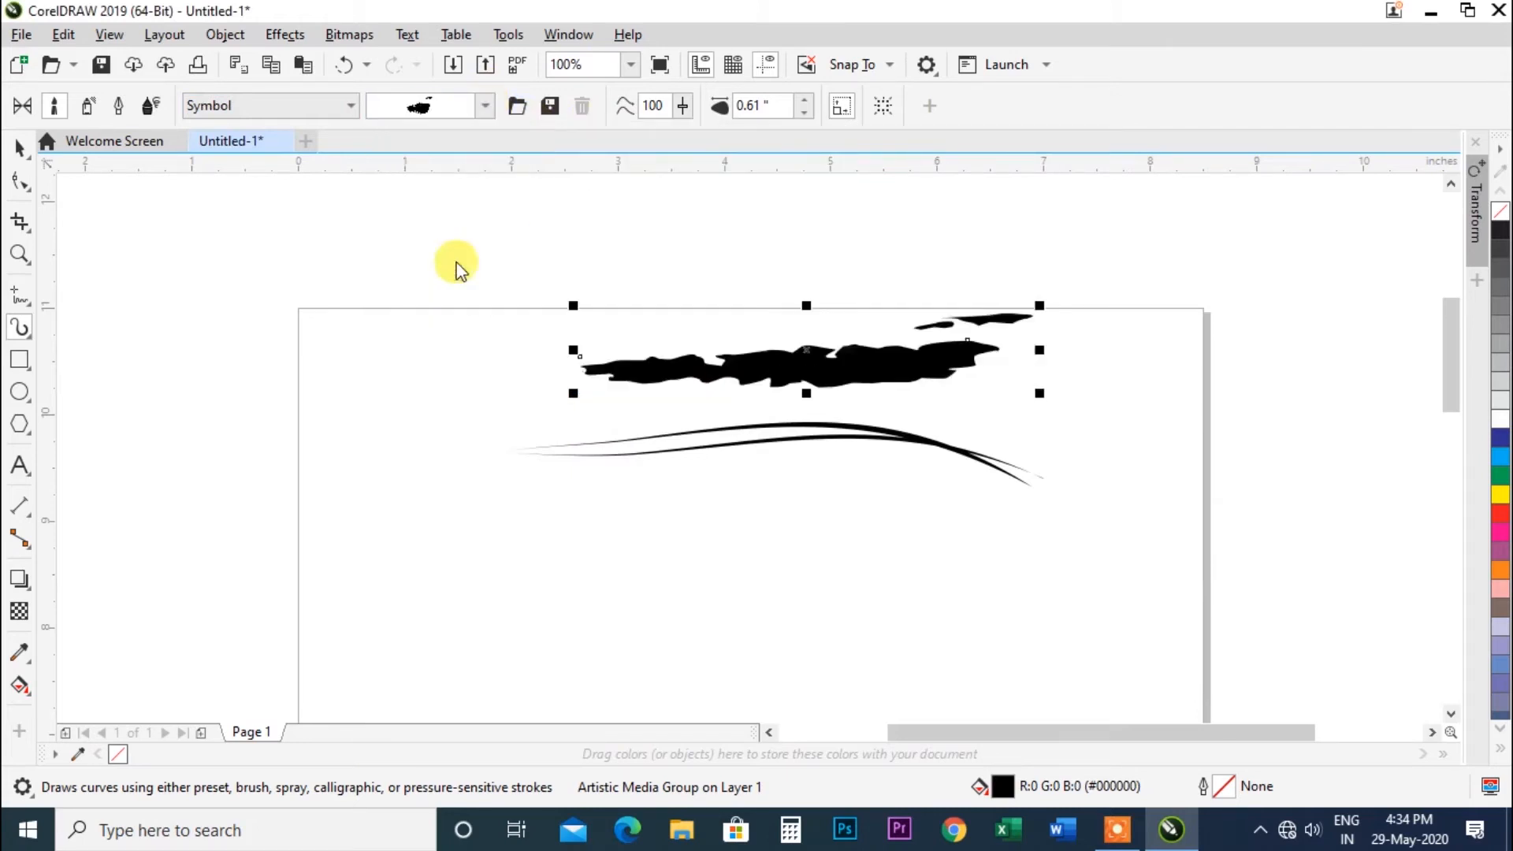
pyautogui.click(484, 107)
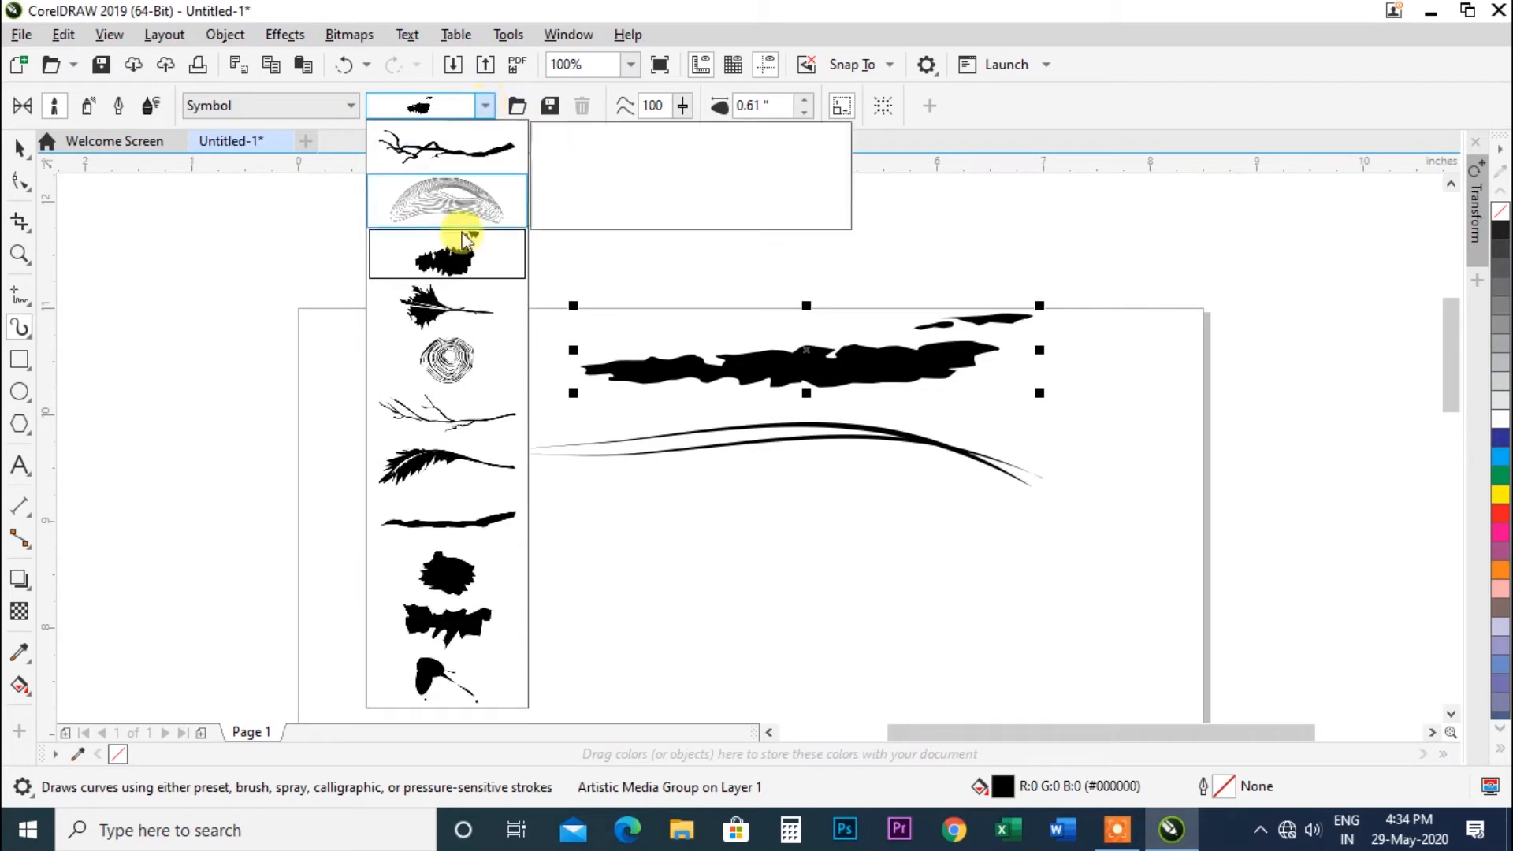
pyautogui.click(454, 361)
pyautogui.click(485, 106)
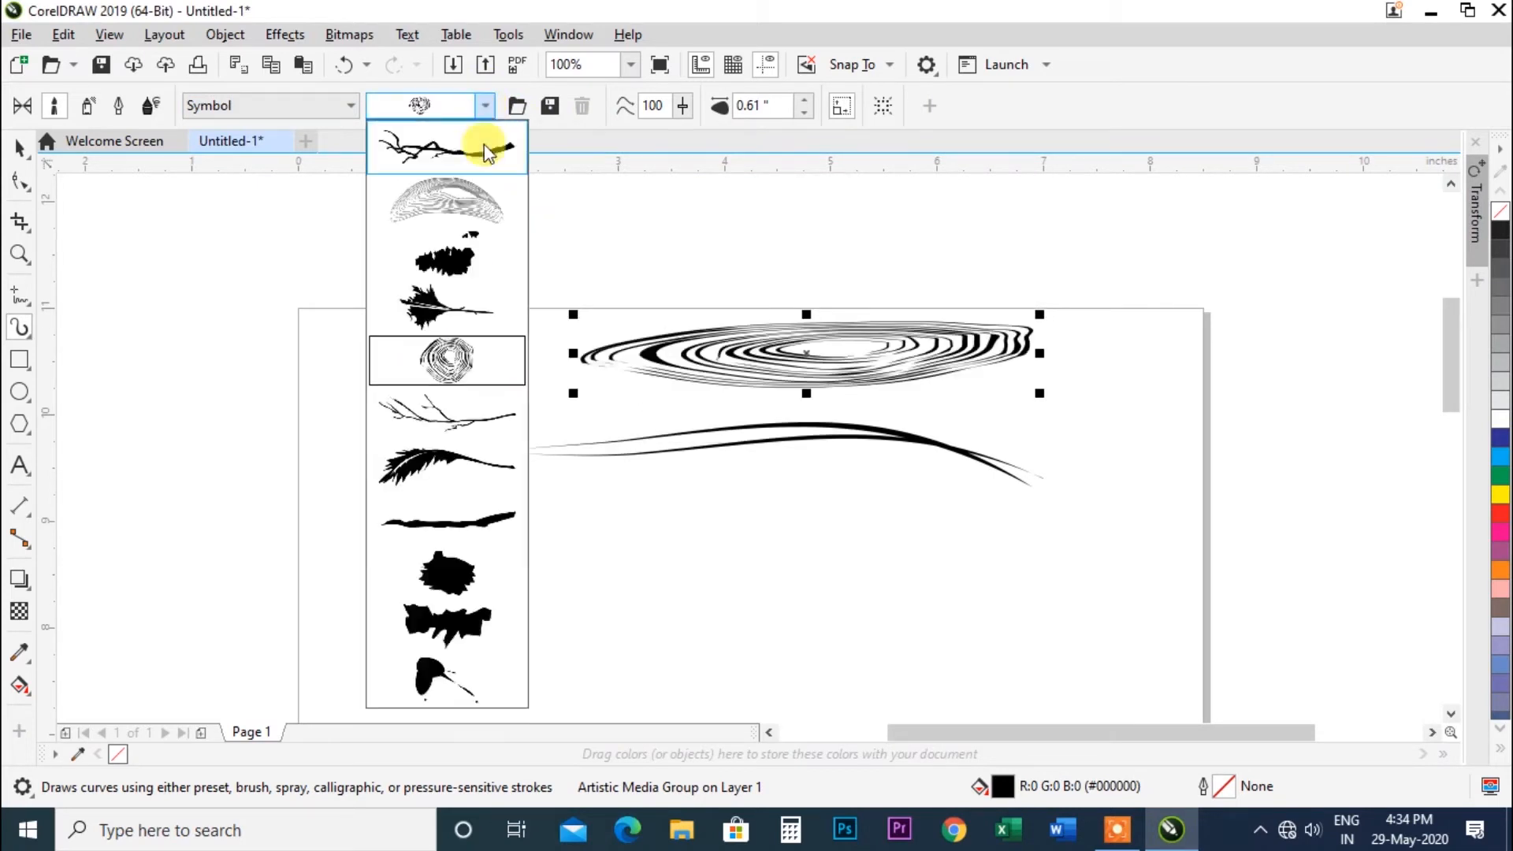
pyautogui.click(442, 416)
pyautogui.moveTo(643, 552); pyautogui.dragTo(886, 555)
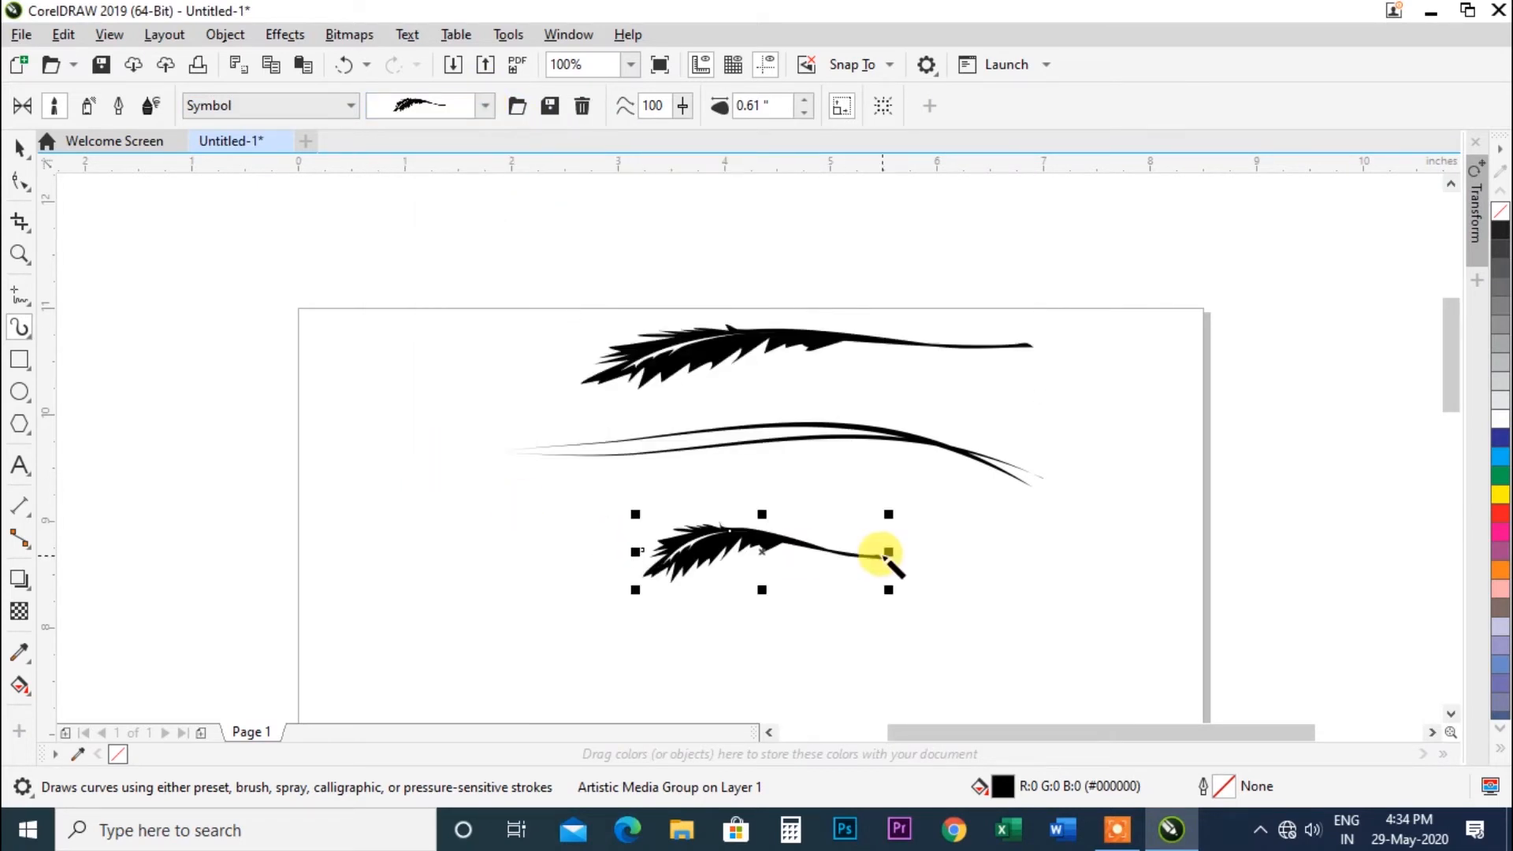
# Draw another stroke below the feather and apply the splash blob Symbol brush to it.
pyautogui.moveTo(609, 620); pyautogui.dragTo(805, 636)
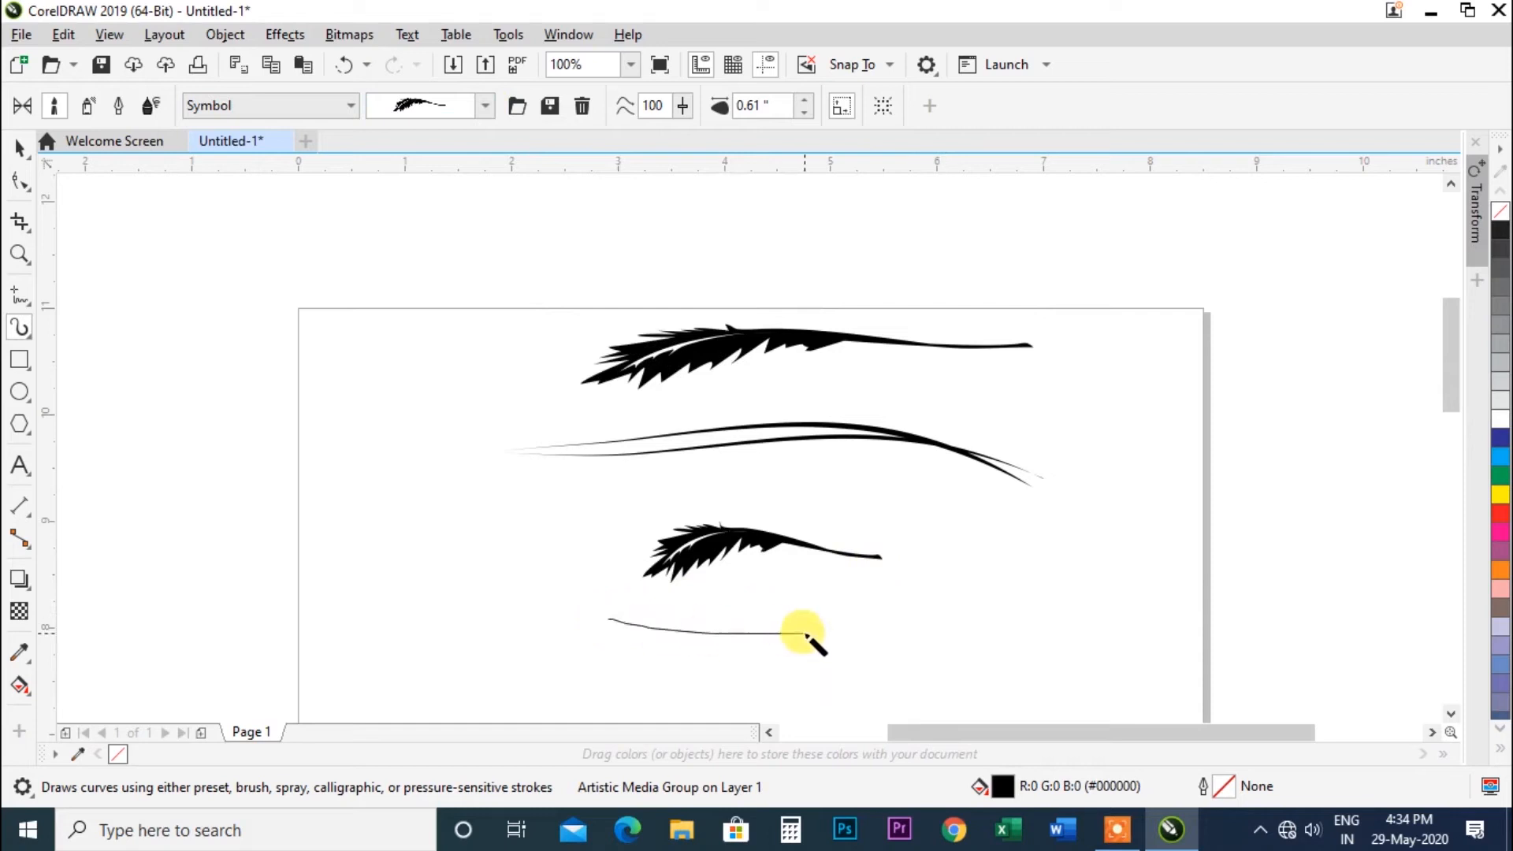
pyautogui.click(484, 105)
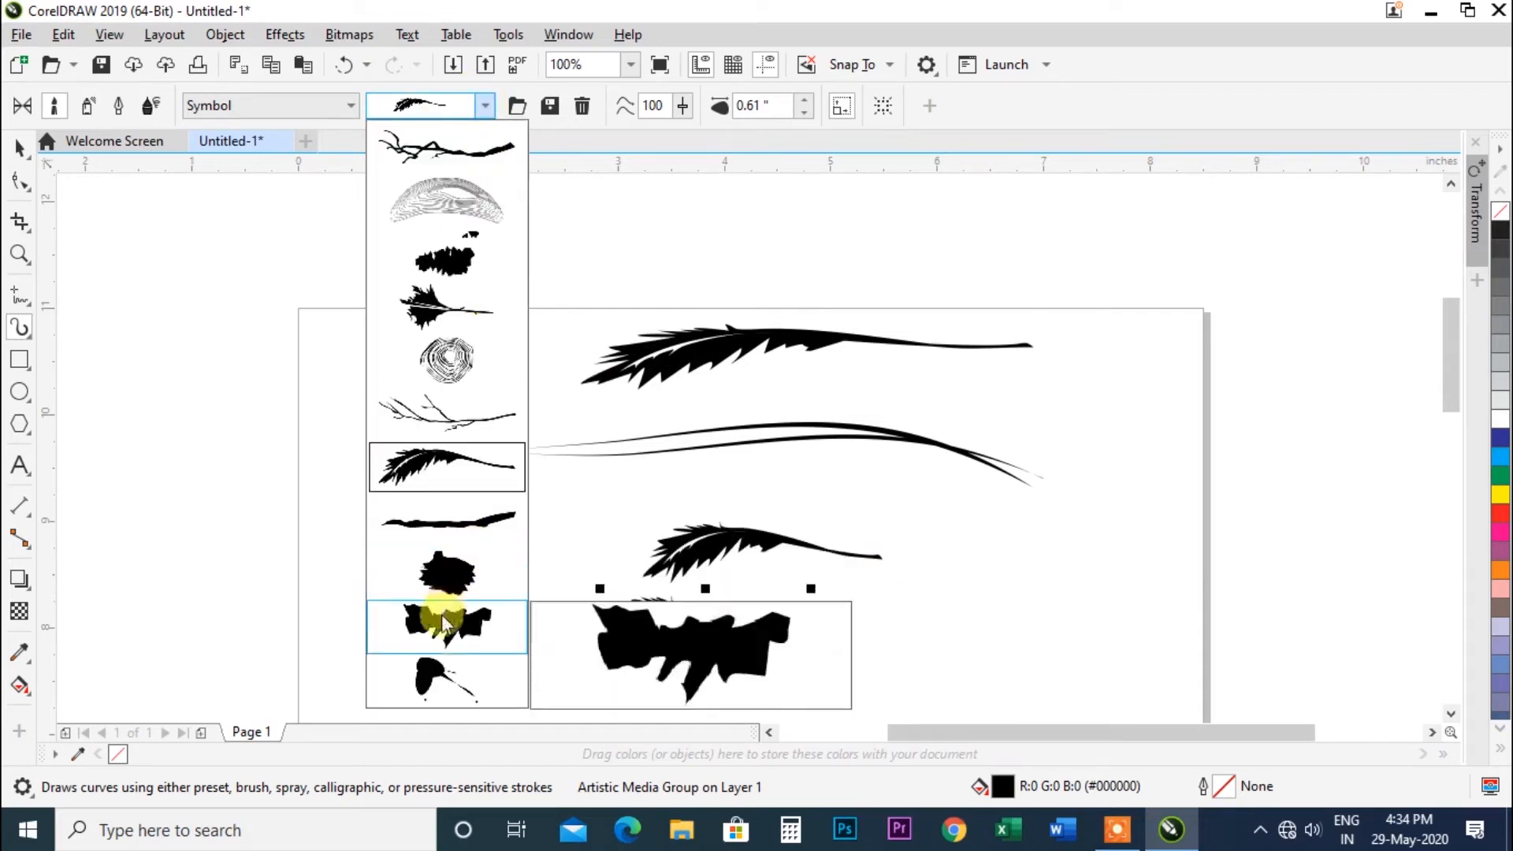
pyautogui.click(441, 669)
# Draw a small splatter stroke at the left end of the middle curve and switch it to a streaky splatter brush.
pyautogui.moveTo(497, 429); pyautogui.dragTo(526, 509)
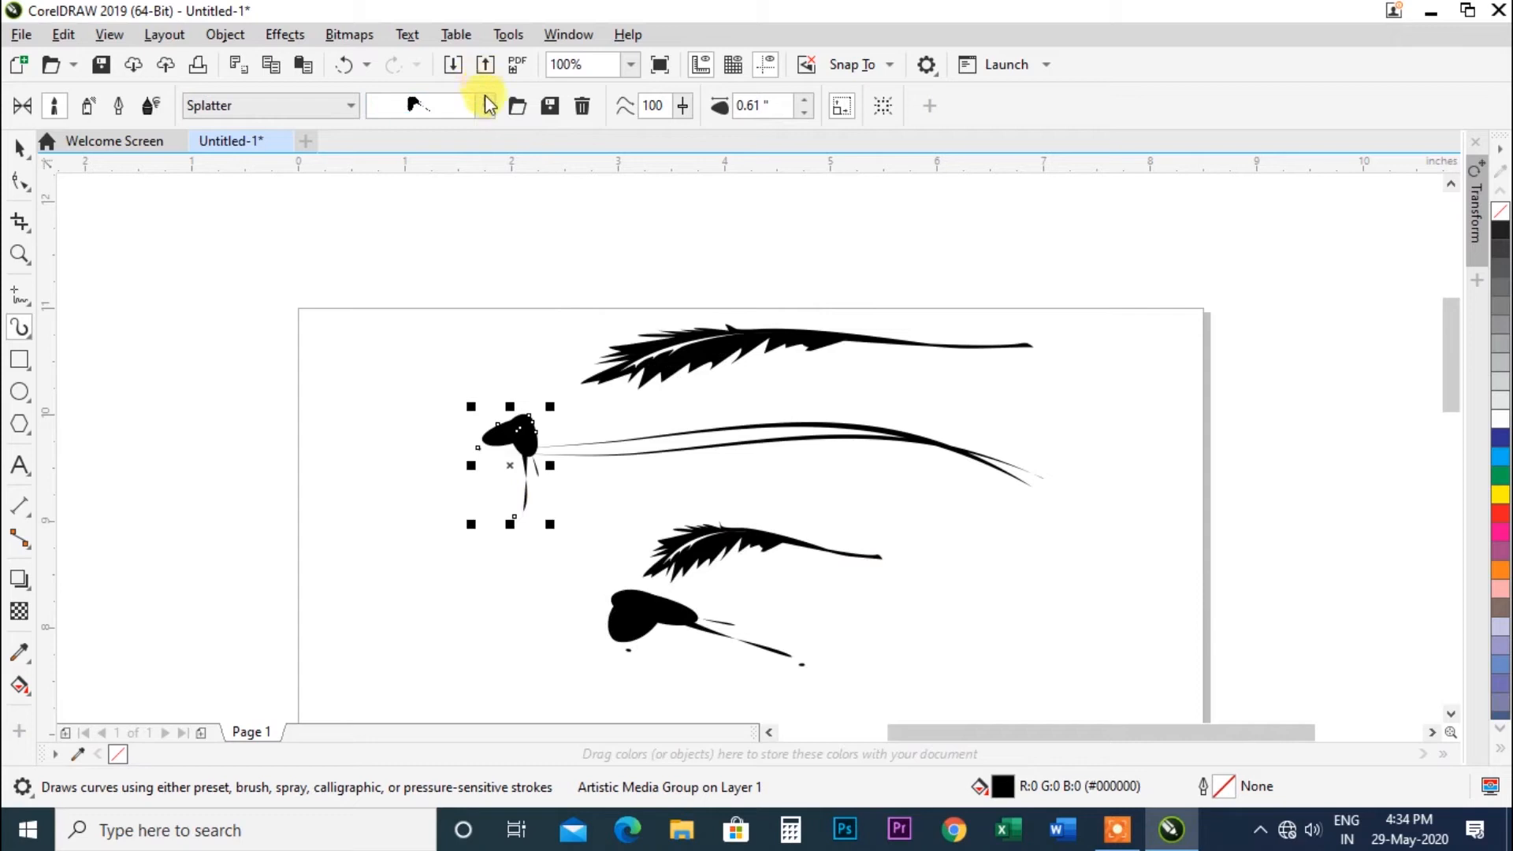
pyautogui.click(484, 105)
pyautogui.click(429, 66)
pyautogui.click(484, 105)
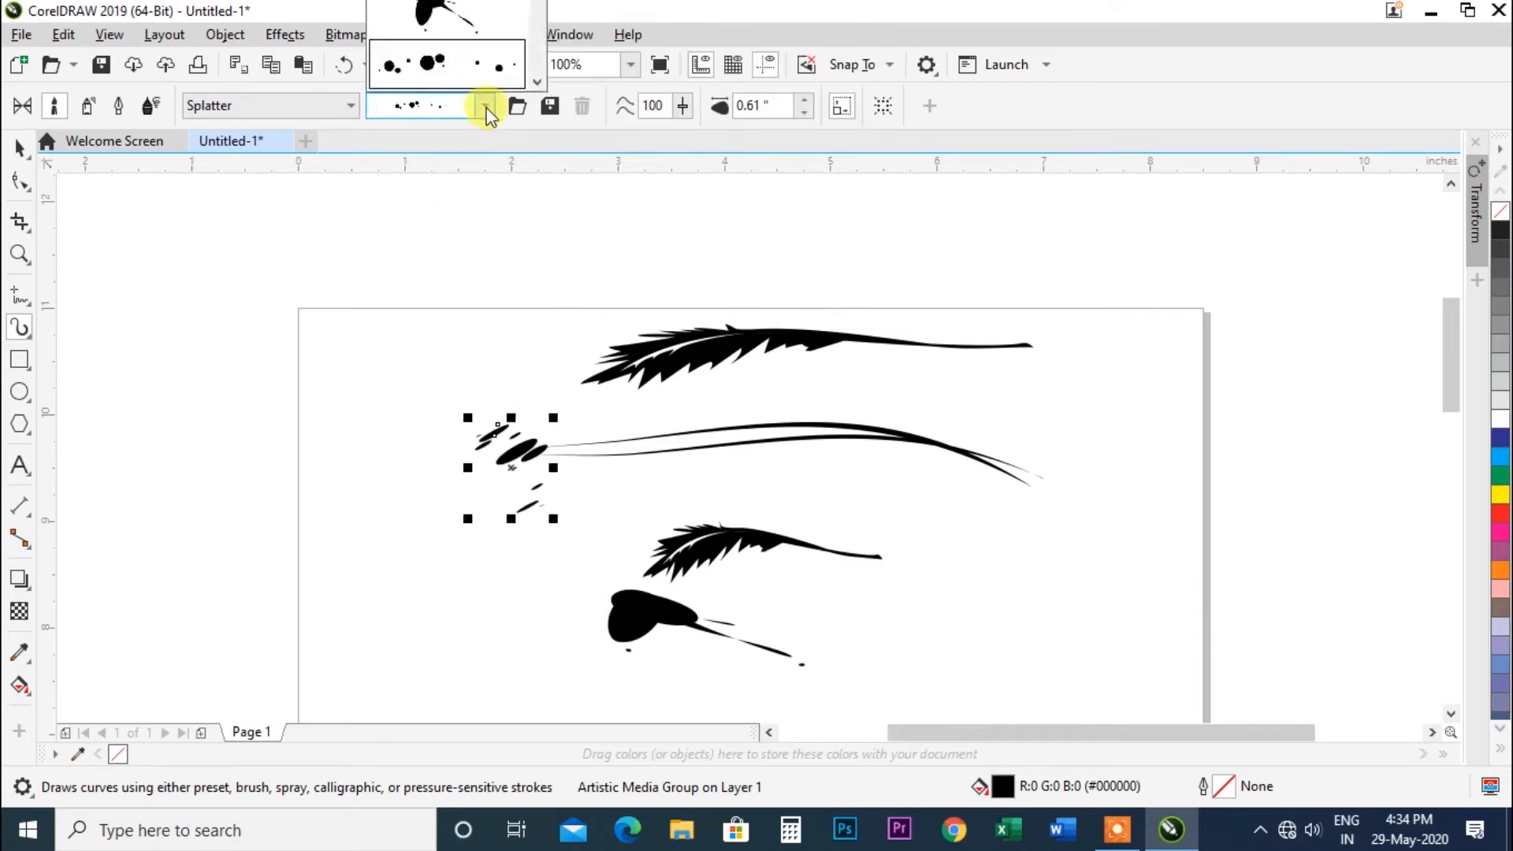
pyautogui.click(484, 104)
# Draw a splatter-dot stroke about 3 inches long above the page.
pyautogui.moveTo(518, 250); pyautogui.dragTo(853, 251)
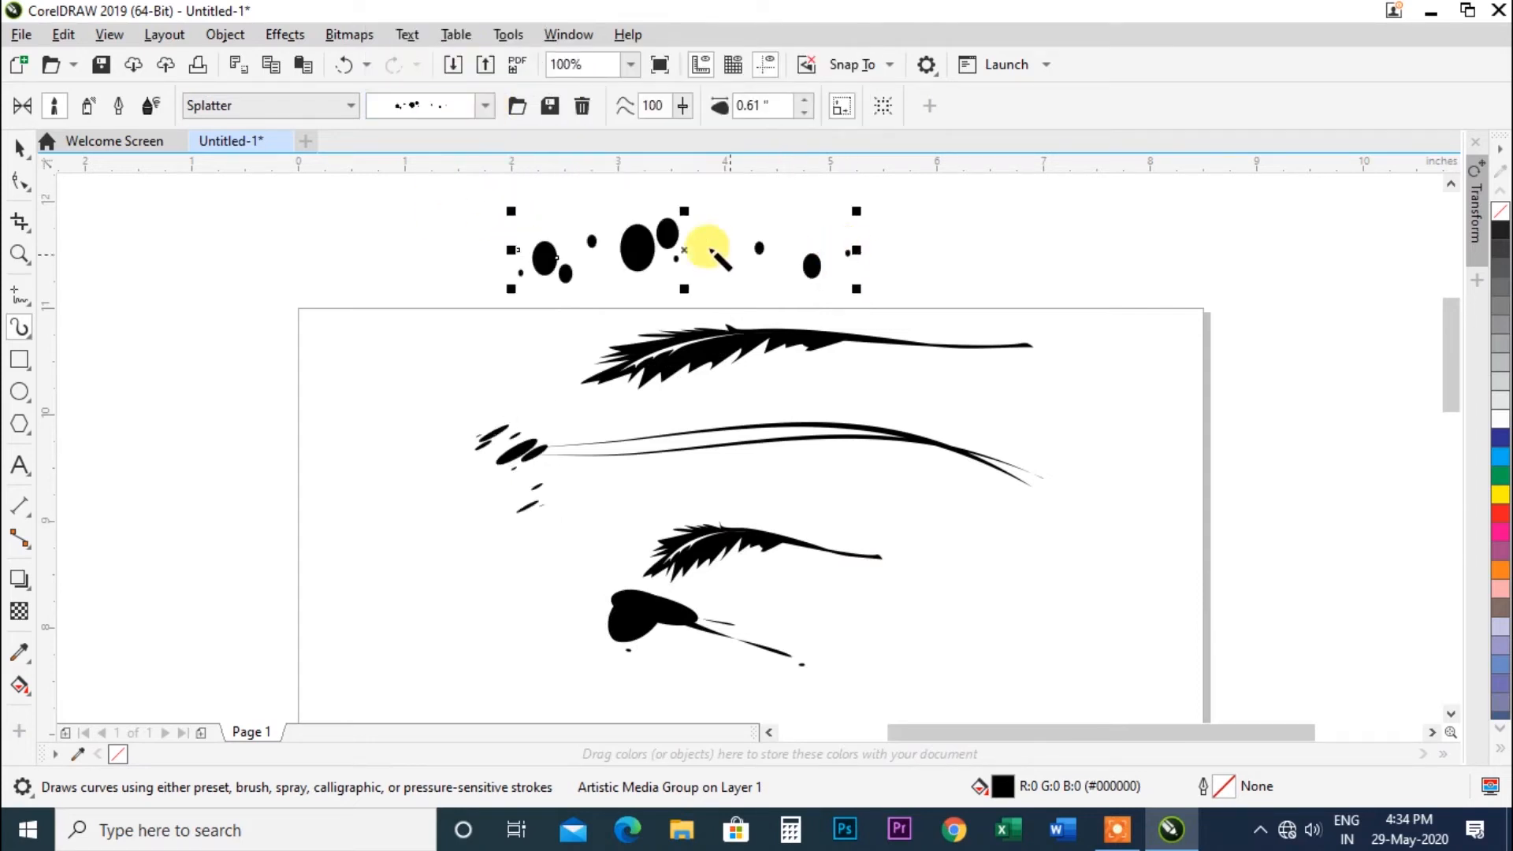
pyautogui.click(487, 112)
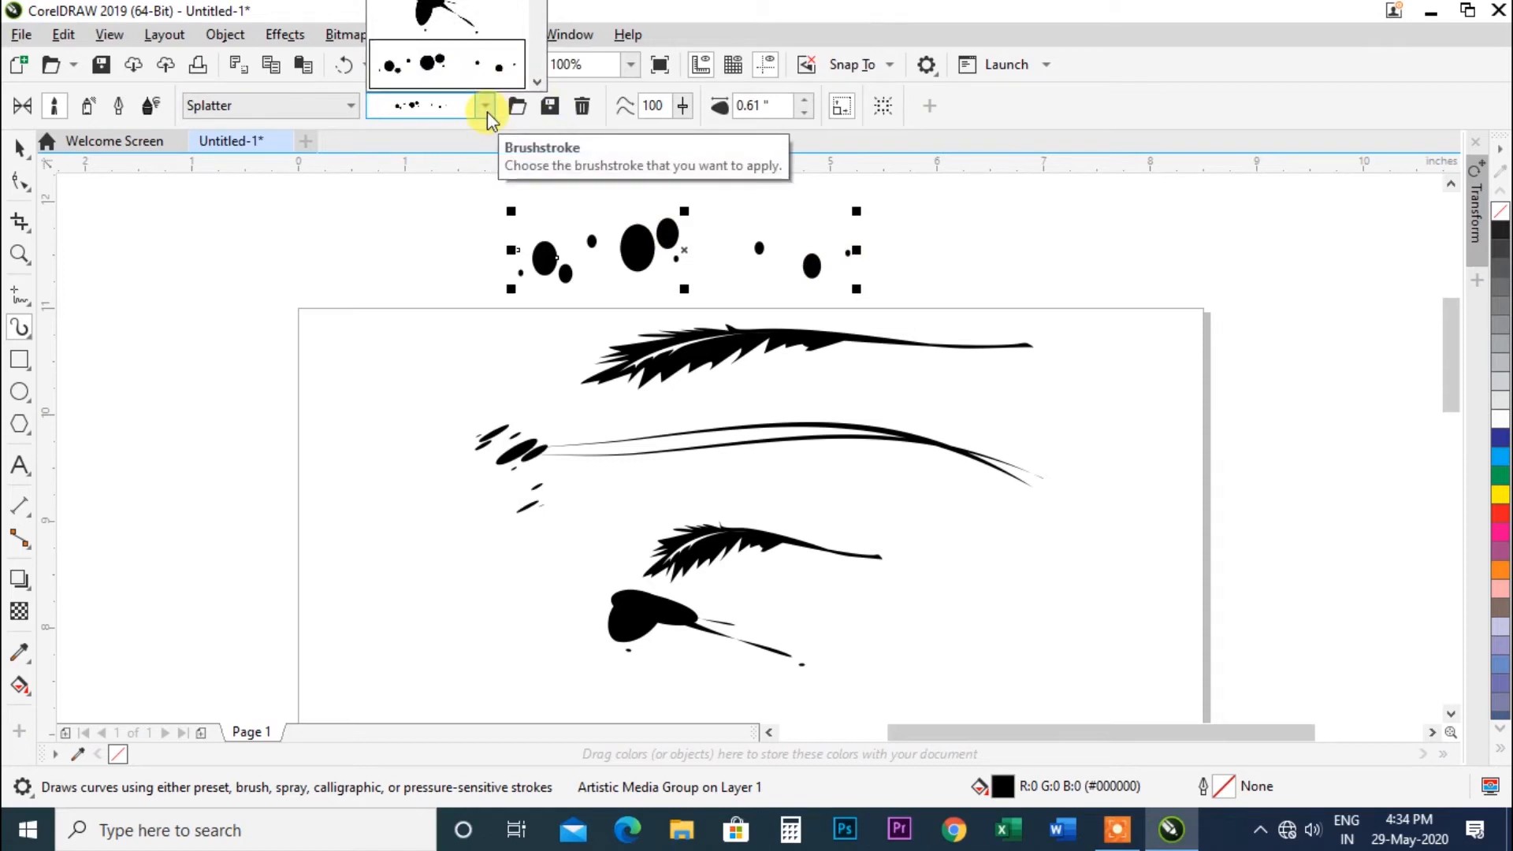
pyautogui.click(487, 111)
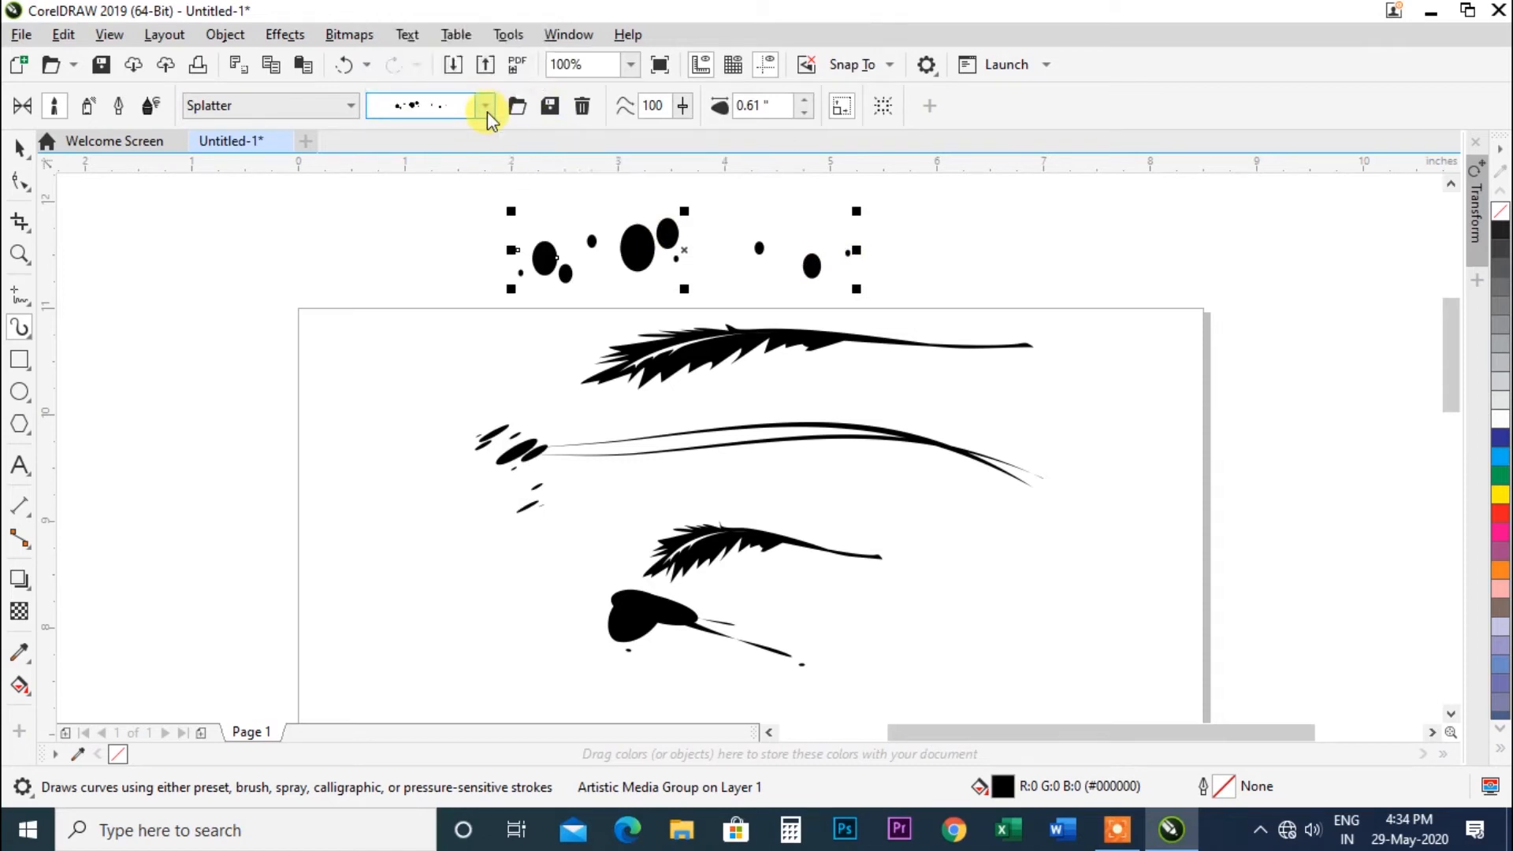
# Delete the splatter-dot, lower, and middle strokes, keeping only the top feather stroke.
pyautogui.click(20, 148)
pyautogui.click(654, 254)
pyautogui.press('Delete')
pyautogui.click(693, 544)
pyautogui.press('Delete')
pyautogui.press('Delete')
pyautogui.click(646, 447)
pyautogui.press('Delete')
pyautogui.click(502, 446)
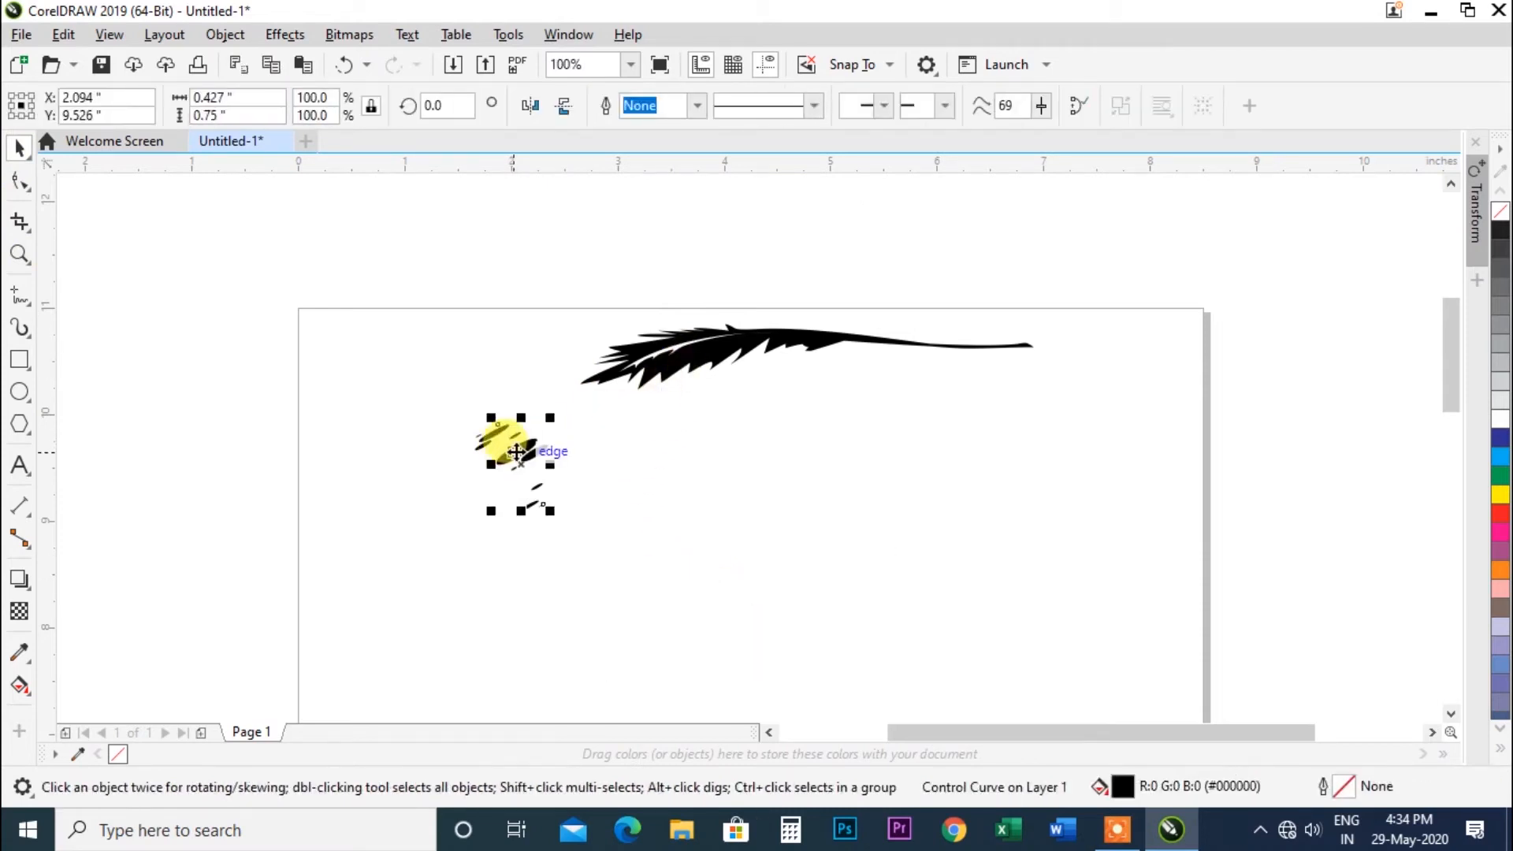
pyautogui.press('Delete')
# Select the feather stroke with the Artistic Media tool and set its stroke width to 0.59 inch.
pyautogui.click(667, 355)
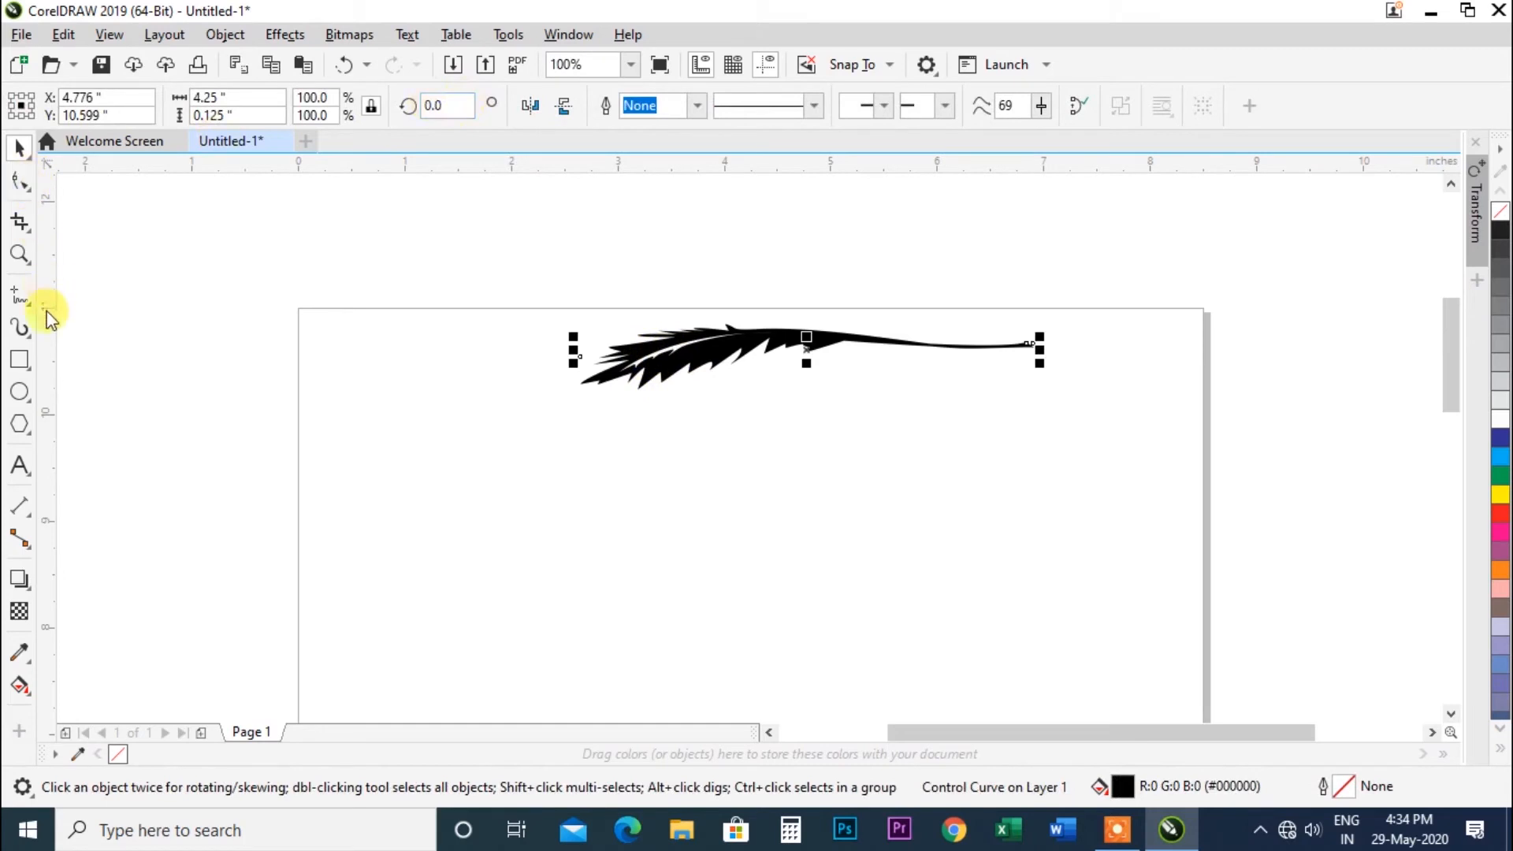
pyautogui.click(24, 327)
pyautogui.click(484, 107)
pyautogui.click(484, 108)
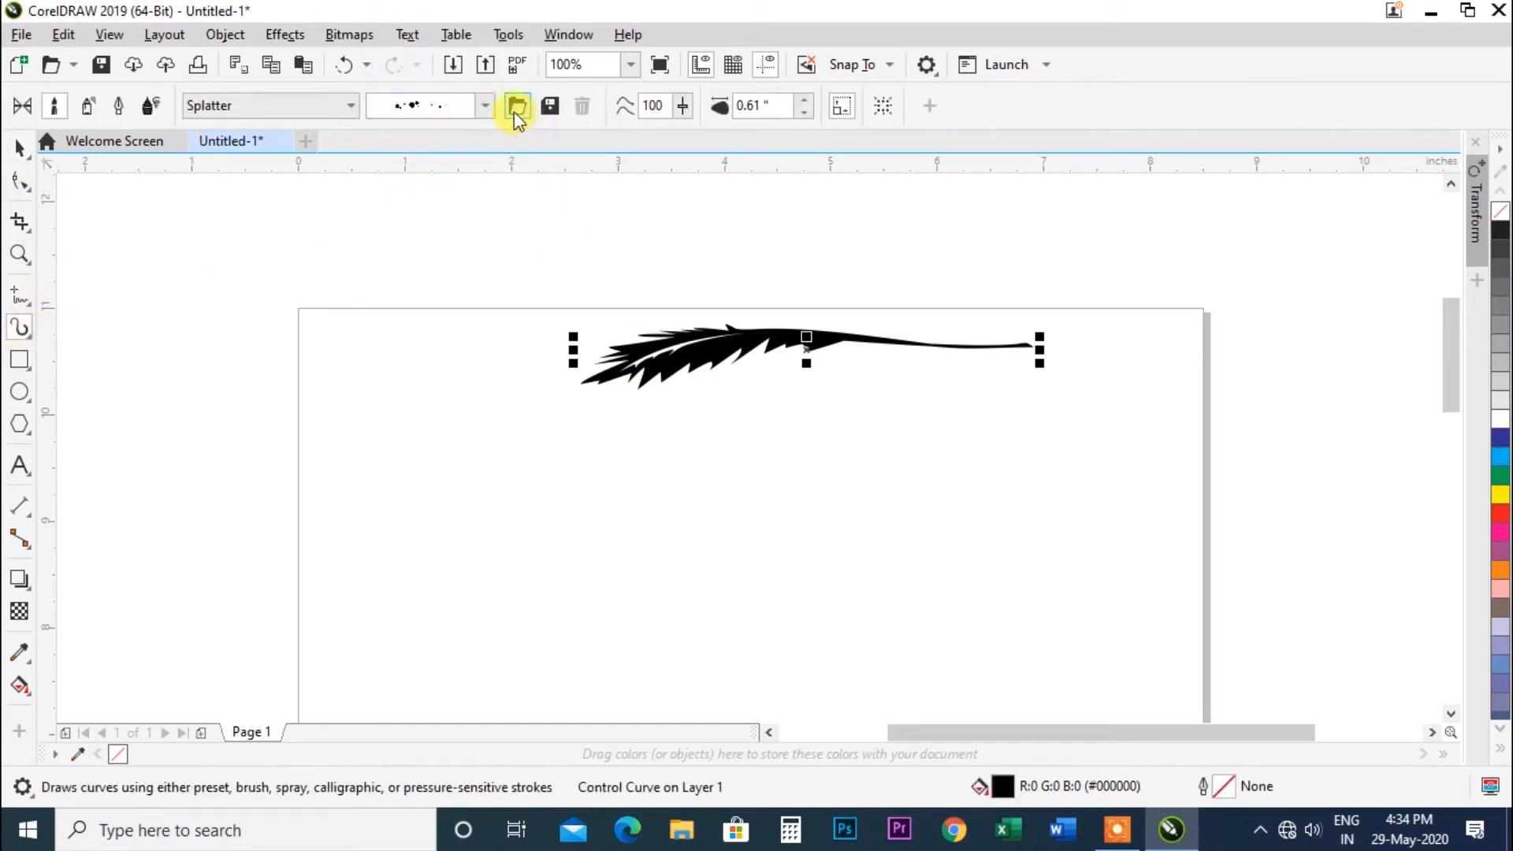
pyautogui.click(804, 100)
pyautogui.click(804, 100)
pyautogui.click(804, 100)
pyautogui.click(804, 101)
pyautogui.click(804, 100)
pyautogui.click(804, 100)
pyautogui.click(804, 100)
pyautogui.click(804, 100)
pyautogui.click(804, 100)
pyautogui.click(804, 100)
pyautogui.click(804, 100)
pyautogui.click(804, 112)
pyautogui.doubleClick(804, 112)
pyautogui.doubleClick(804, 112)
pyautogui.click(804, 112)
pyautogui.doubleClick(804, 112)
pyautogui.doubleClick(804, 112)
pyautogui.click(804, 112)
pyautogui.click(804, 111)
pyautogui.click(804, 112)
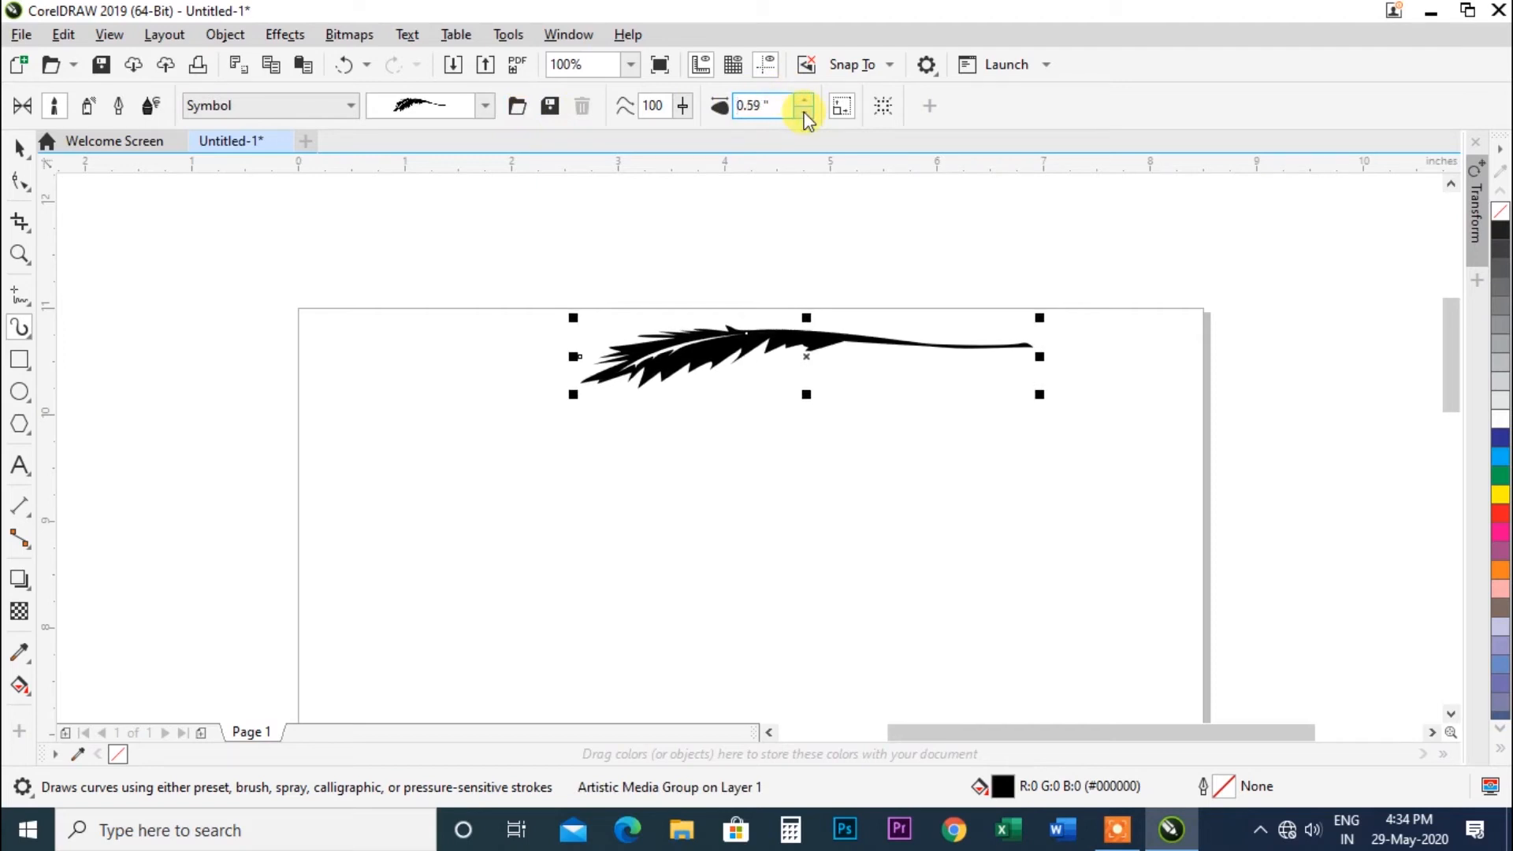
# Switch to Preset mode, draw a short preset stroke about 1.2 inches long below the feather, and set its width to 0.62 inch.
pyautogui.click(26, 111)
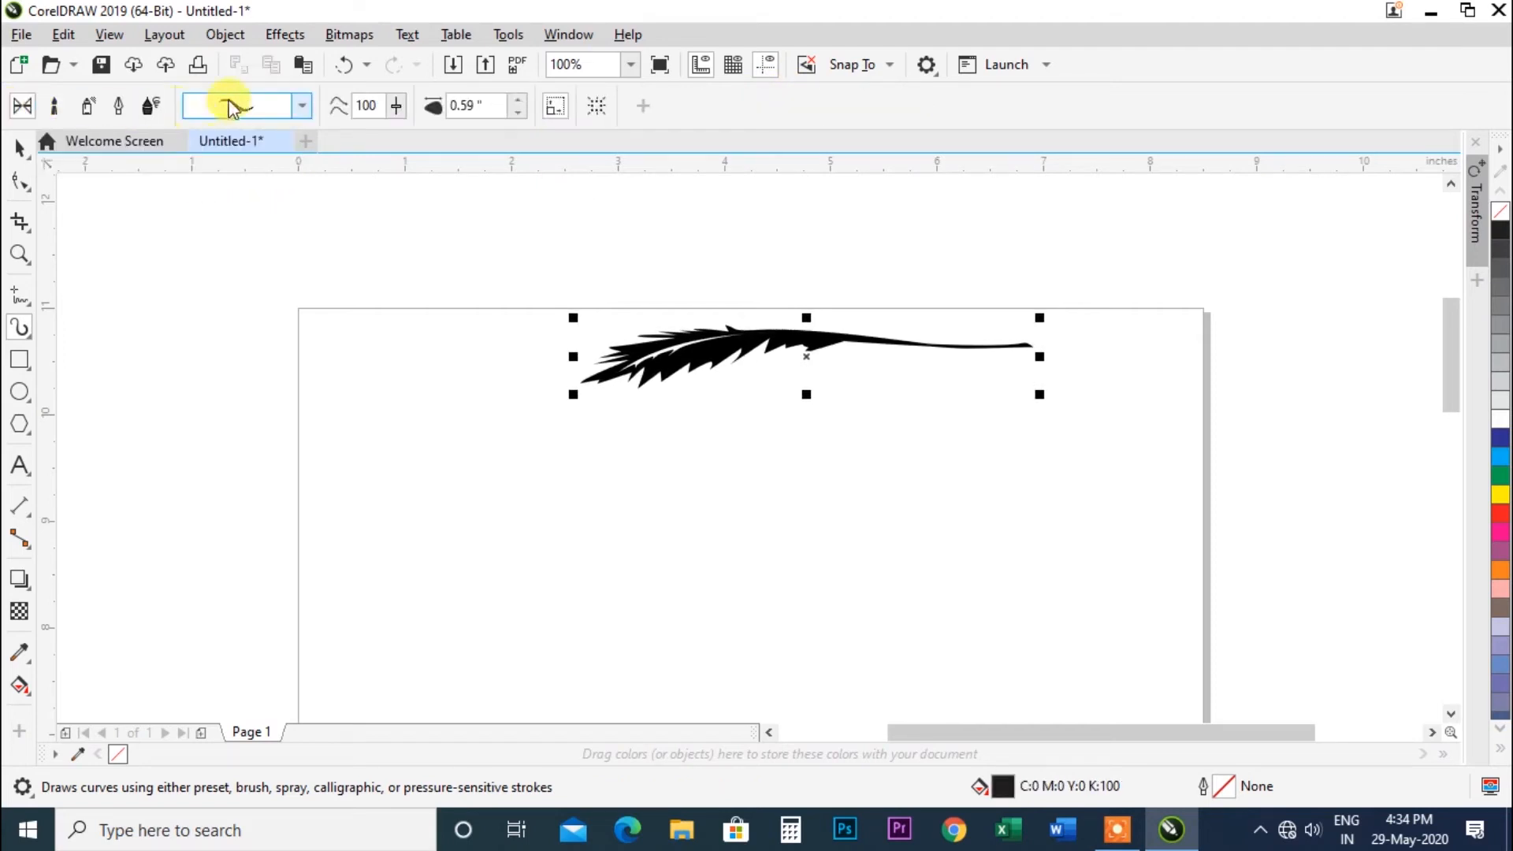
pyautogui.click(302, 106)
pyautogui.click(623, 558)
pyautogui.moveTo(623, 558); pyautogui.dragTo(747, 560)
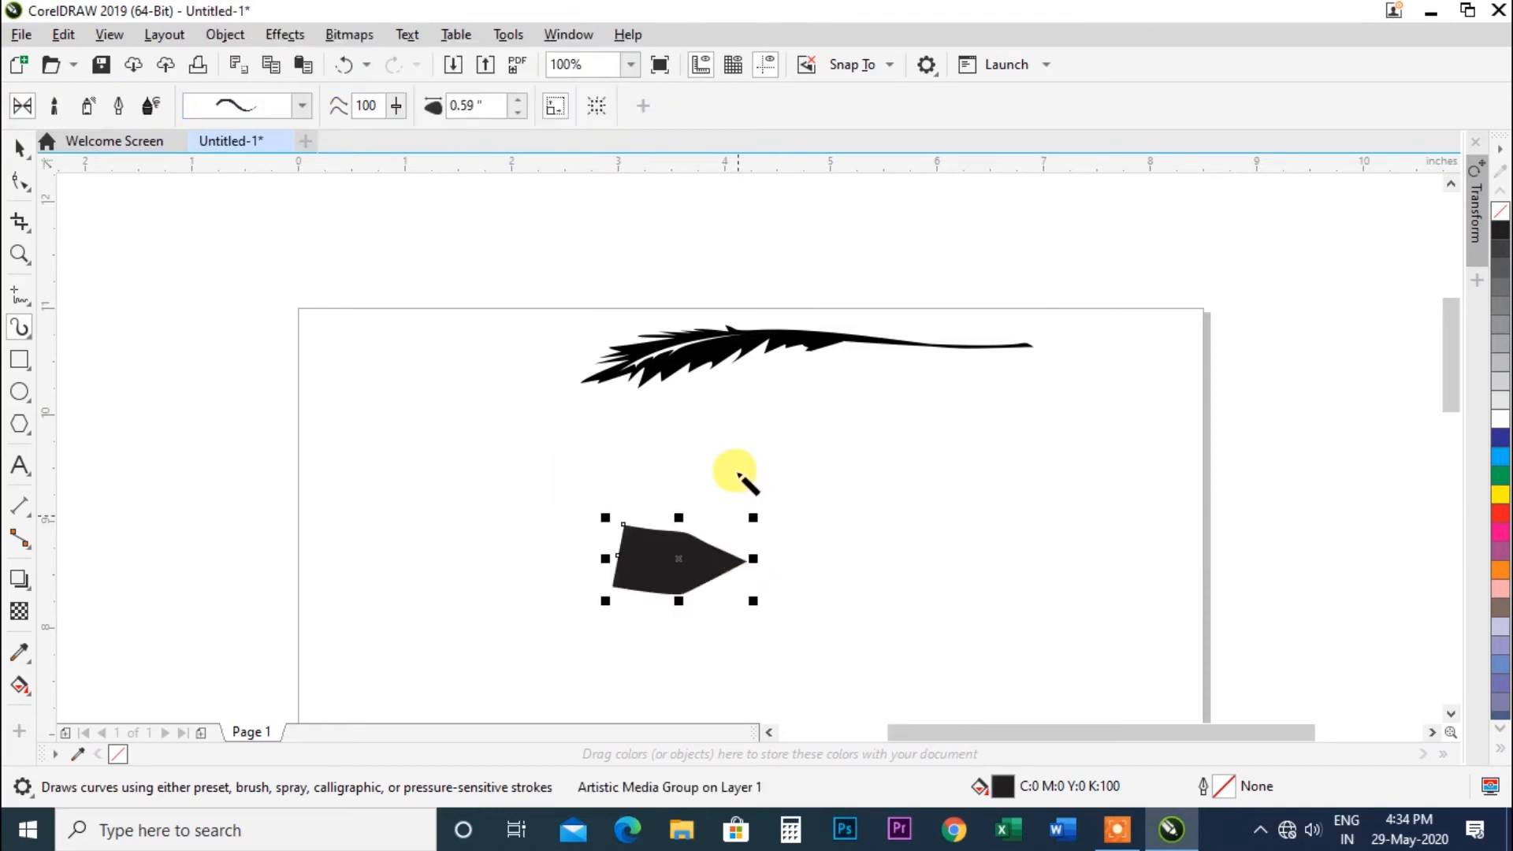
pyautogui.click(520, 111)
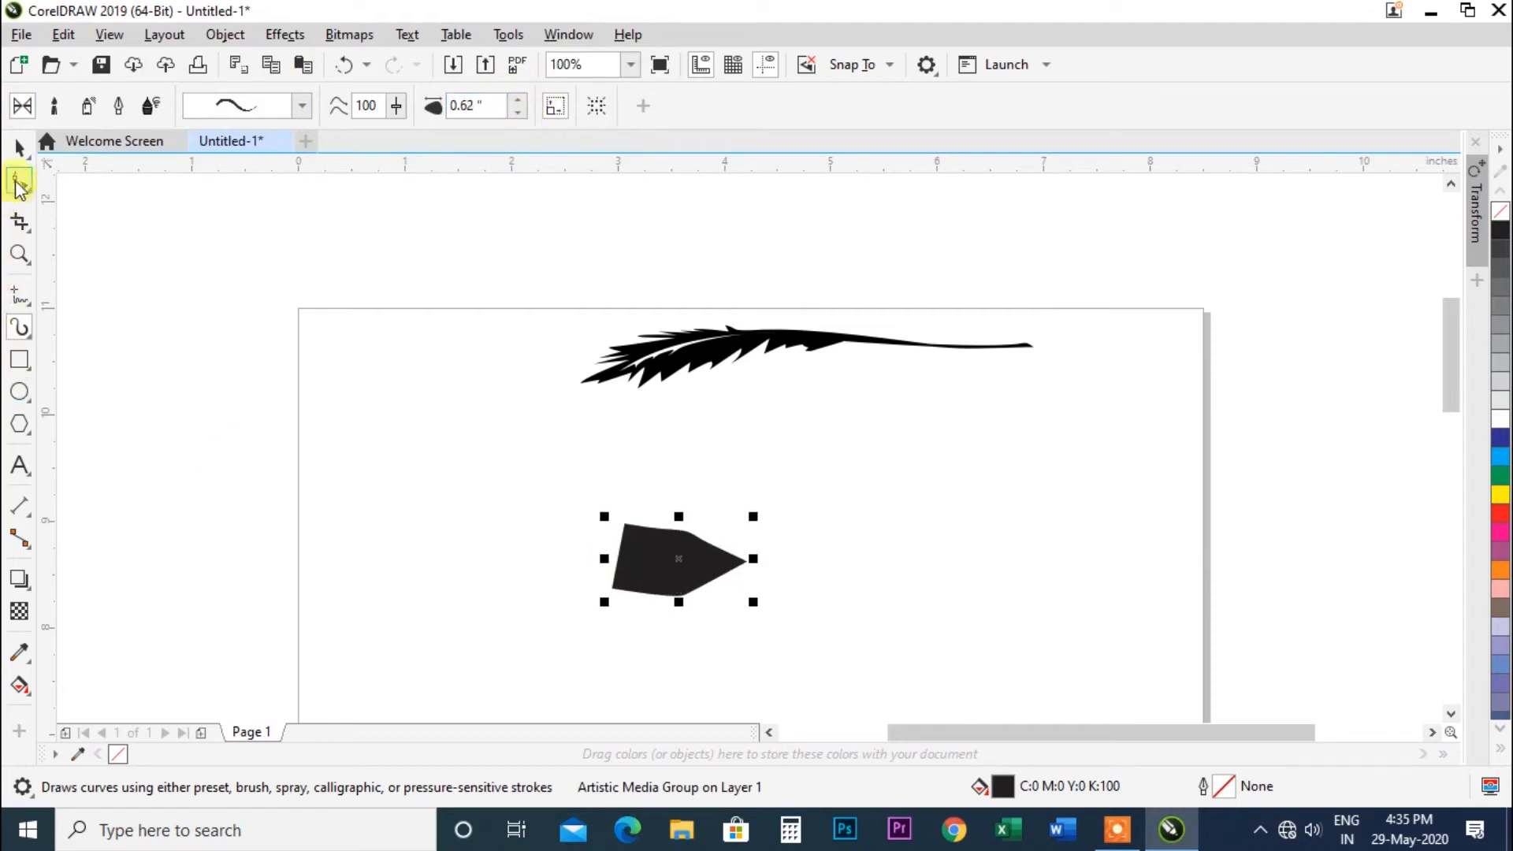
# Delete the preset stroke.
pyautogui.press('space')
pyautogui.click(628, 572)
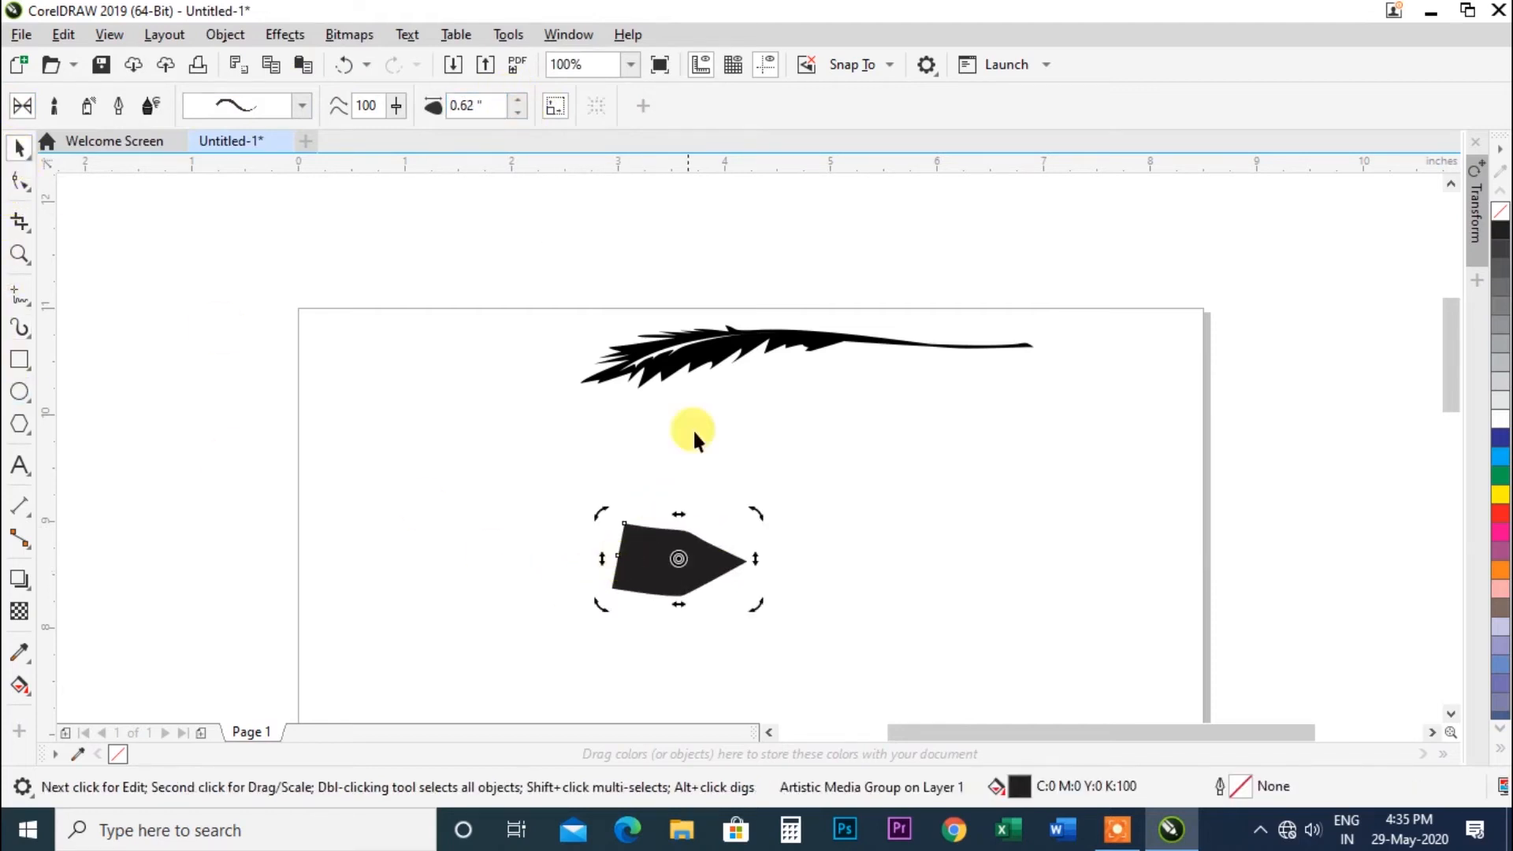
pyautogui.click(683, 552)
pyautogui.press('Delete')
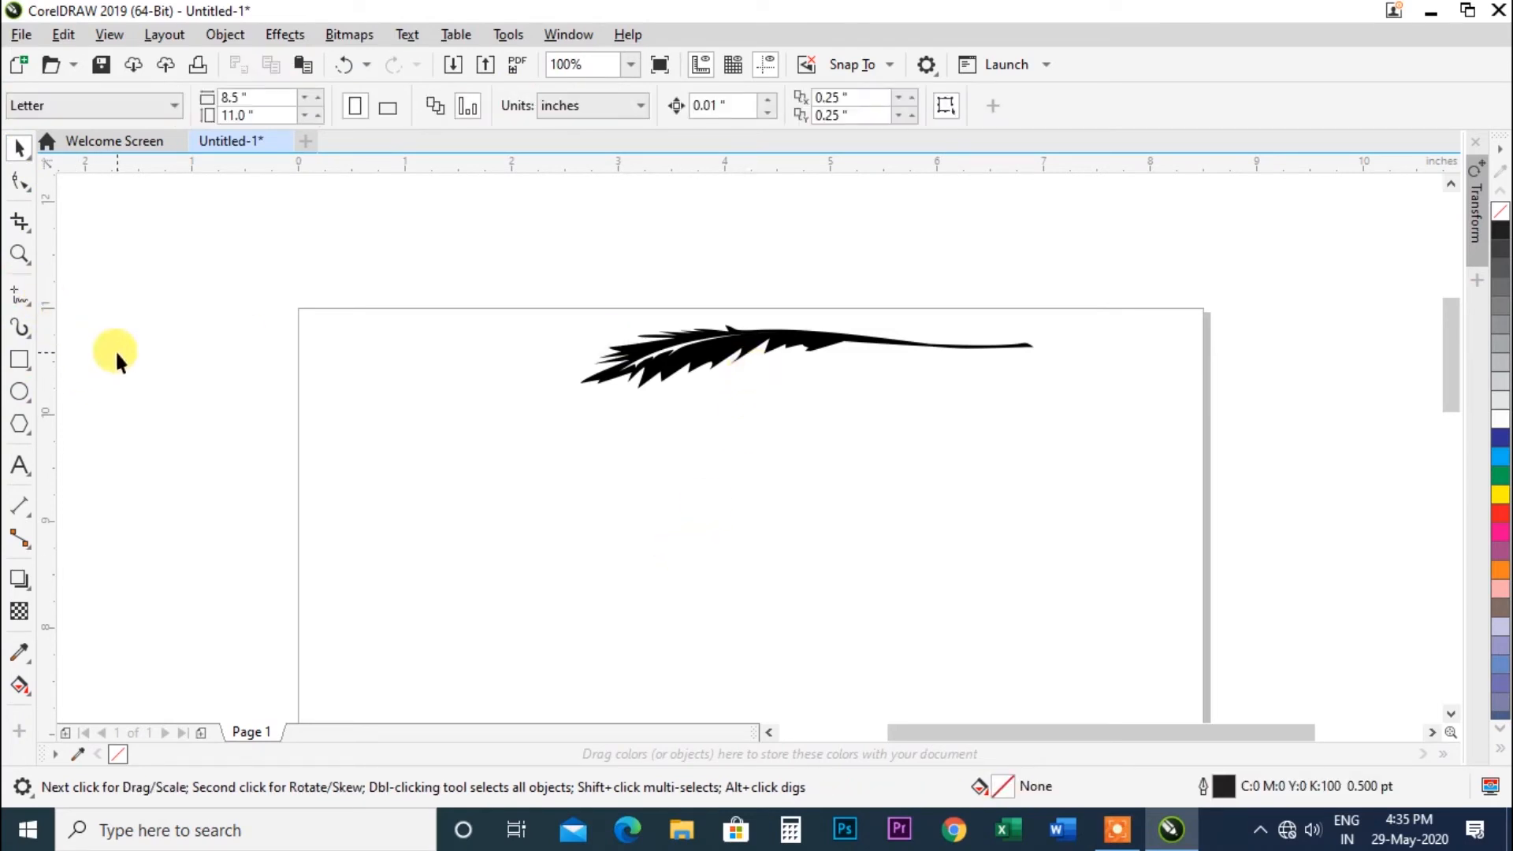
# Select the feather stroke with the Artistic Media tool, switch the brush category to Texture, and apply a texture brush to it.
pyautogui.click(677, 393)
pyautogui.click(23, 330)
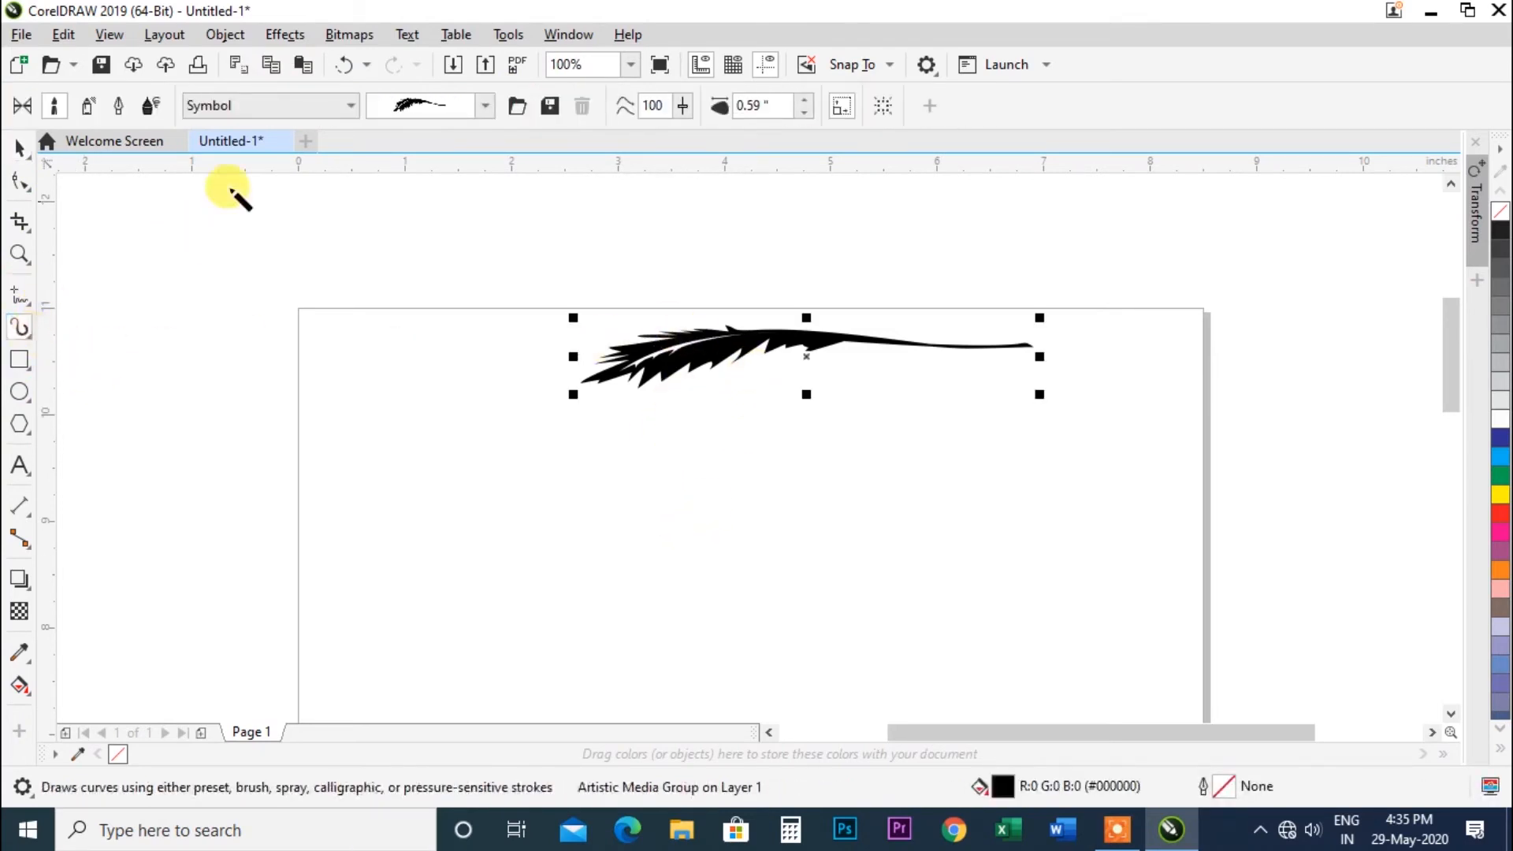
pyautogui.click(353, 105)
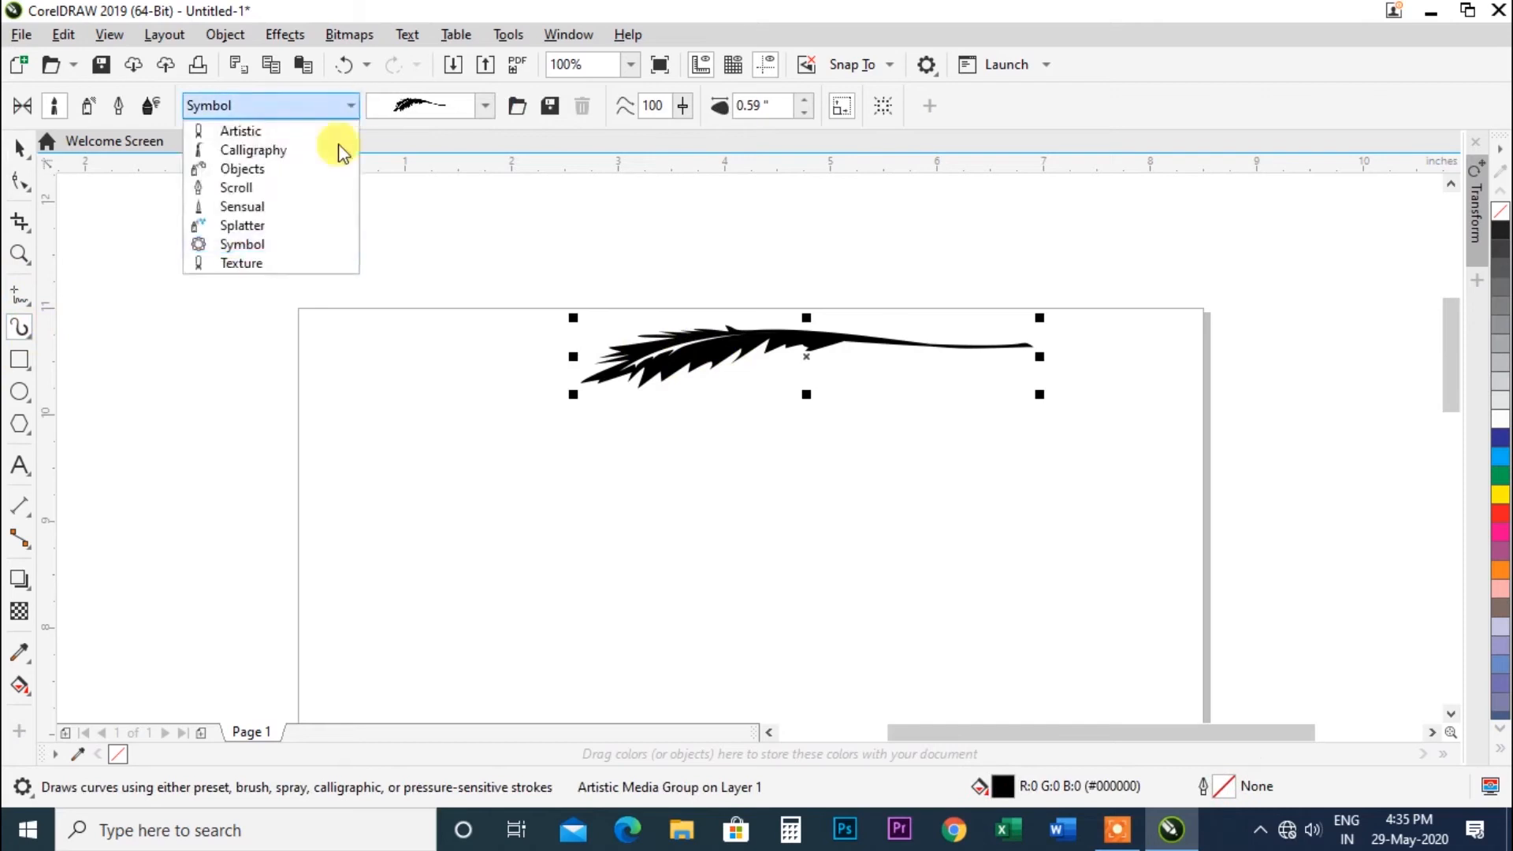
pyautogui.click(267, 266)
pyautogui.click(484, 106)
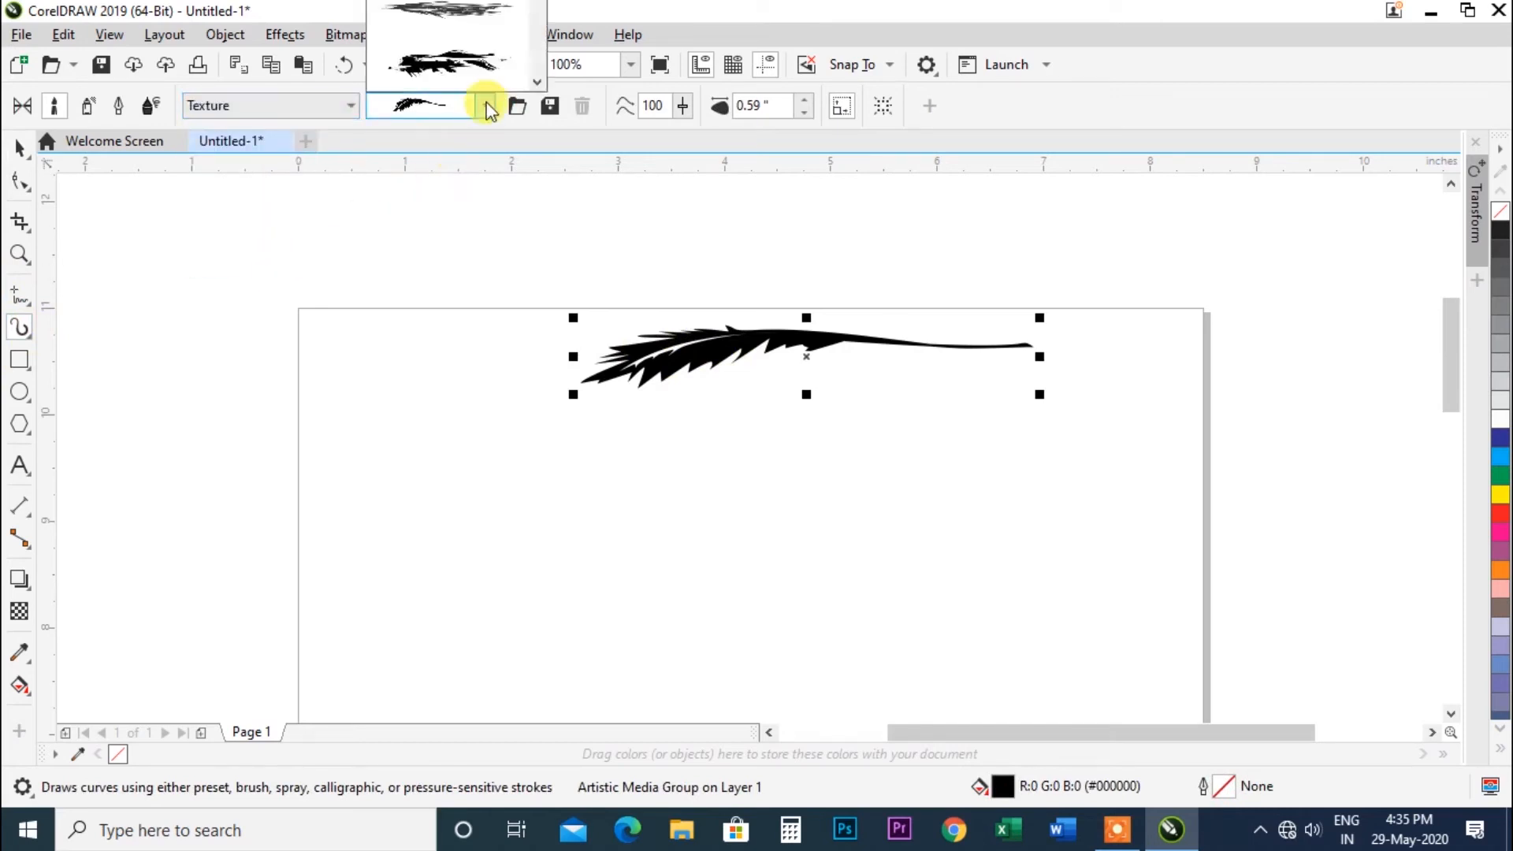
pyautogui.click(480, 56)
# Draw a short texture stroke about 0.75 inch long below the feather and switch it to another texture brush.
pyautogui.moveTo(574, 481); pyautogui.dragTo(653, 487)
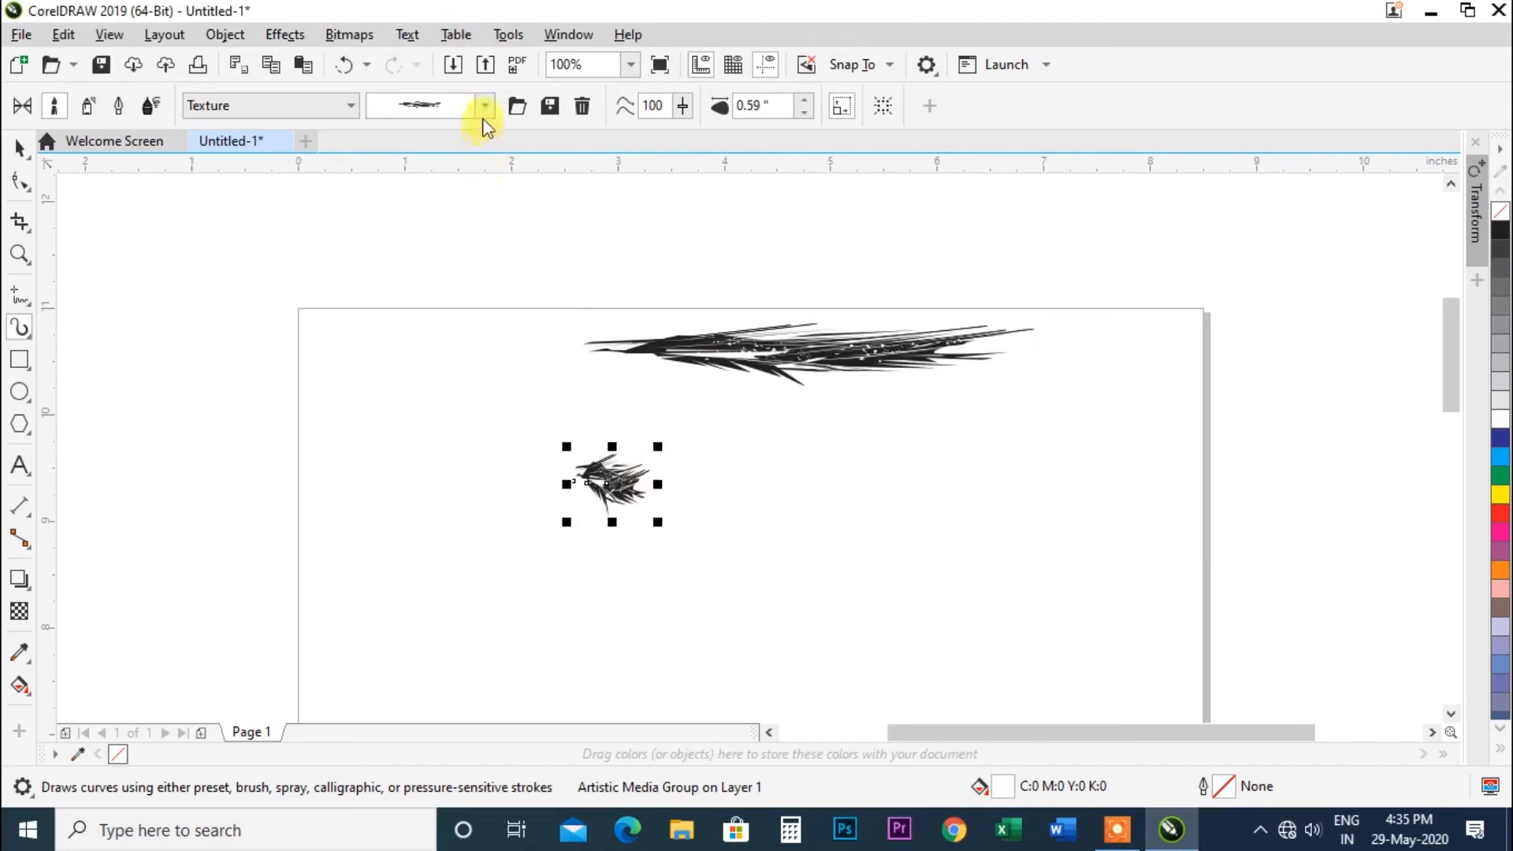
pyautogui.click(486, 107)
pyautogui.click(455, 64)
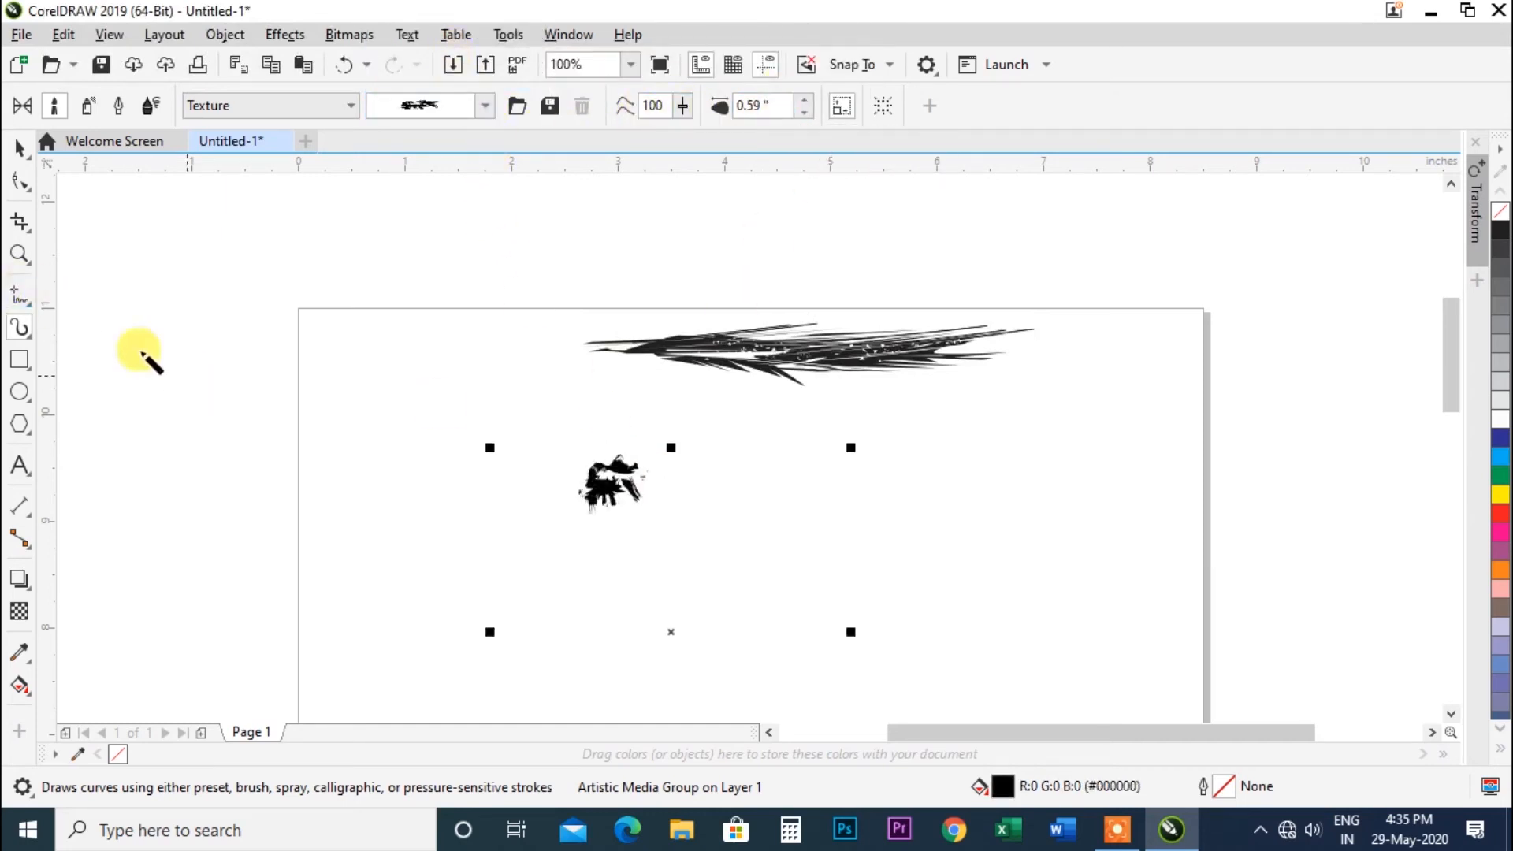
# Delete the short texture stroke with the Pick tool.
pyautogui.click(19, 148)
pyautogui.click(607, 476)
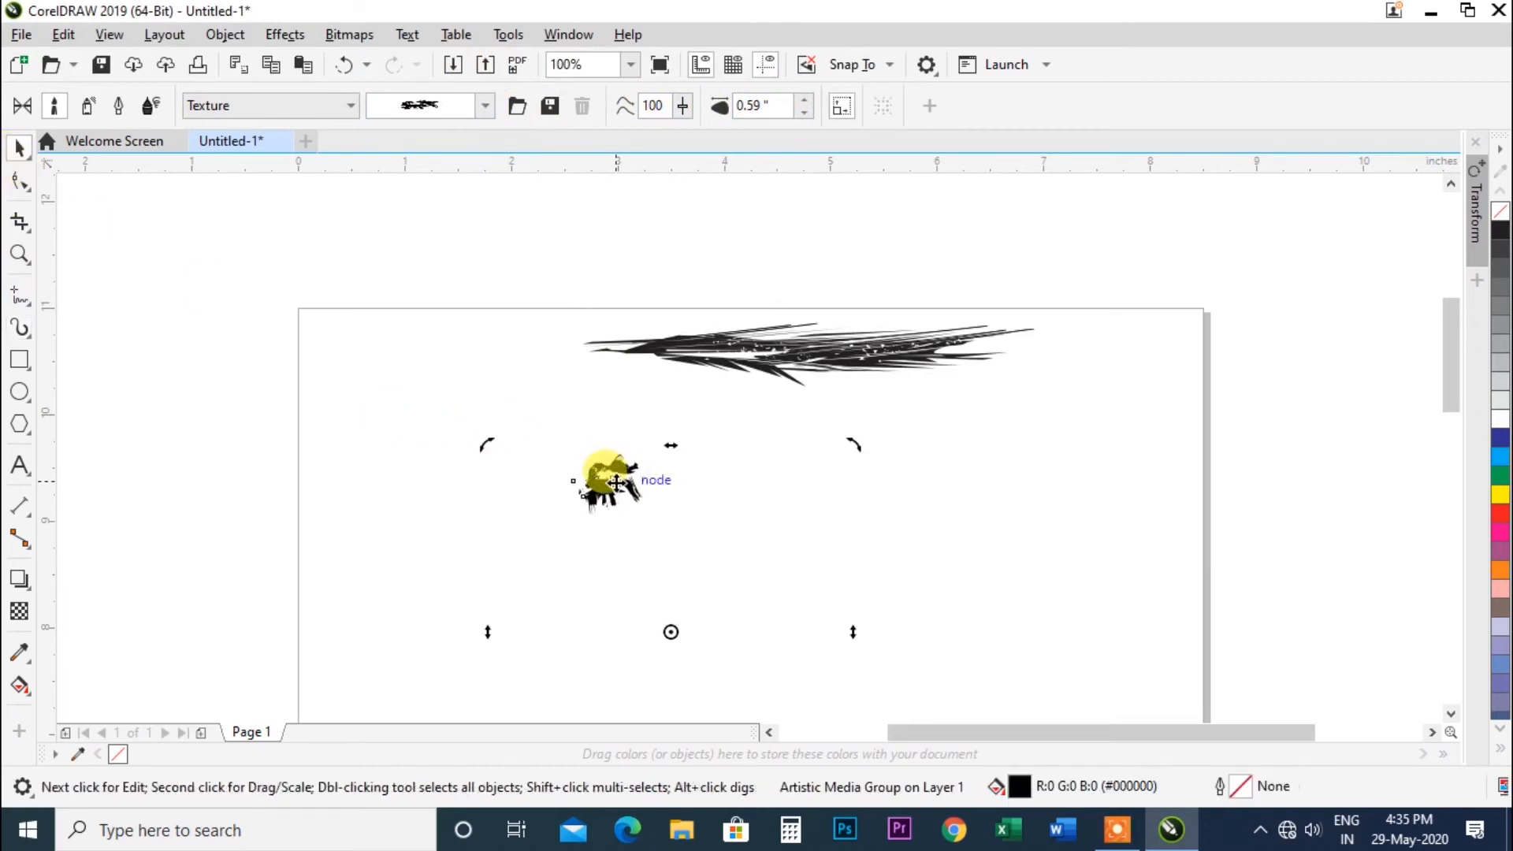
pyautogui.press('Delete')
# Reselect the feather stroke and switch the Artistic Media tool to Sprayer mode.
pyautogui.click(716, 338)
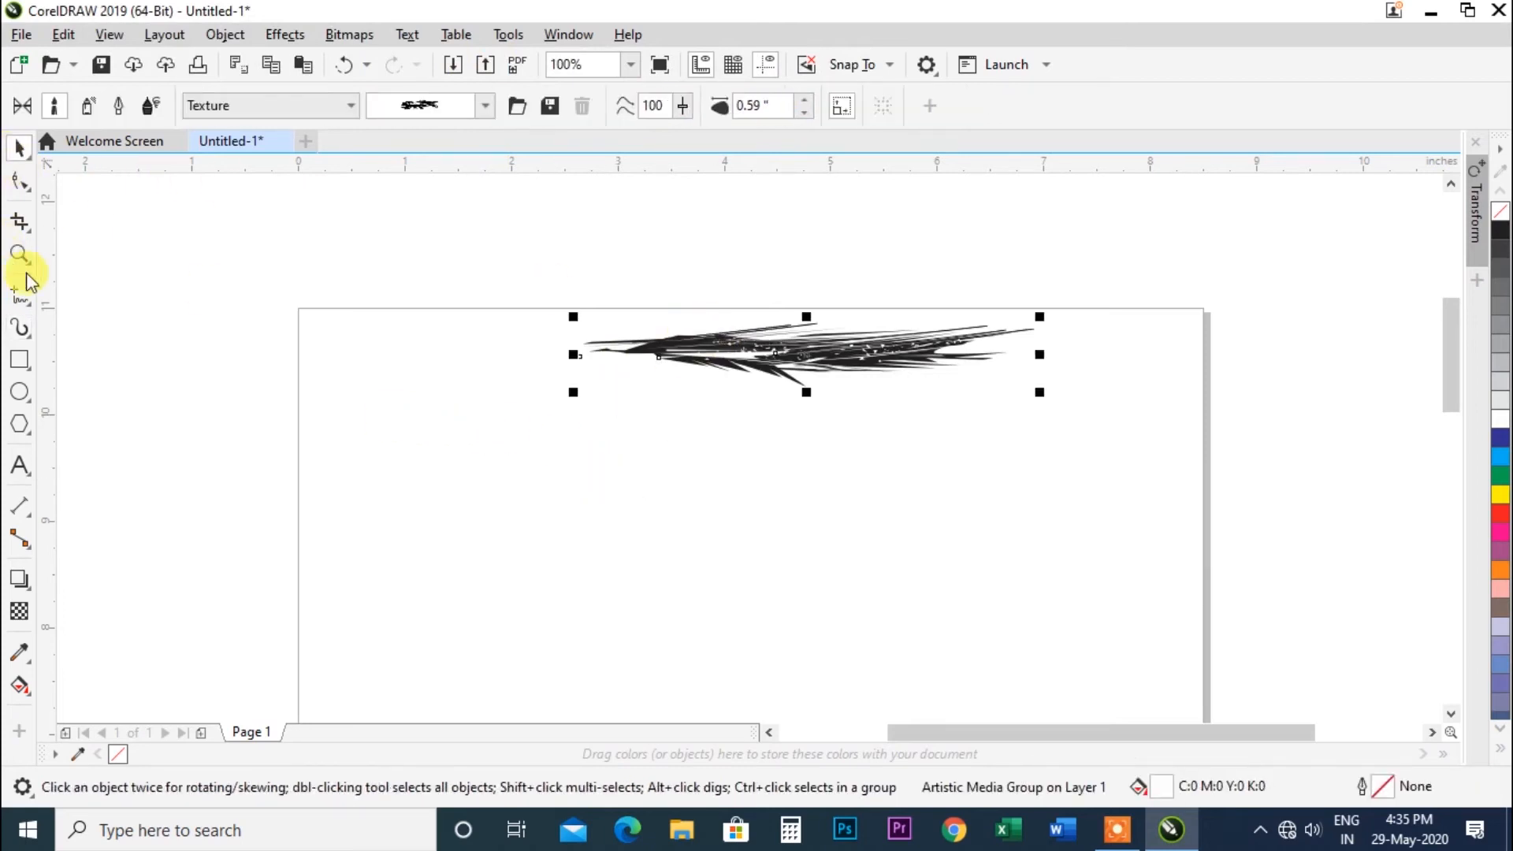
pyautogui.click(22, 328)
pyautogui.click(246, 105)
pyautogui.click(247, 104)
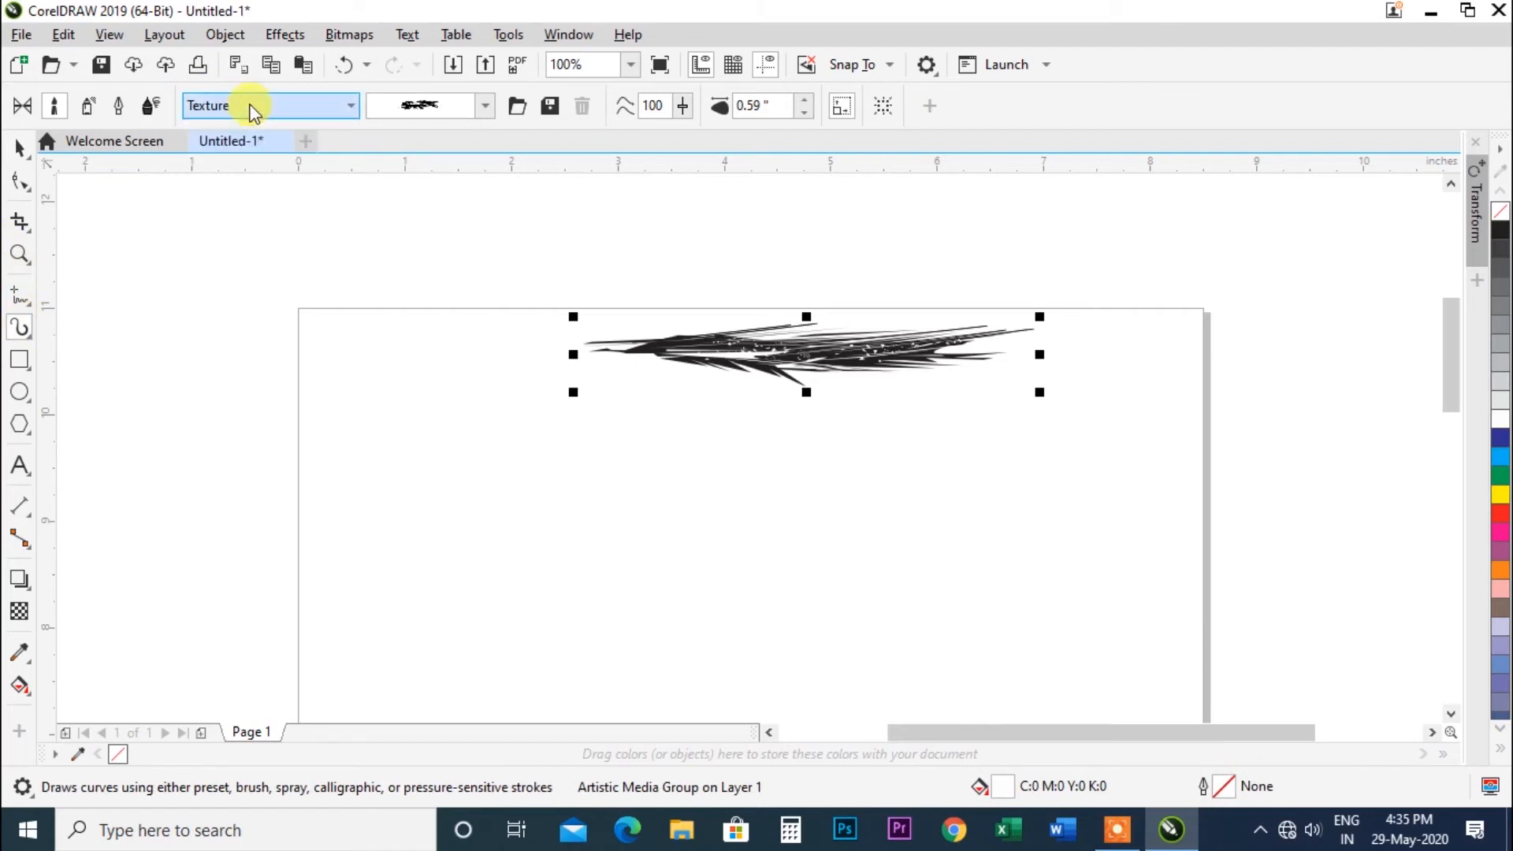
pyautogui.click(90, 105)
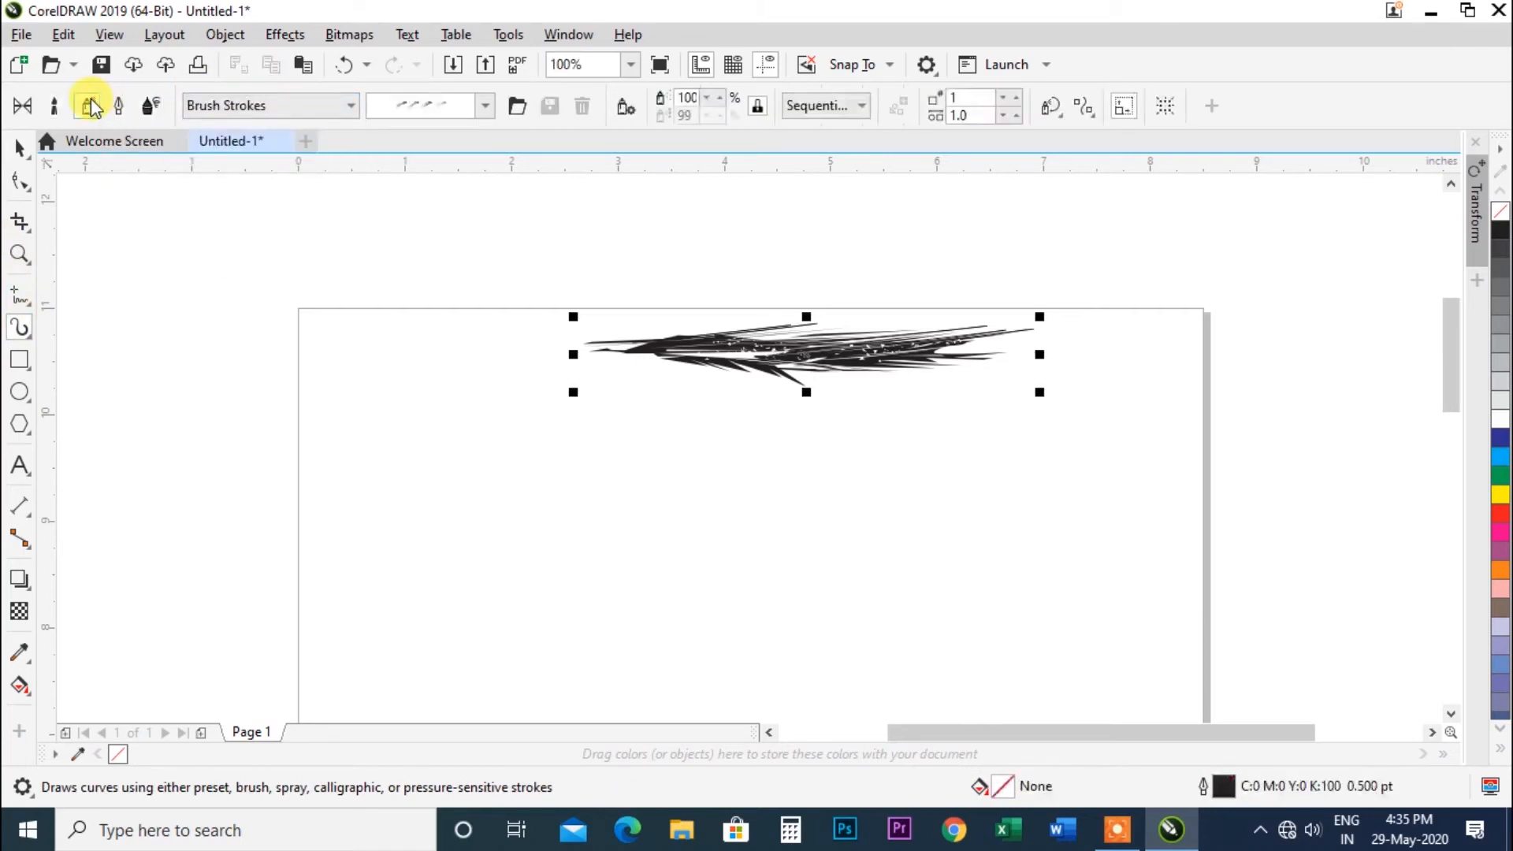
# Choose the Brush Strokes spray category, pick the multicoloured swirl spraylist, and spray a stroke about 2.6 inches long below the feather.
pyautogui.click(285, 102)
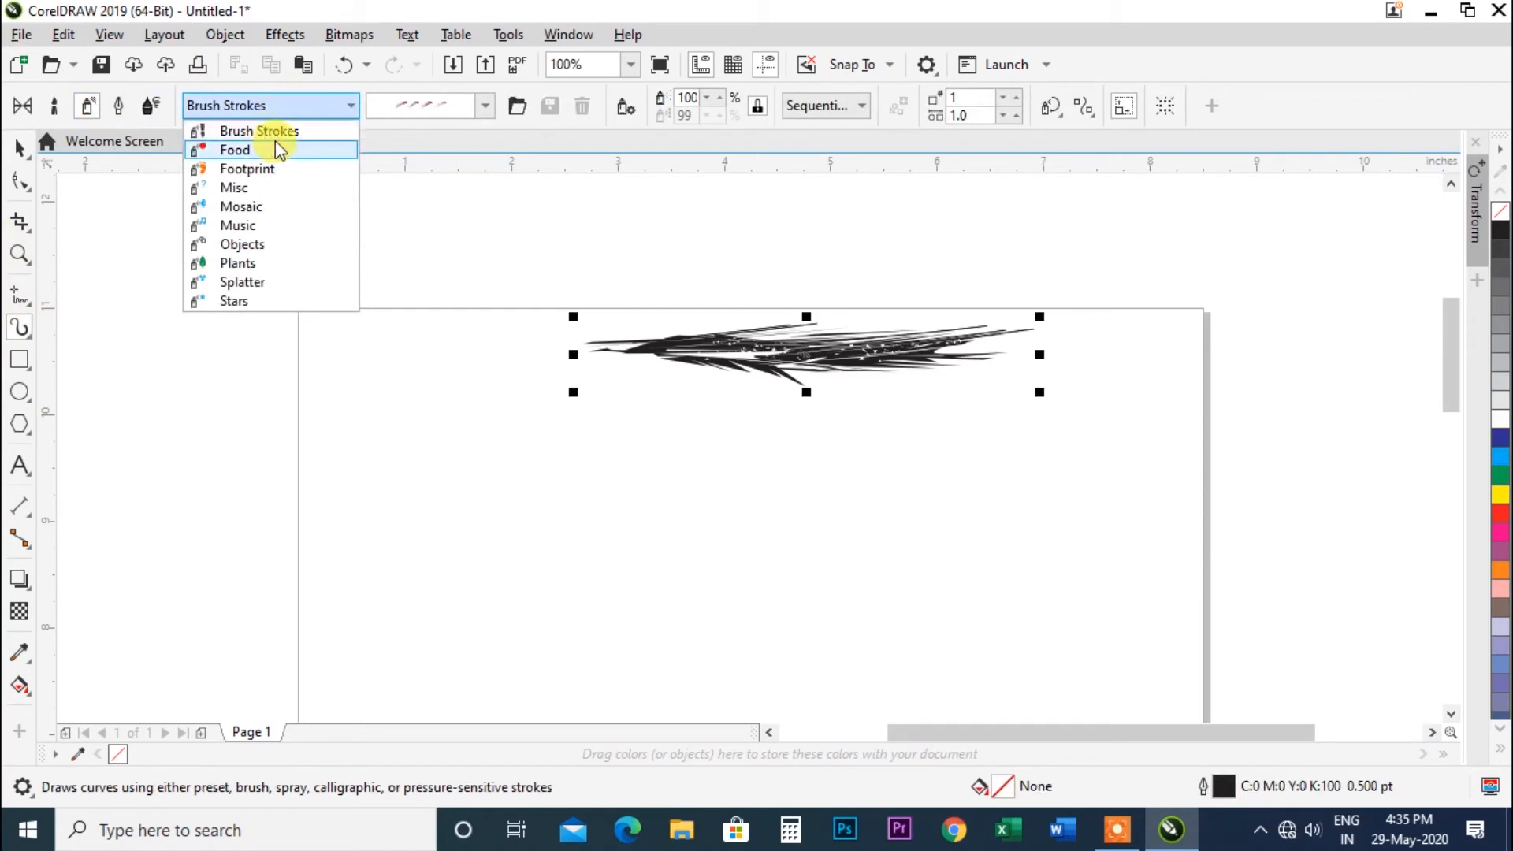
pyautogui.click(276, 134)
pyautogui.click(487, 105)
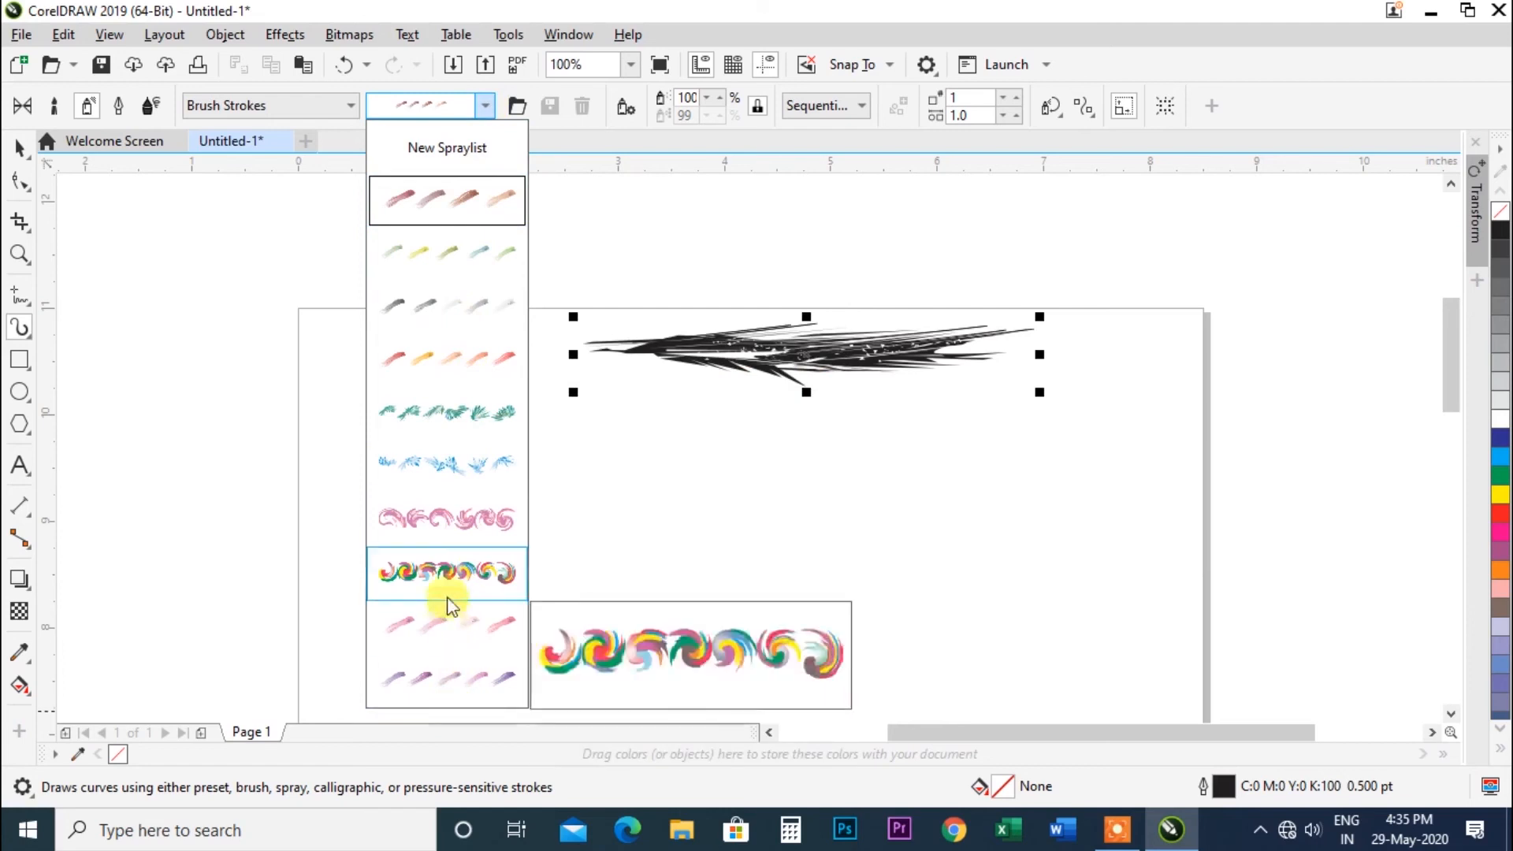
pyautogui.click(440, 572)
pyautogui.moveTo(560, 524); pyautogui.dragTo(835, 544)
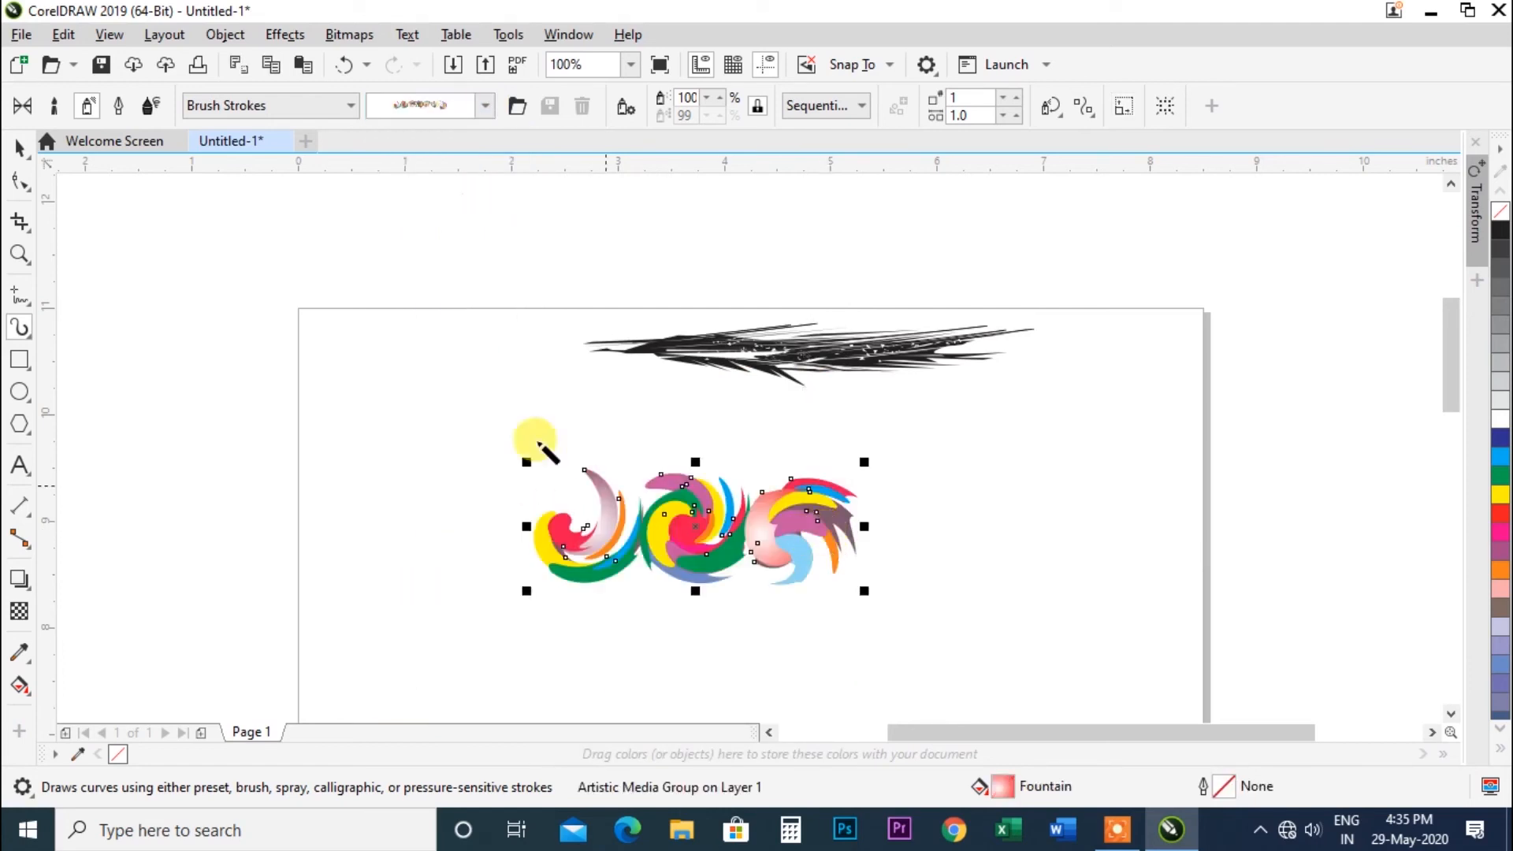
# Change the swirl stroke to the blue feathered spraylist and spray a second stroke about 2.4 inches long to its right.
pyautogui.click(486, 105)
pyautogui.moveTo(480, 559)
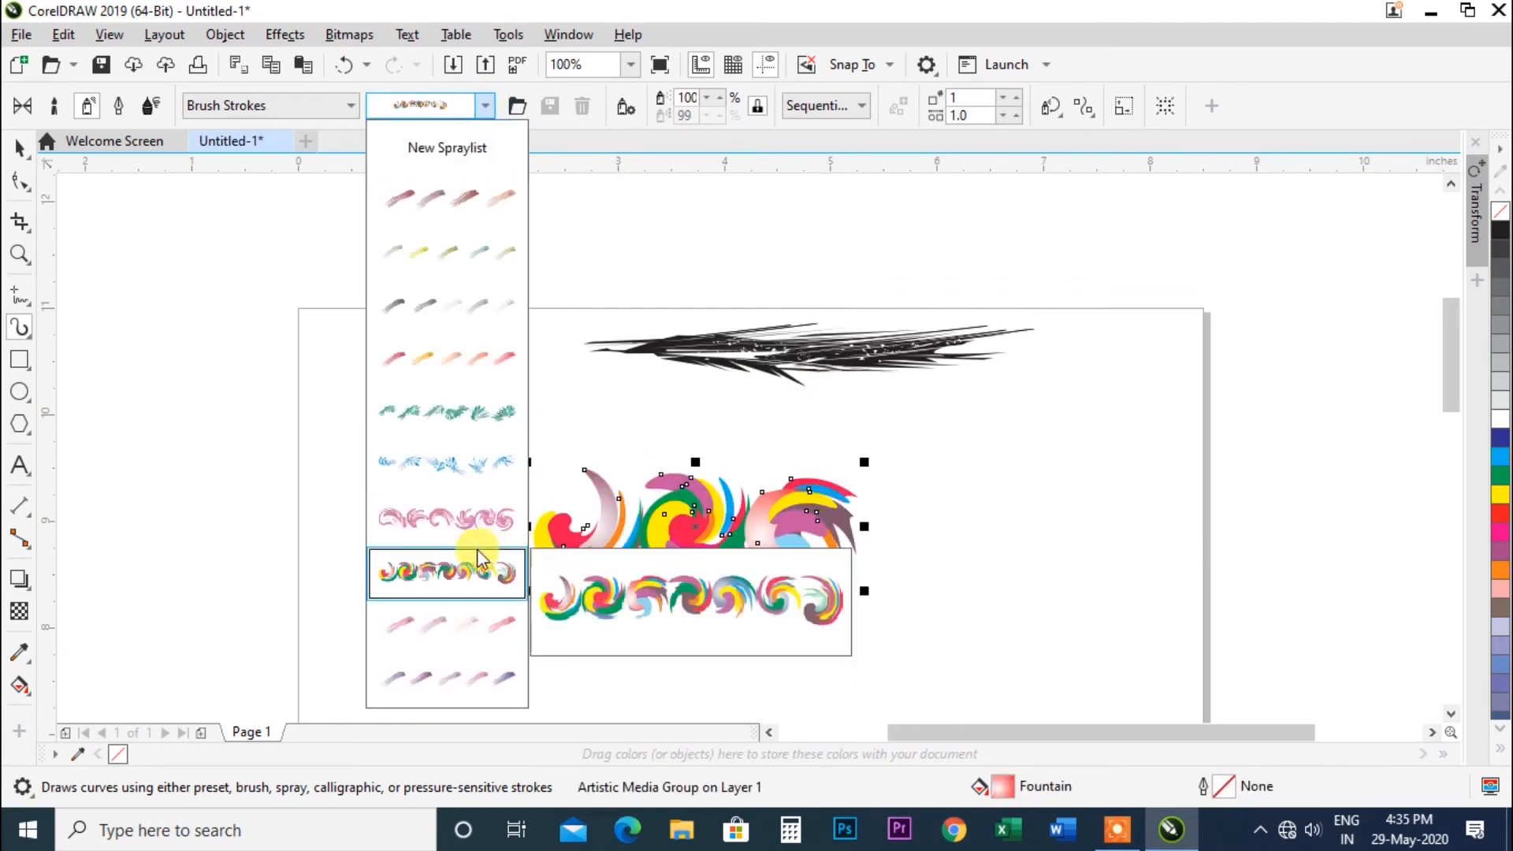
pyautogui.click(462, 473)
pyautogui.moveTo(868, 439); pyautogui.dragTo(1127, 488)
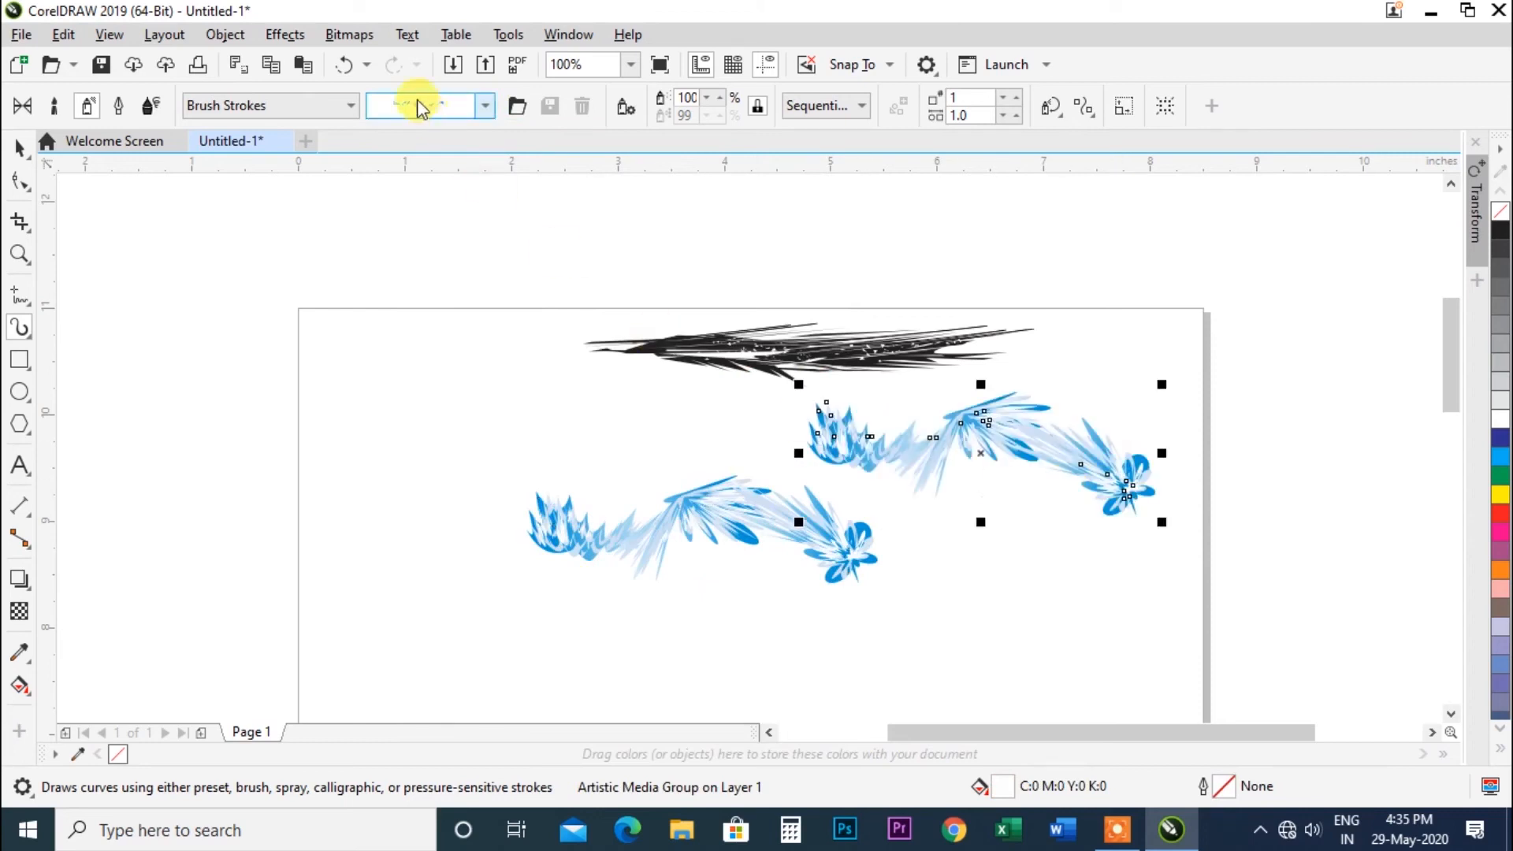
# Apply several Brush Strokes spraylists to the second spray stroke, finishing with the purple strokes.
pyautogui.click(485, 106)
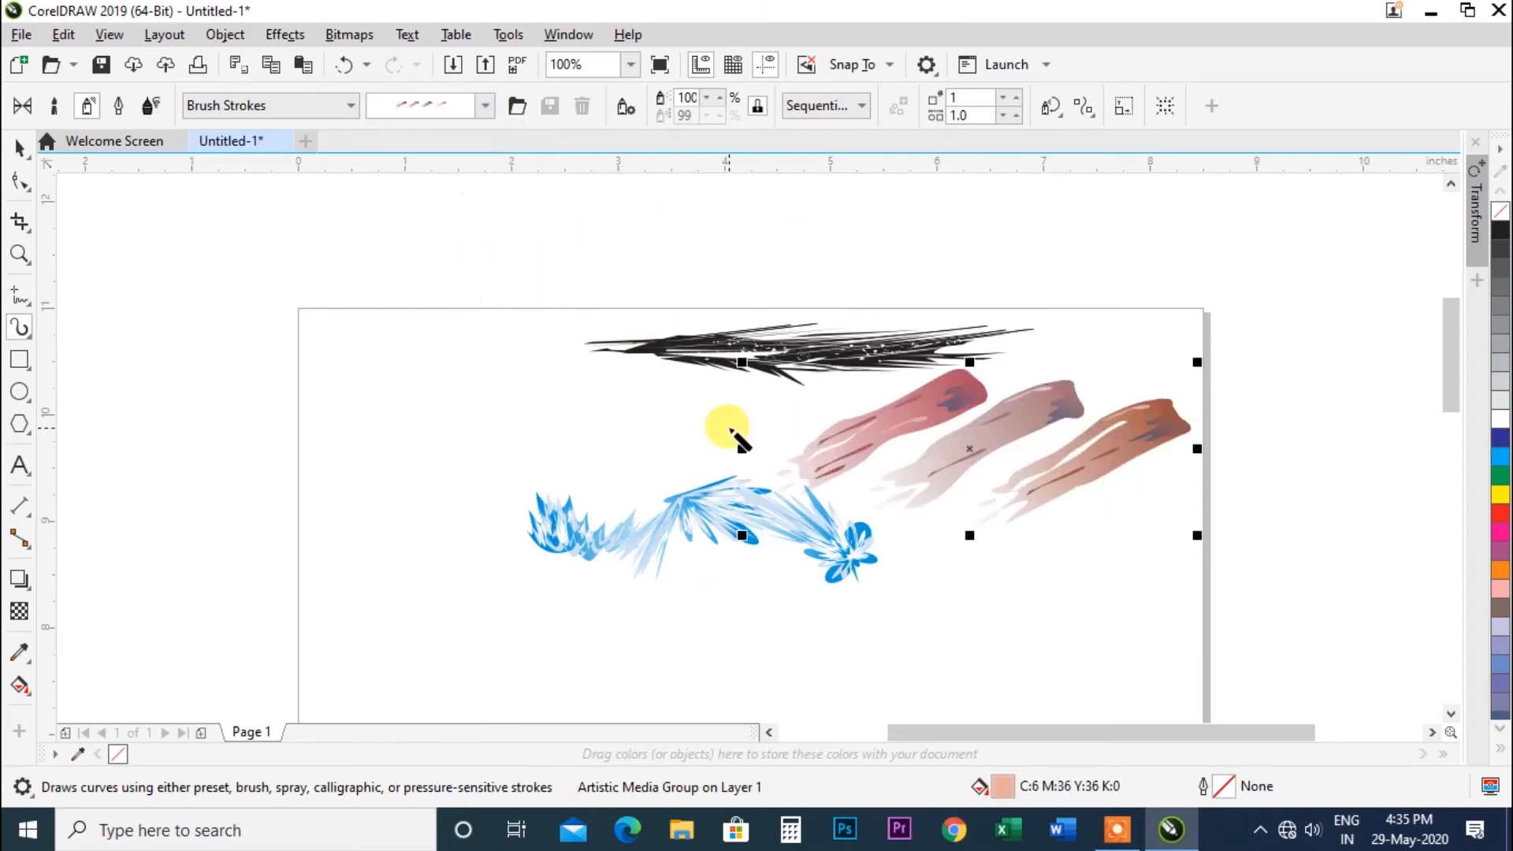
pyautogui.click(479, 106)
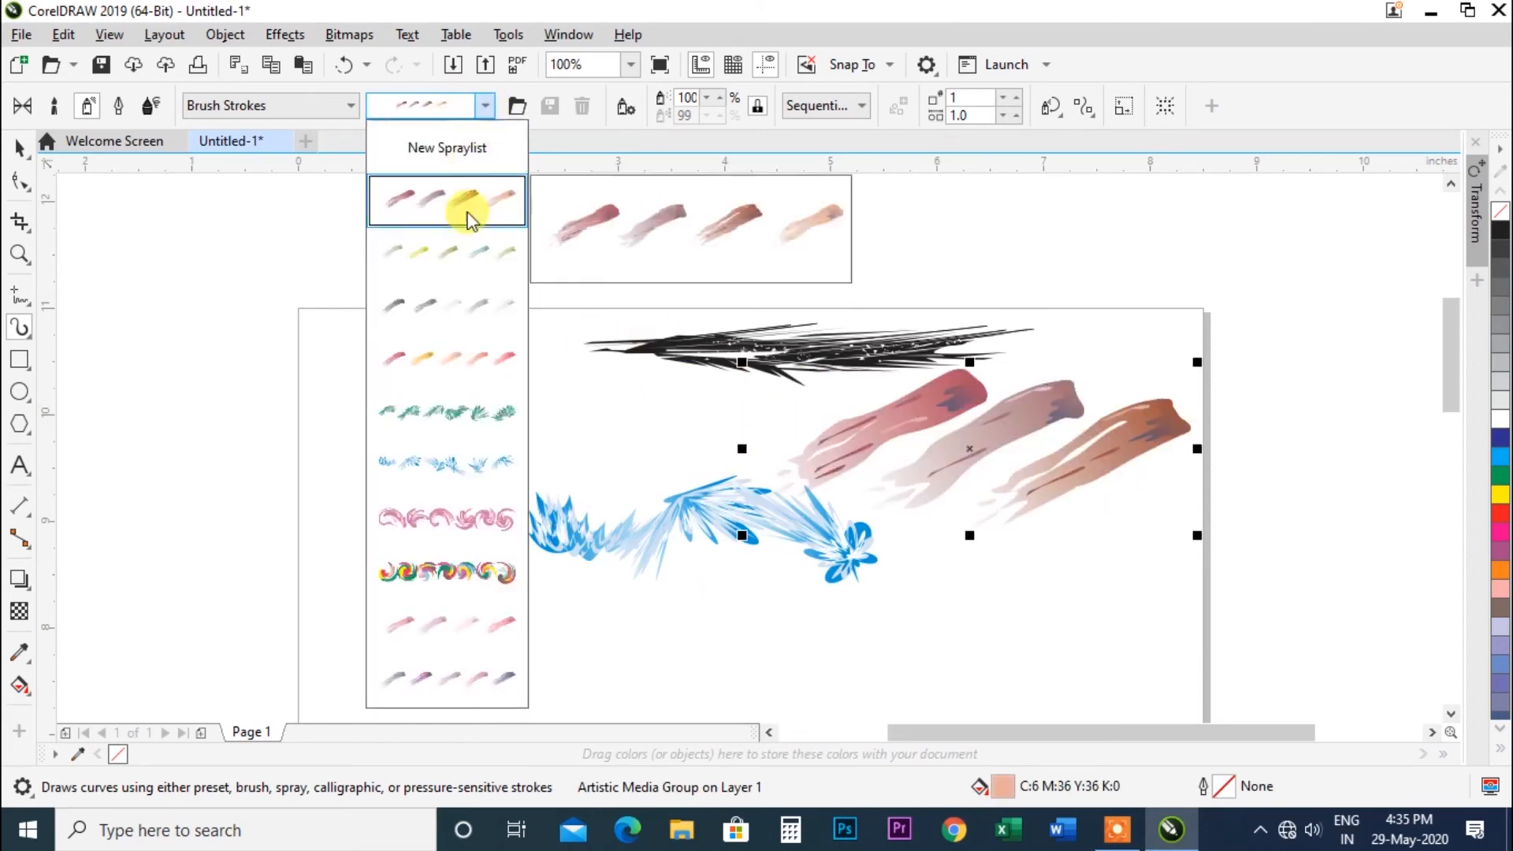
pyautogui.click(428, 412)
pyautogui.click(485, 106)
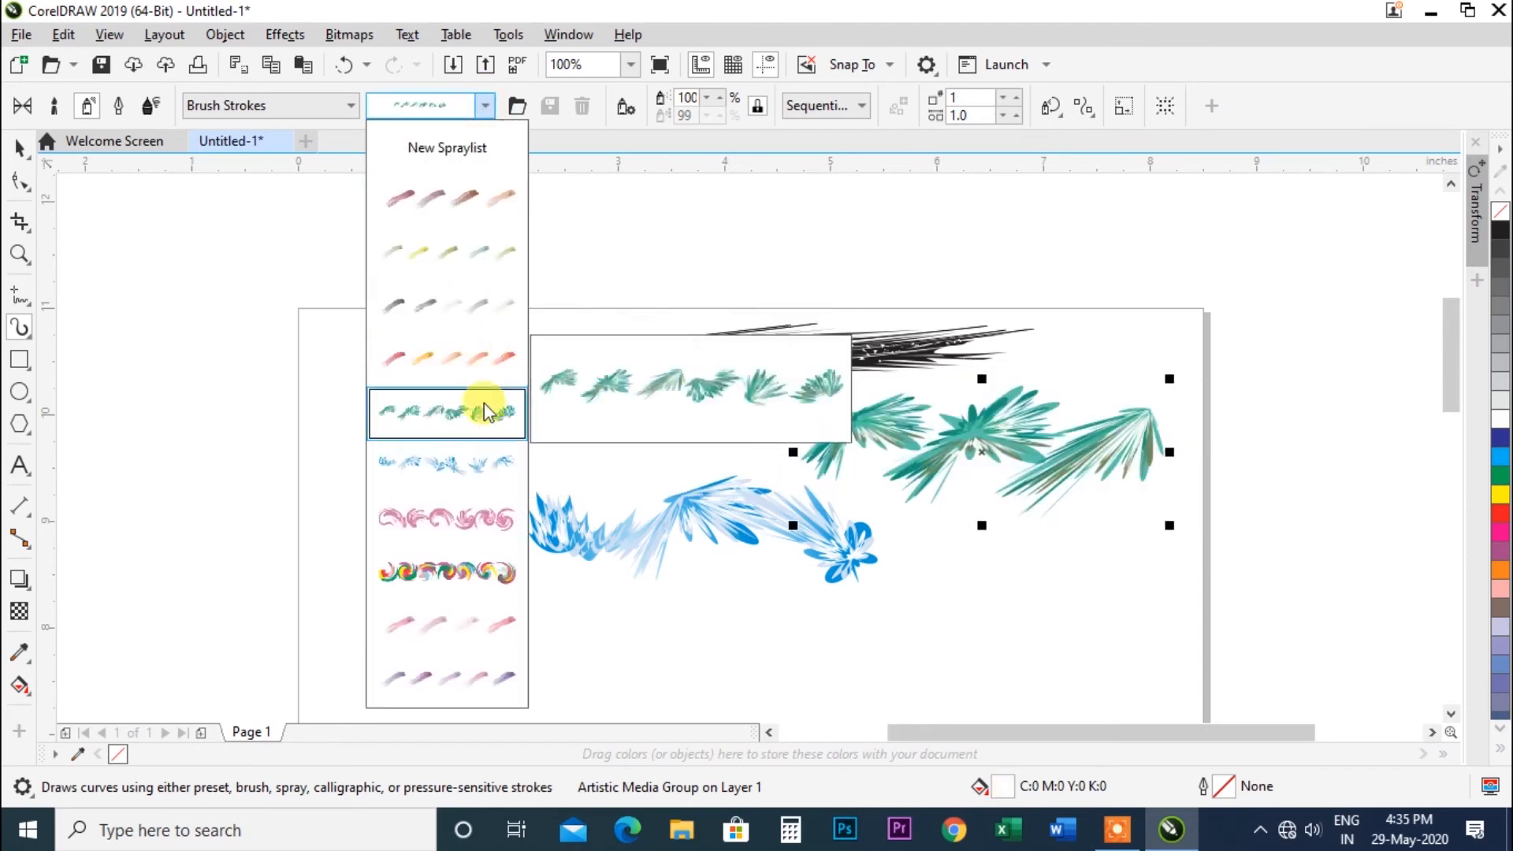
pyautogui.click(448, 675)
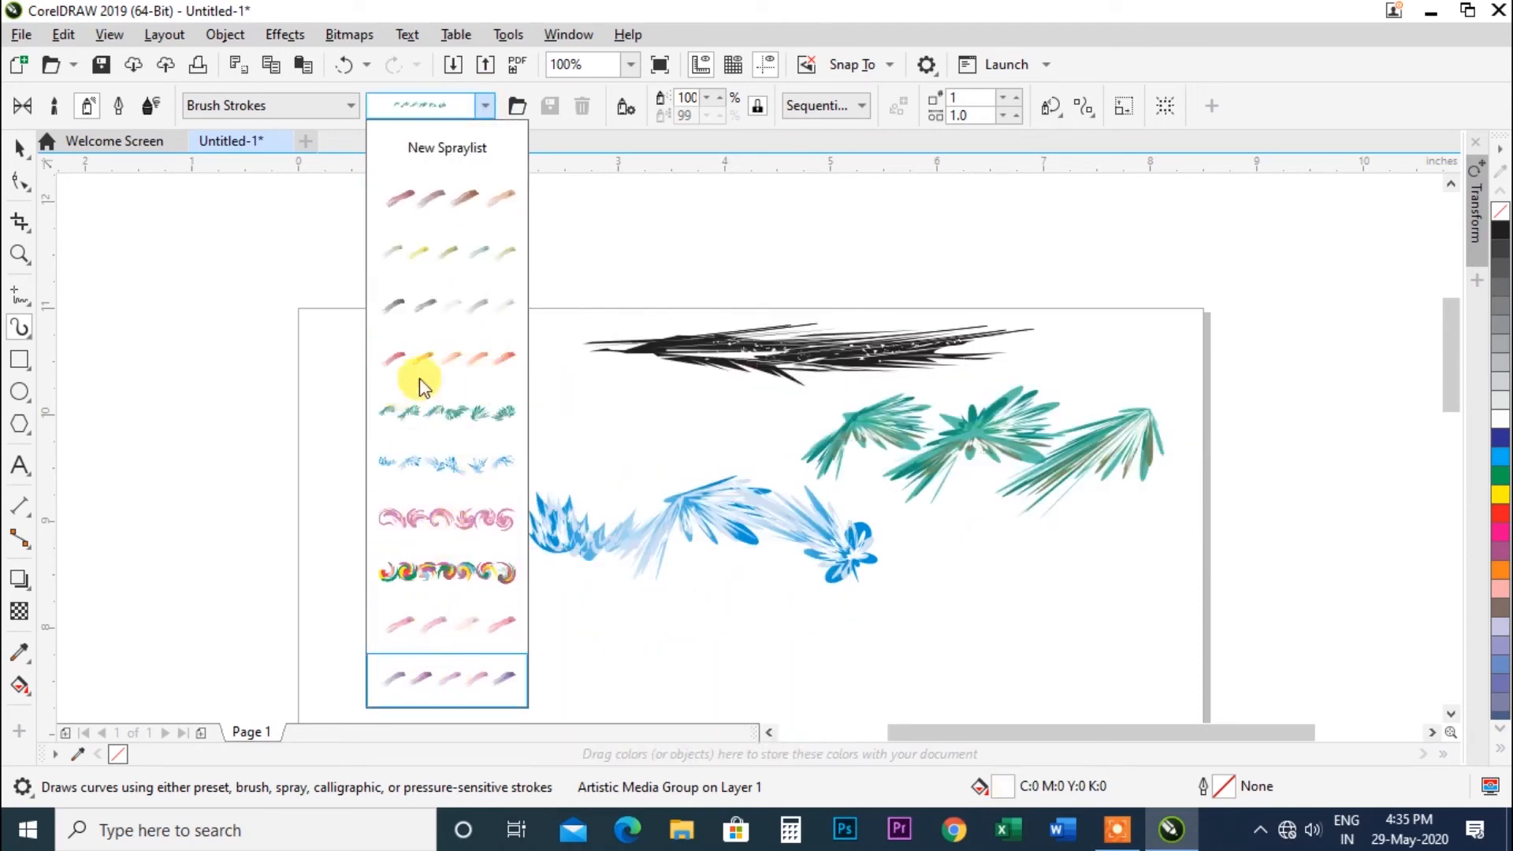
# Switch the spray category to Food and apply the jellybean and then the wrapped candy spraylists to the stroke.
pyautogui.click(351, 105)
pyautogui.click(307, 149)
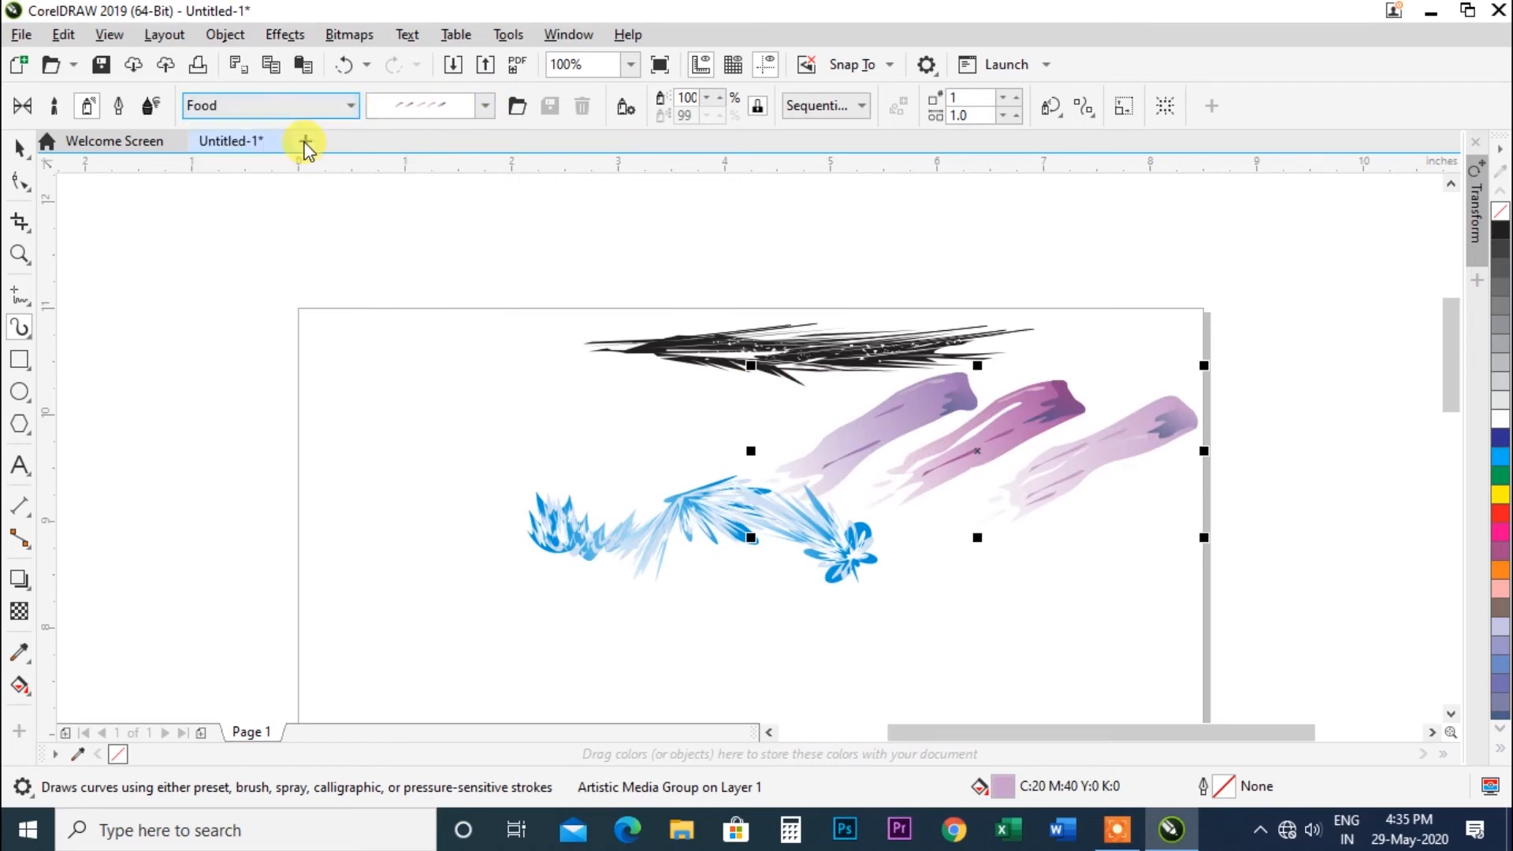
pyautogui.click(486, 106)
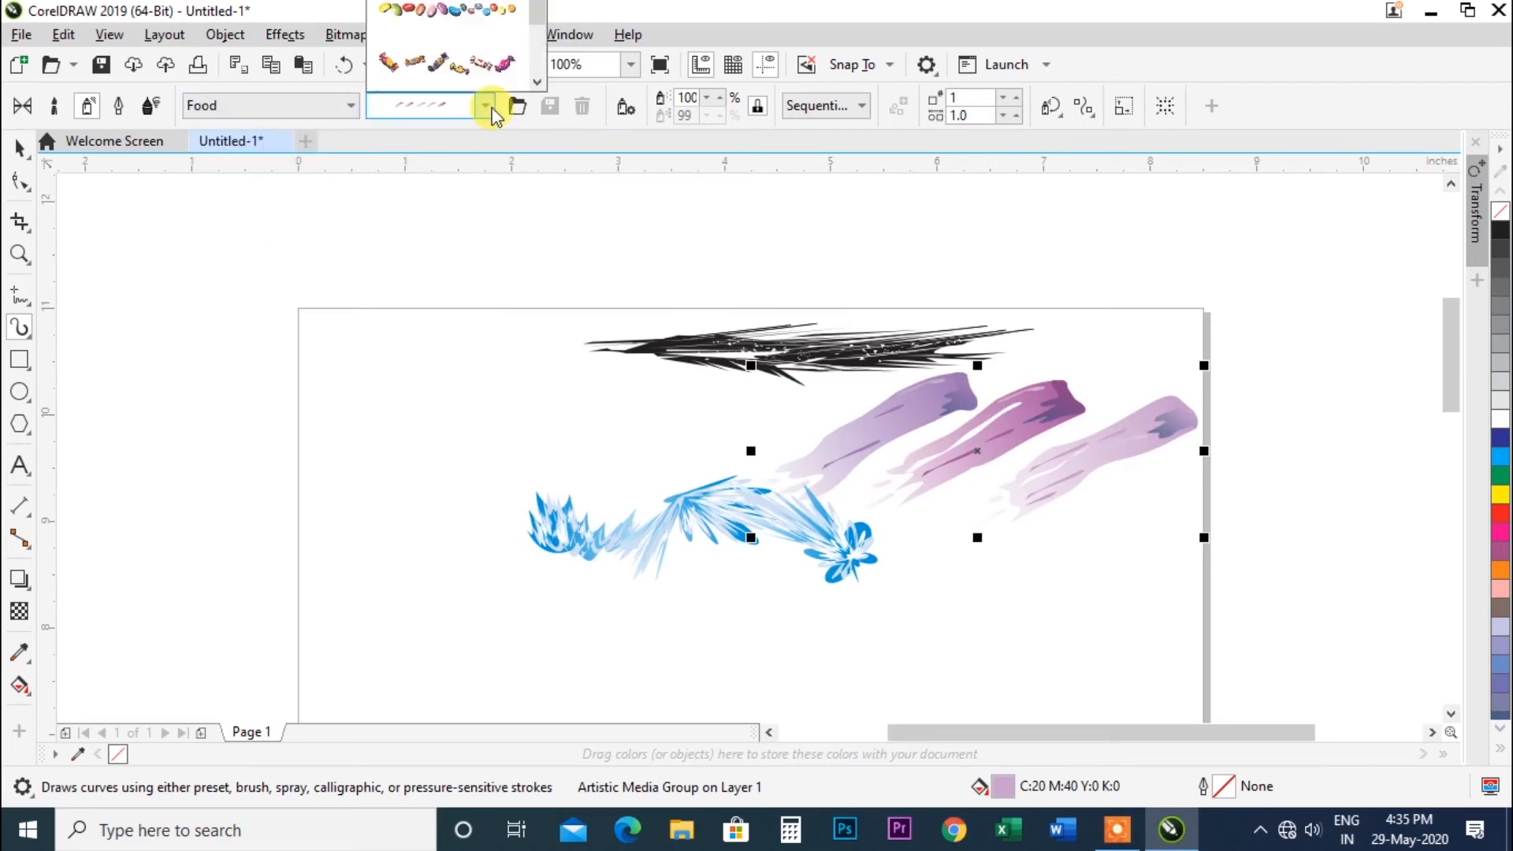
pyautogui.click(481, 24)
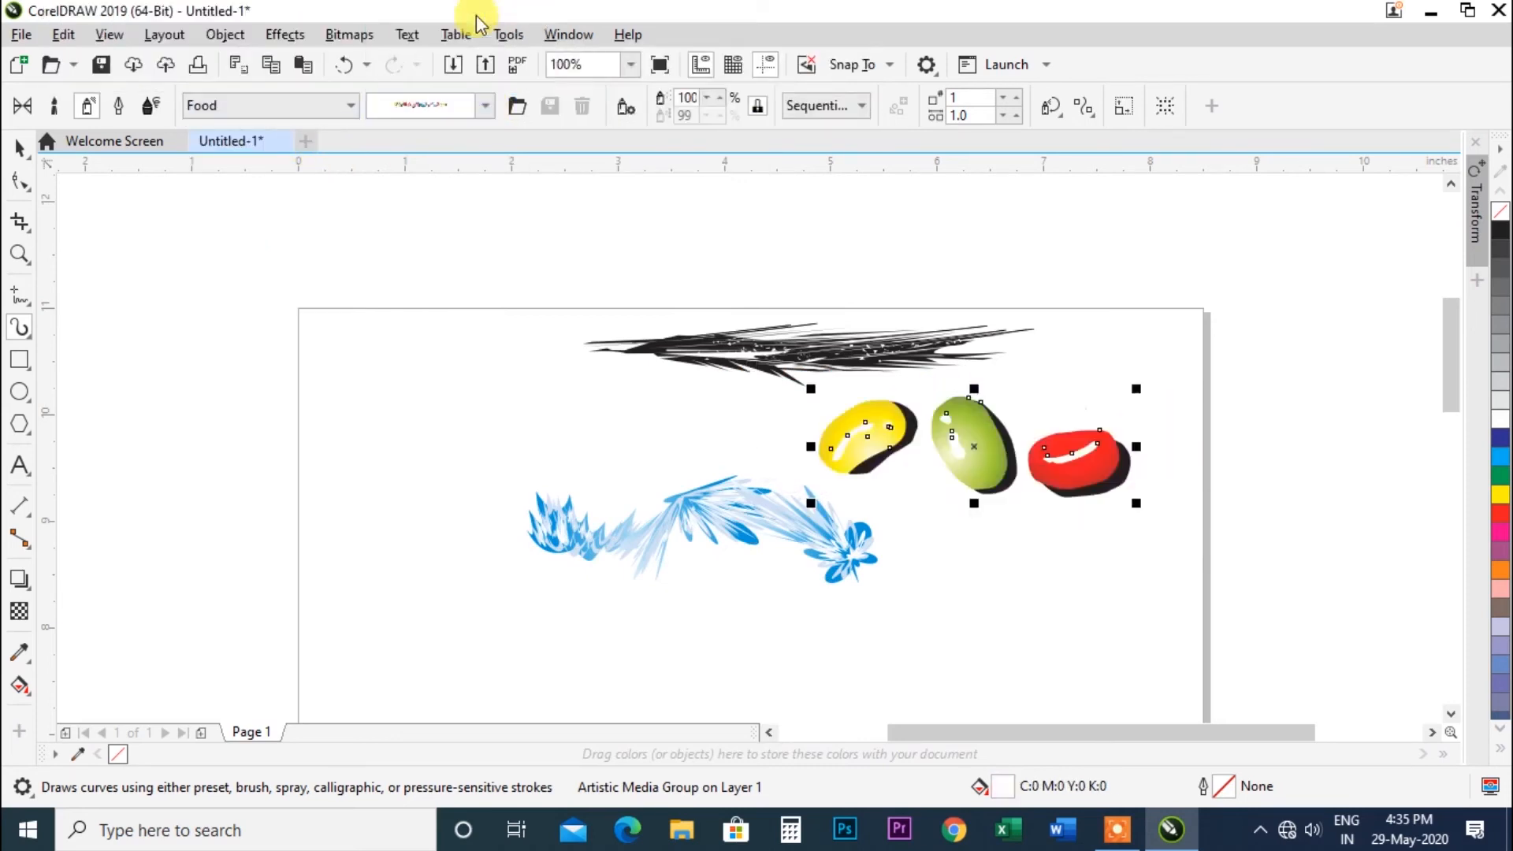
pyautogui.click(486, 106)
pyautogui.click(443, 60)
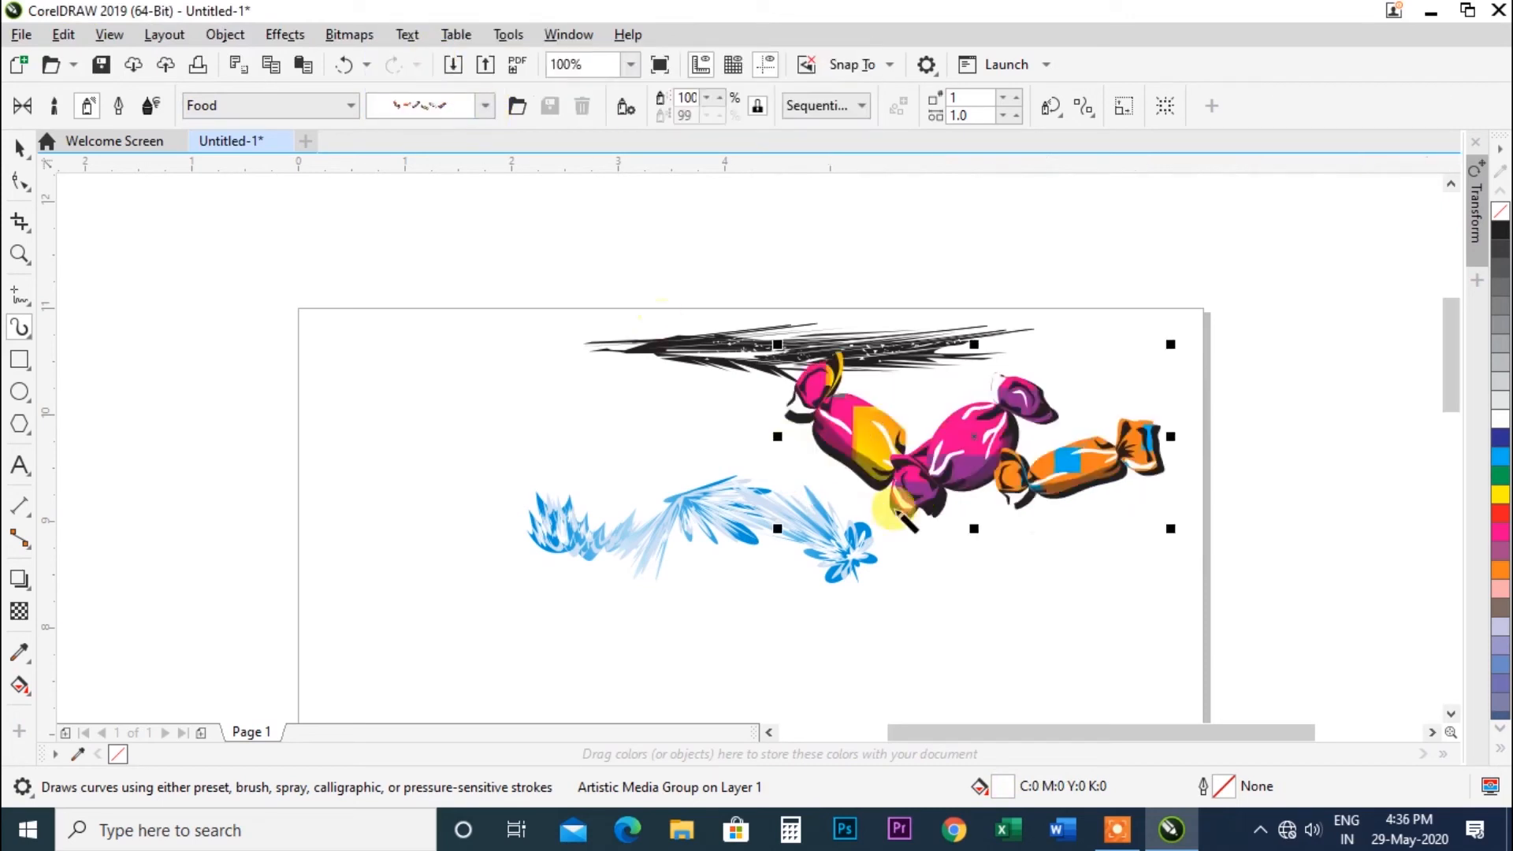
# Switch the spray category to Footprint and apply the bird footprint and then the curved mark spraylists.
pyautogui.click(346, 107)
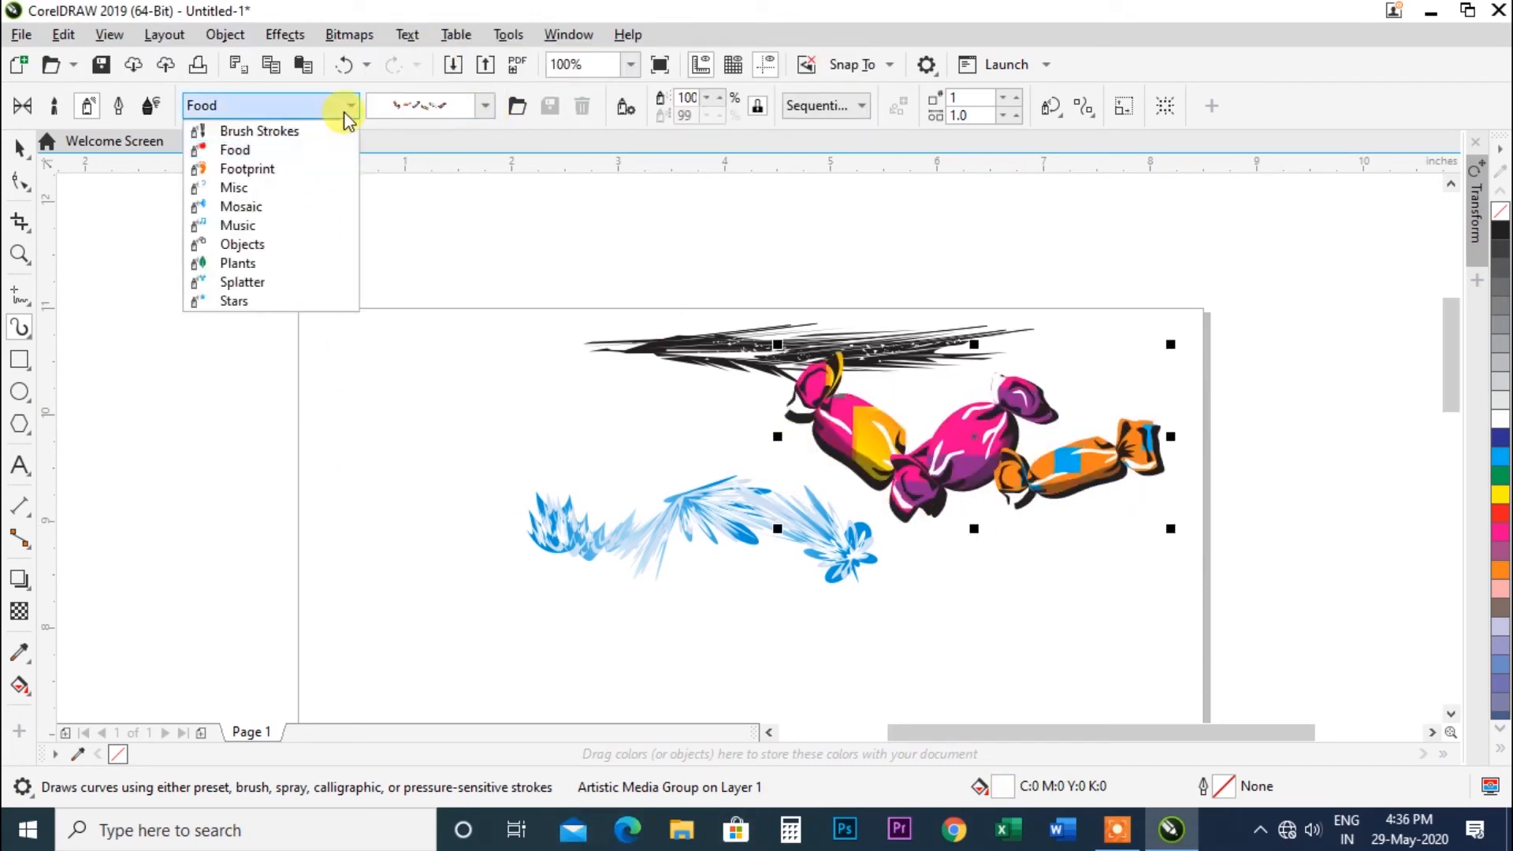
pyautogui.click(281, 169)
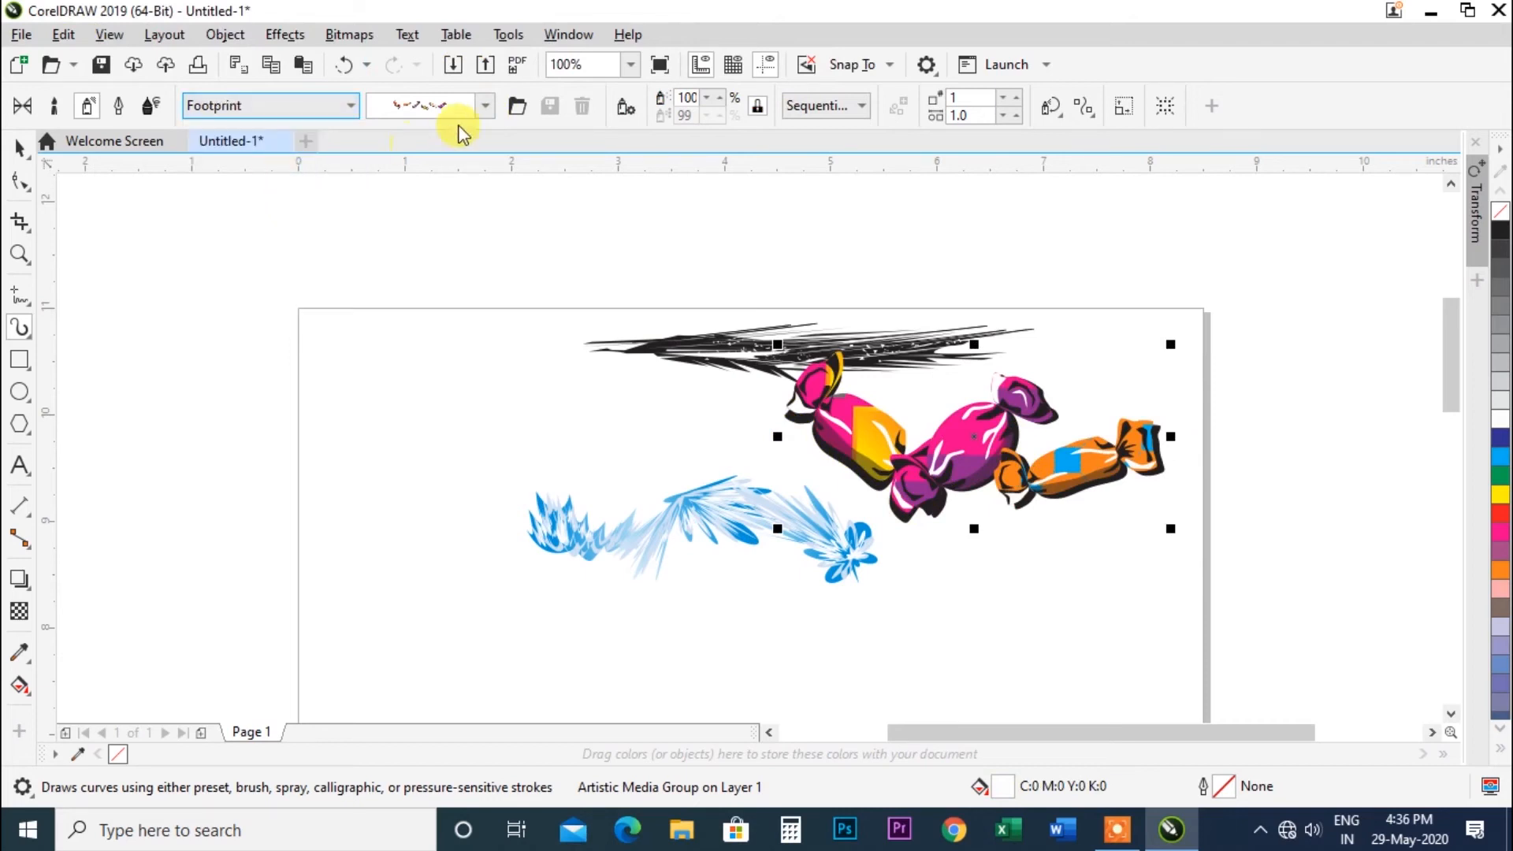
pyautogui.click(483, 110)
pyautogui.click(460, 47)
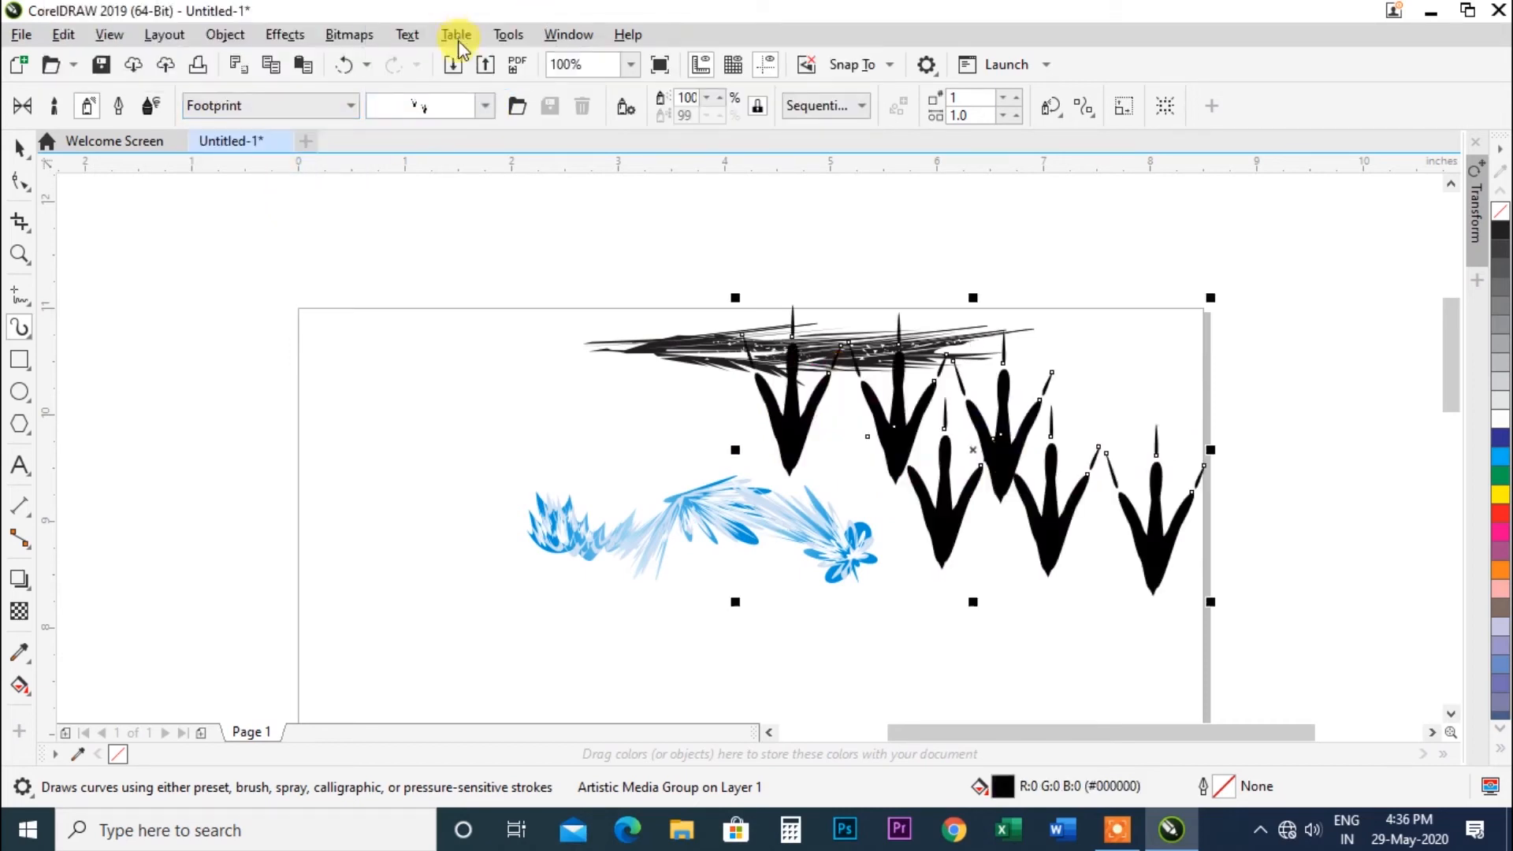
pyautogui.click(483, 110)
pyautogui.click(405, 95)
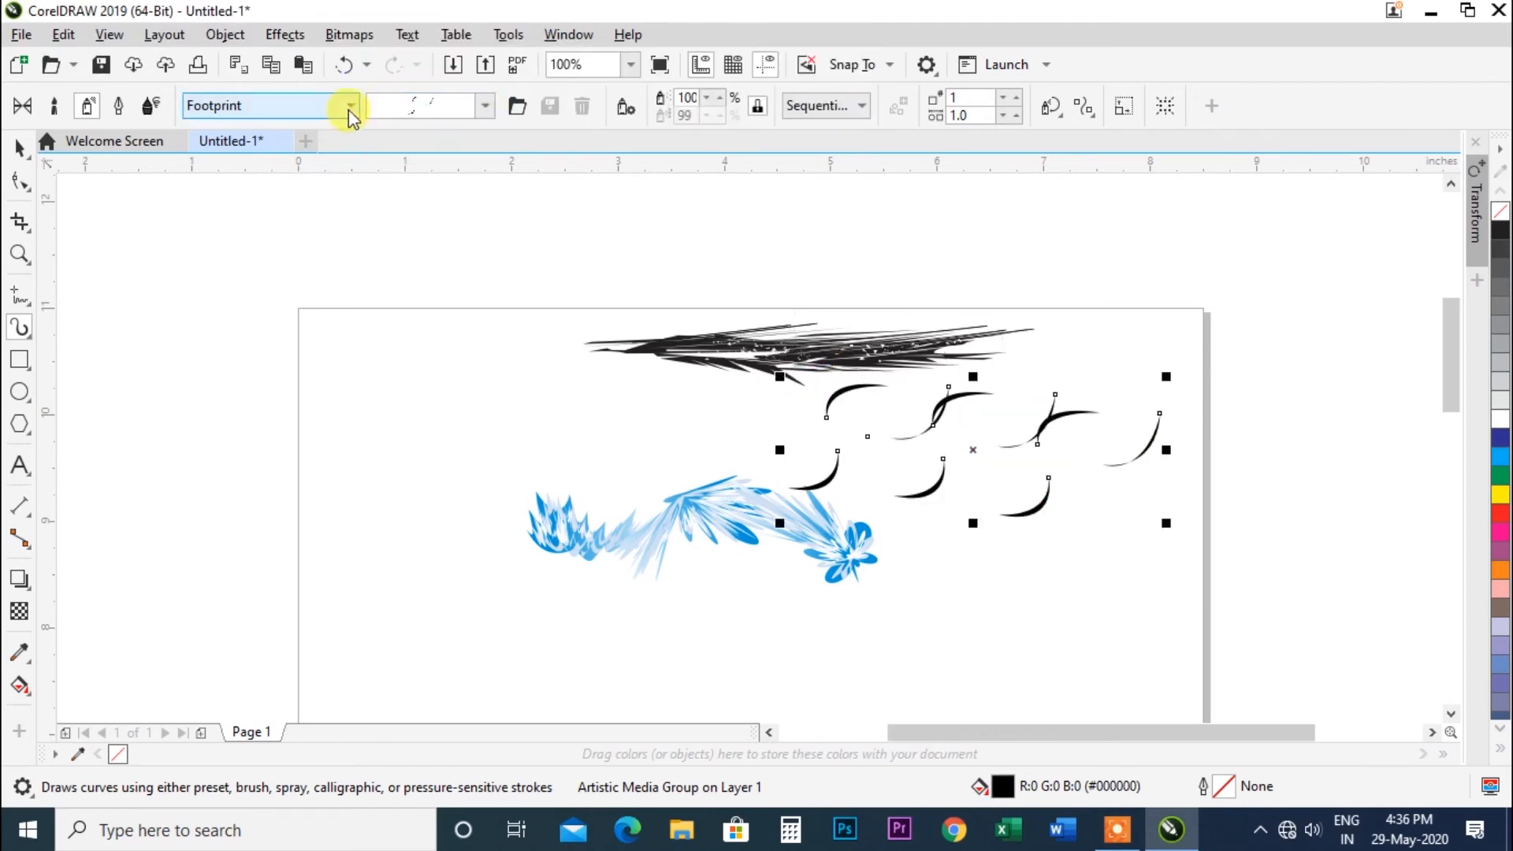
# Switch the spray category to Misc and apply the cloud spraylist to the stroke.
pyautogui.click(349, 110)
pyautogui.click(278, 189)
pyautogui.click(483, 108)
pyautogui.click(457, 16)
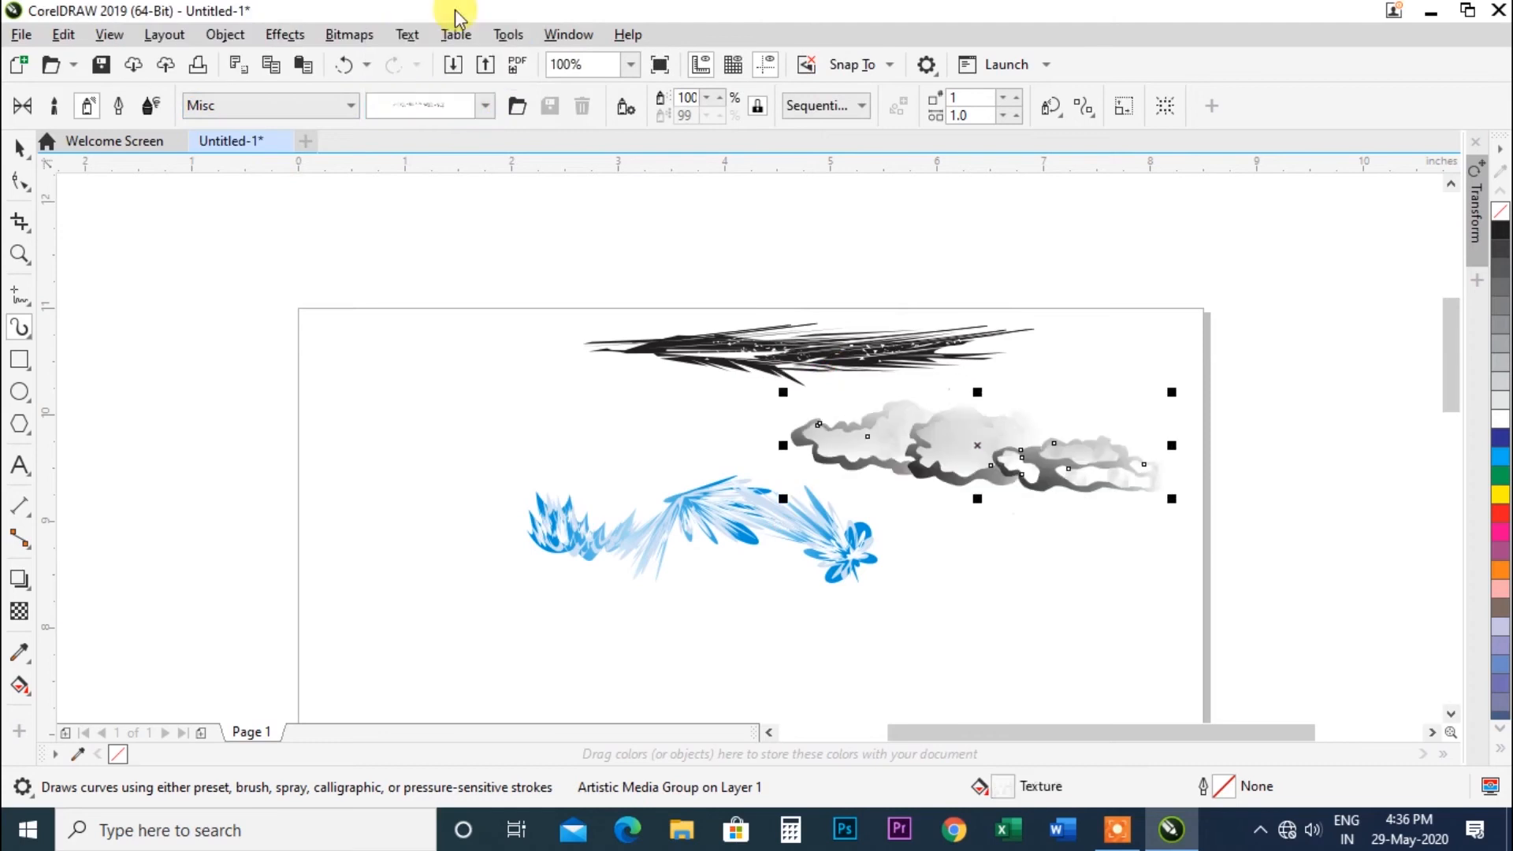
# Switch the spray category to Mosaic and apply several tile spraylists to the selected stroke.
pyautogui.click(347, 105)
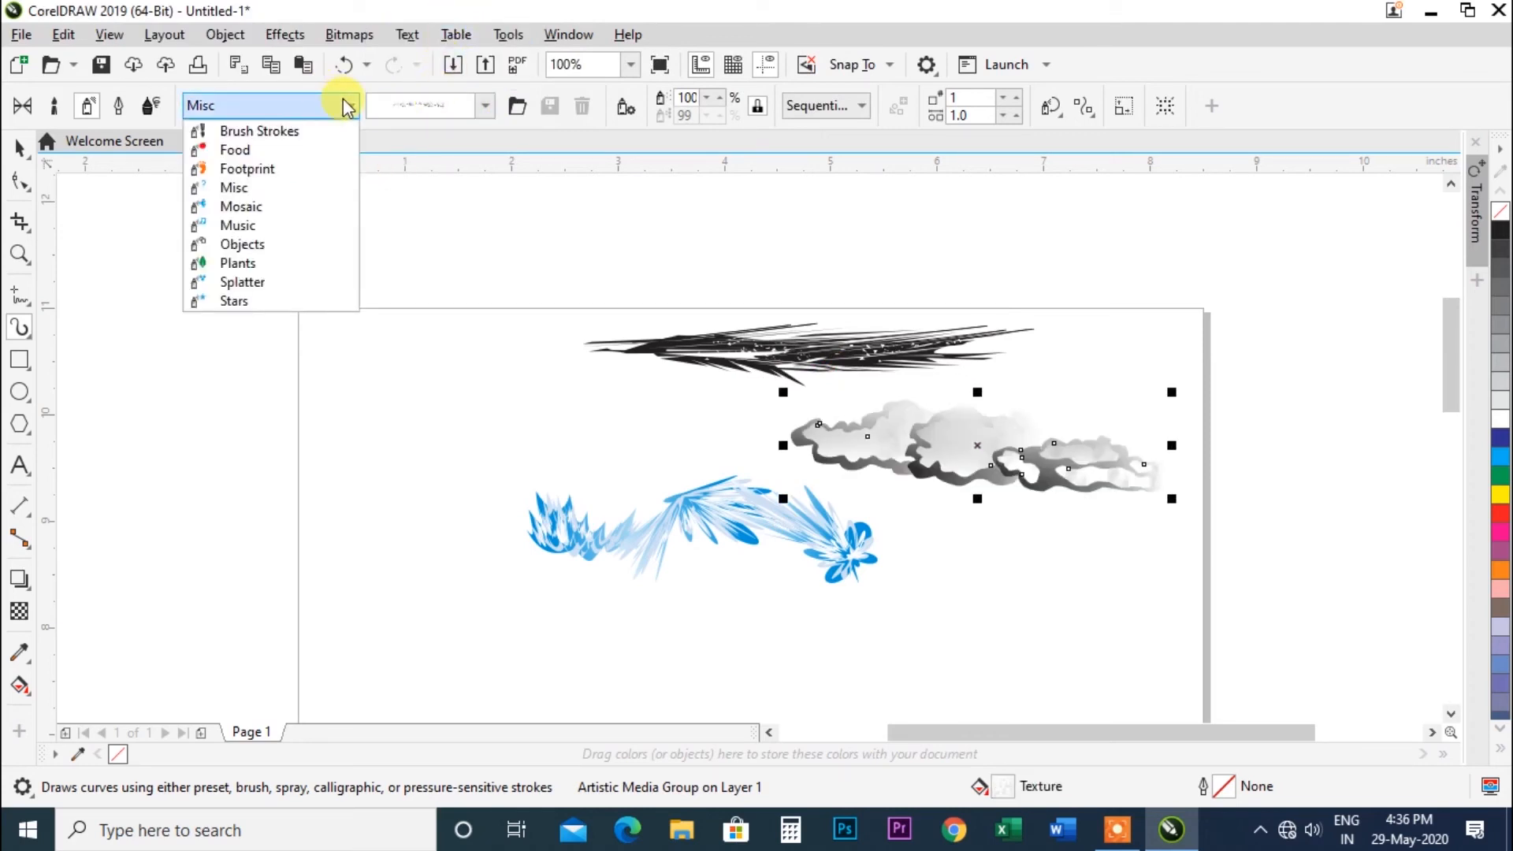
pyautogui.click(288, 208)
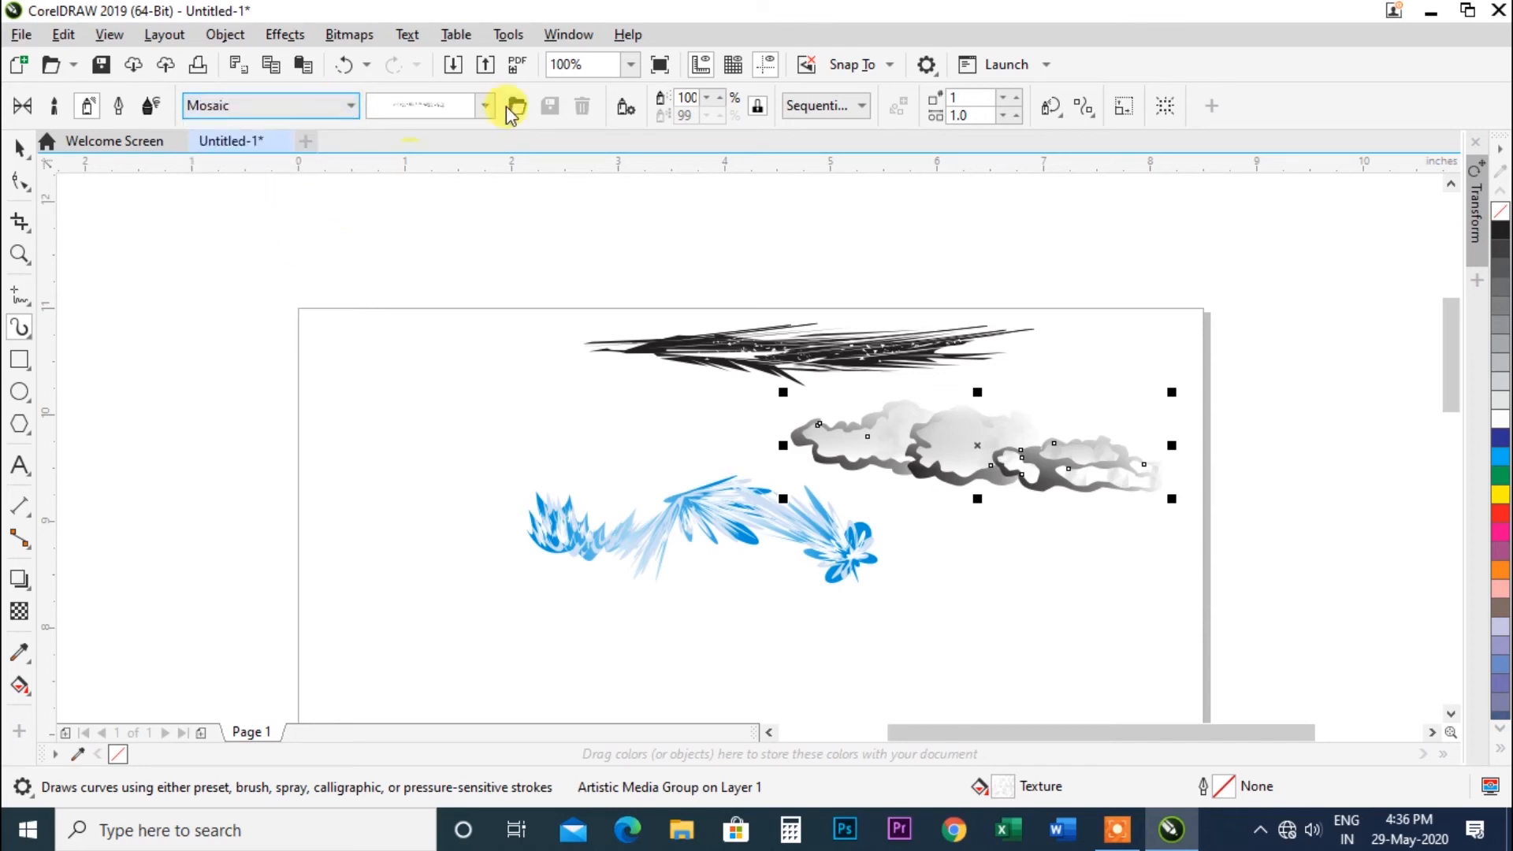
pyautogui.click(485, 105)
pyautogui.click(457, 345)
pyautogui.click(486, 106)
pyautogui.click(477, 465)
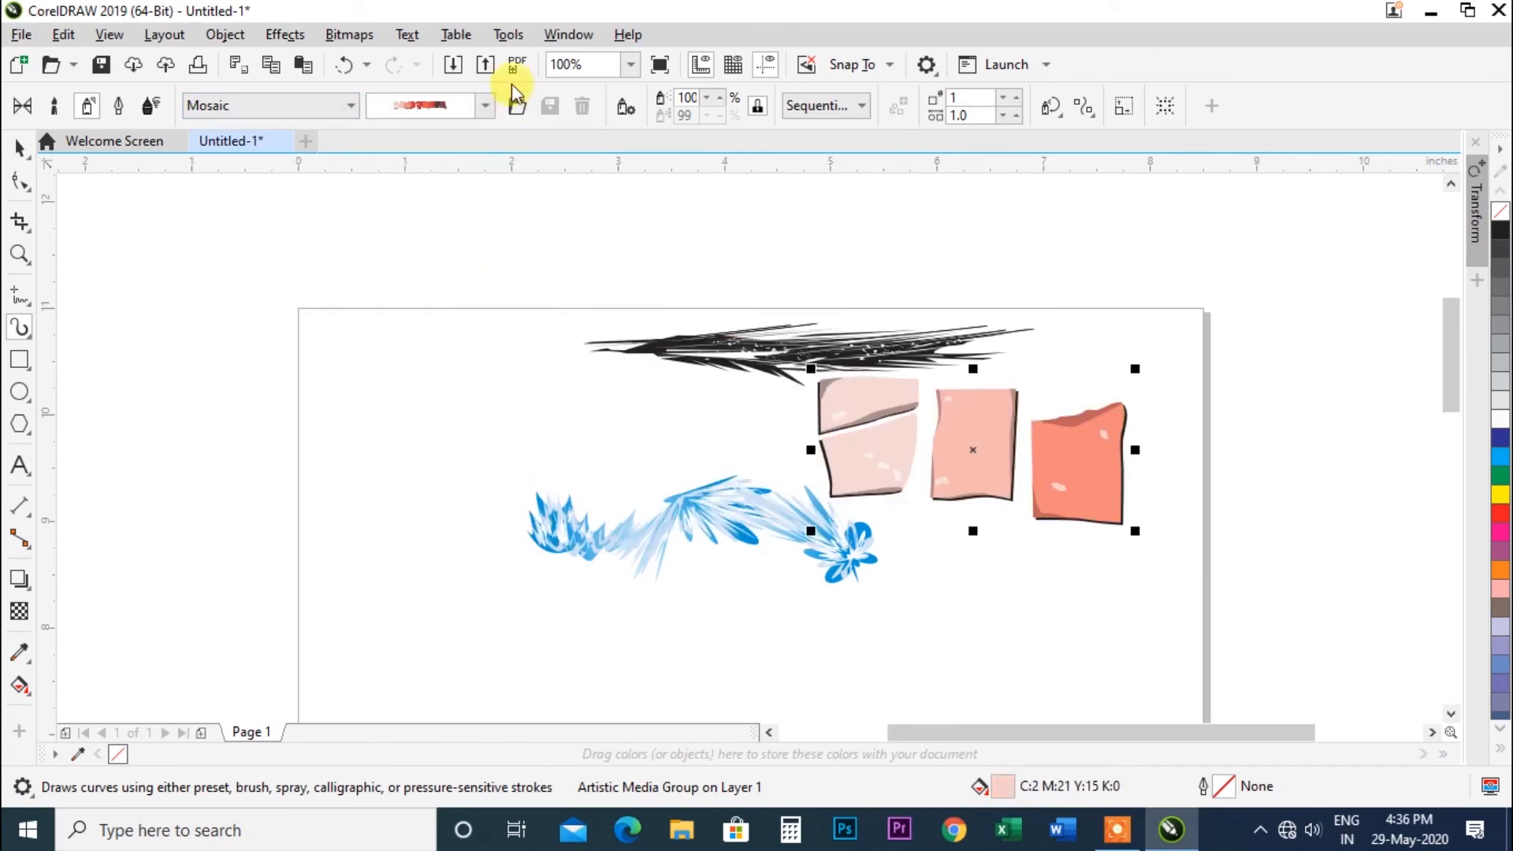
pyautogui.click(486, 106)
pyautogui.click(464, 608)
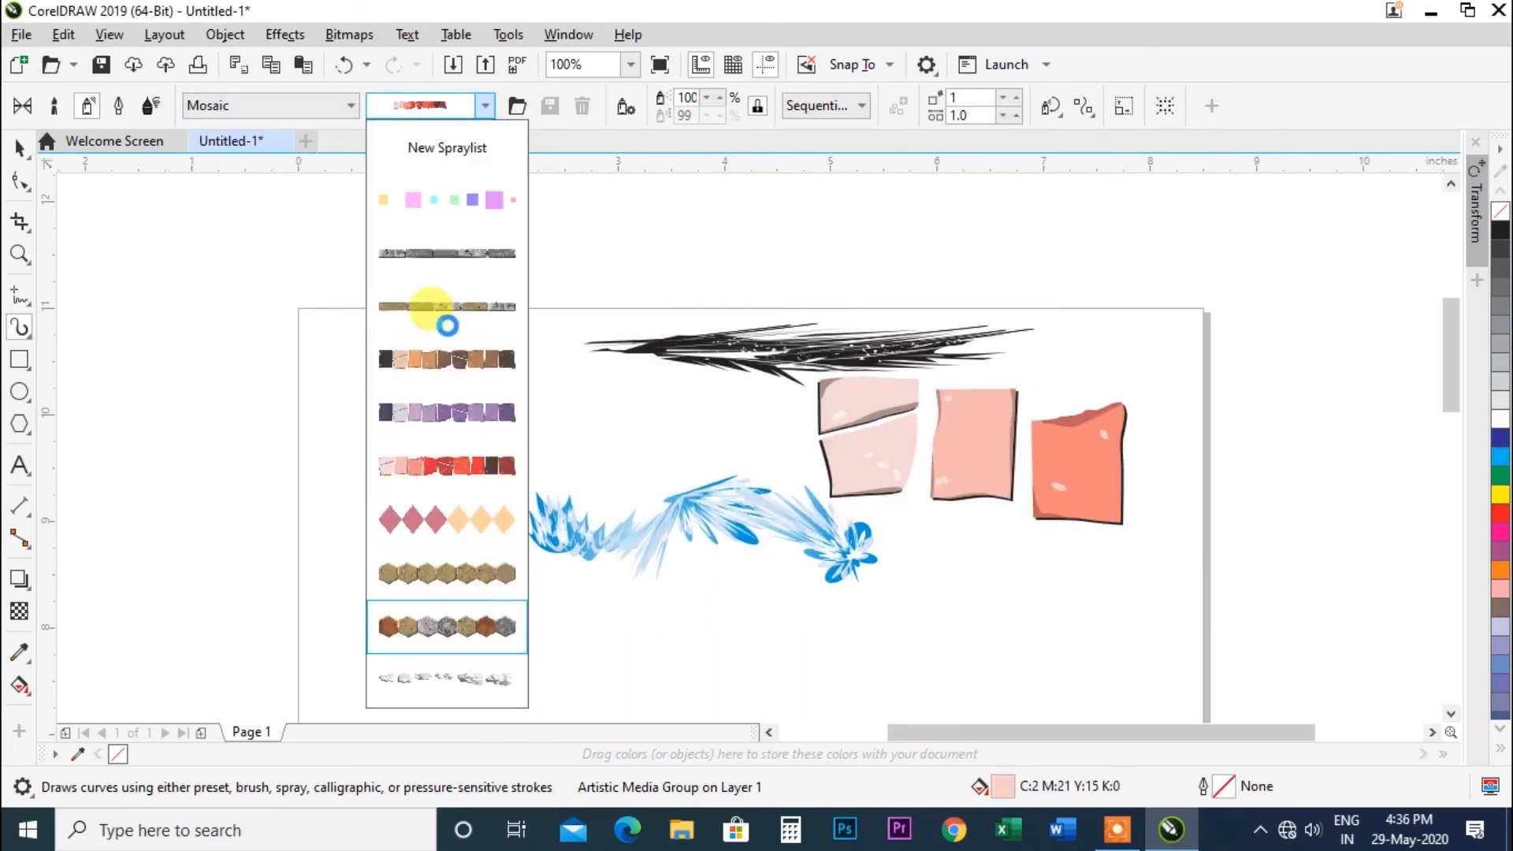
# Apply the pastel squares and then the wood-and-stone Mosaic spraylists to the selected stroke.
pyautogui.click(351, 105)
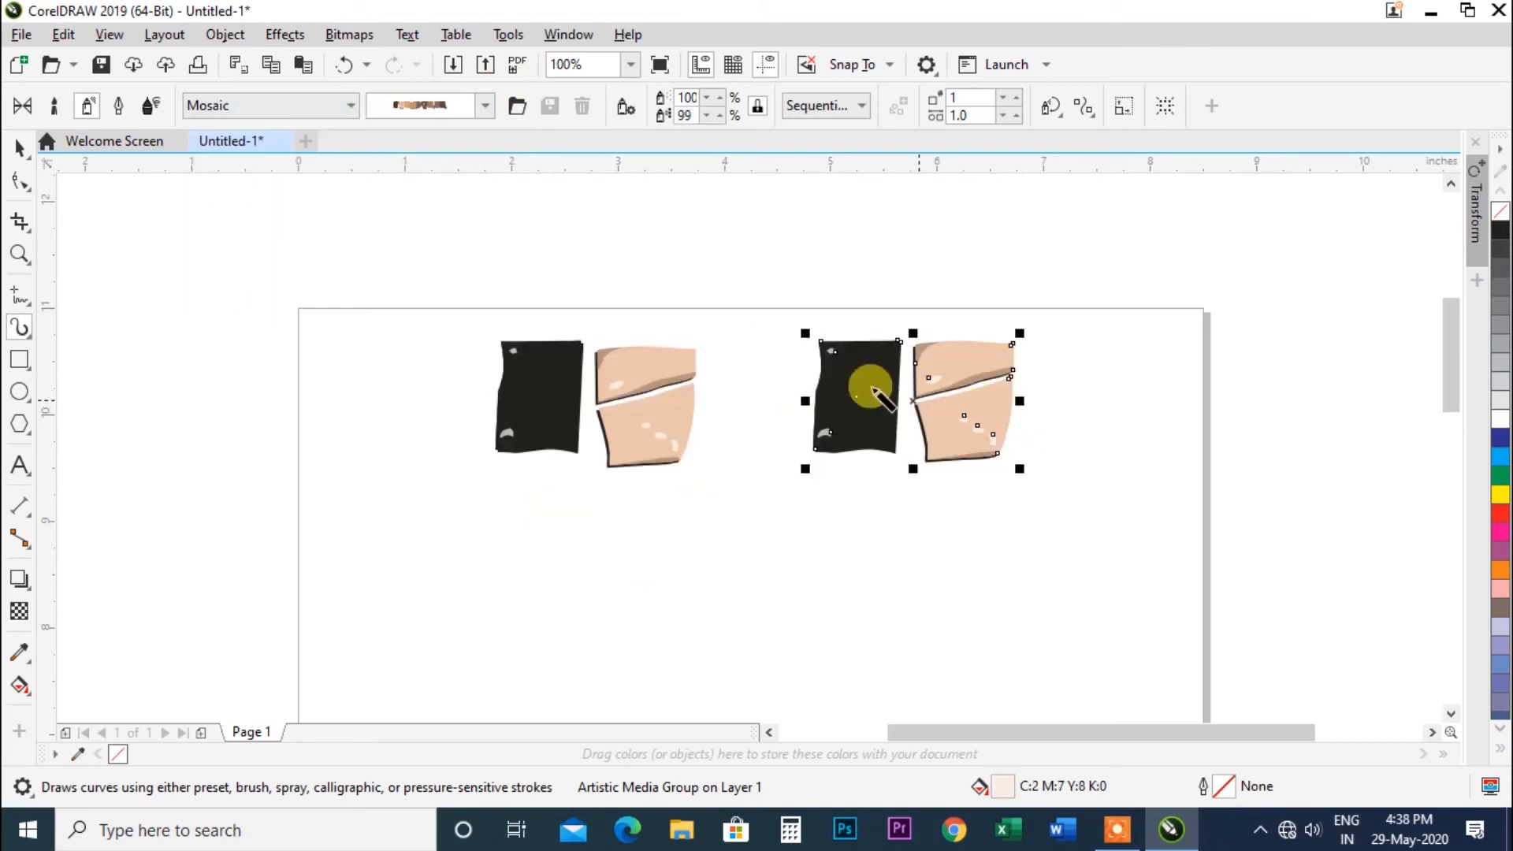
pyautogui.click(466, 101)
pyautogui.click(456, 202)
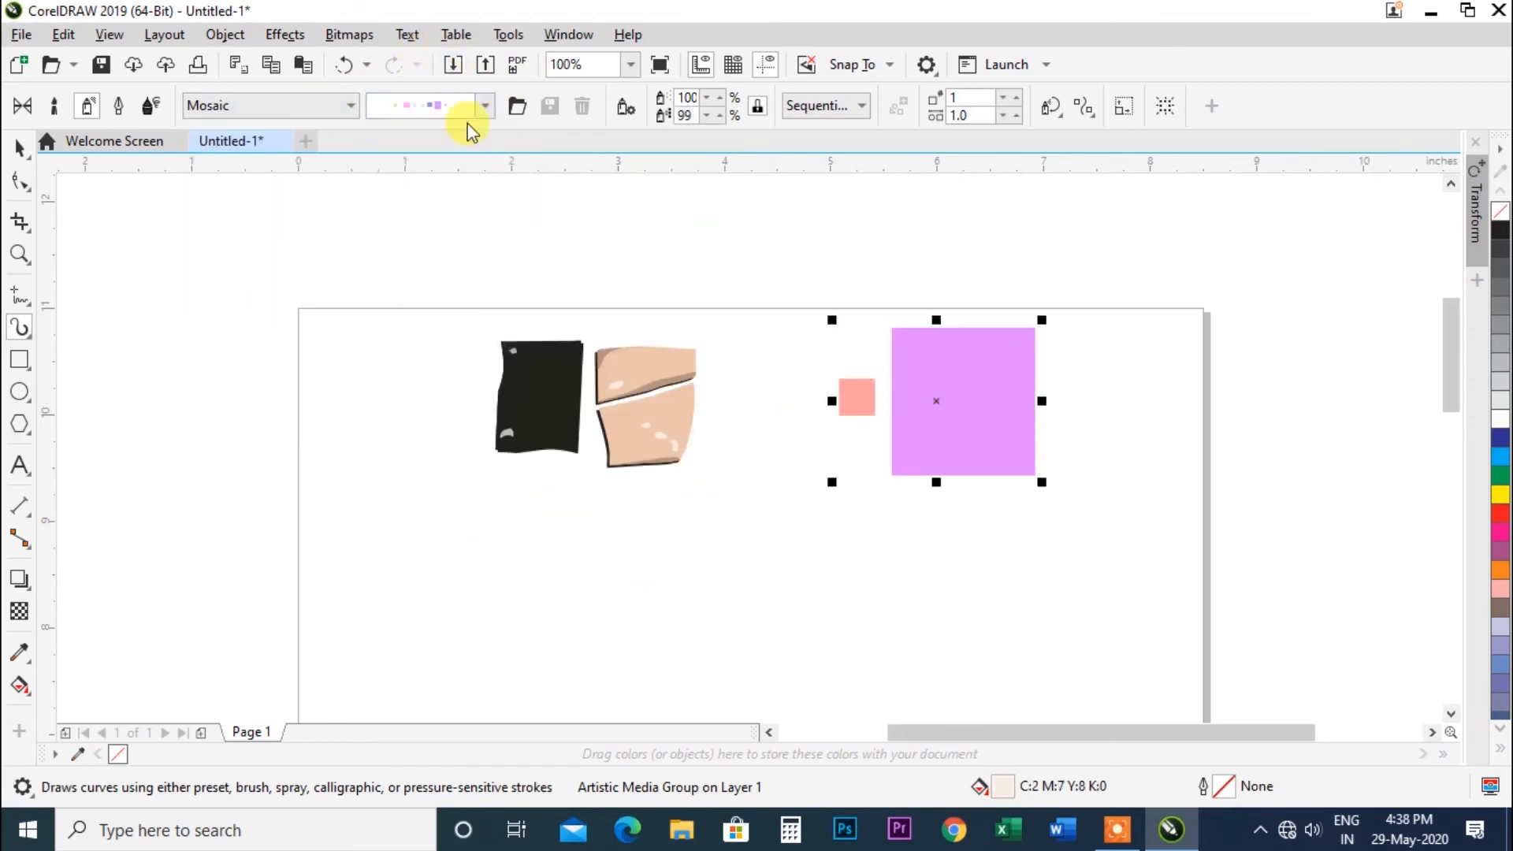
pyautogui.click(473, 107)
pyautogui.click(447, 306)
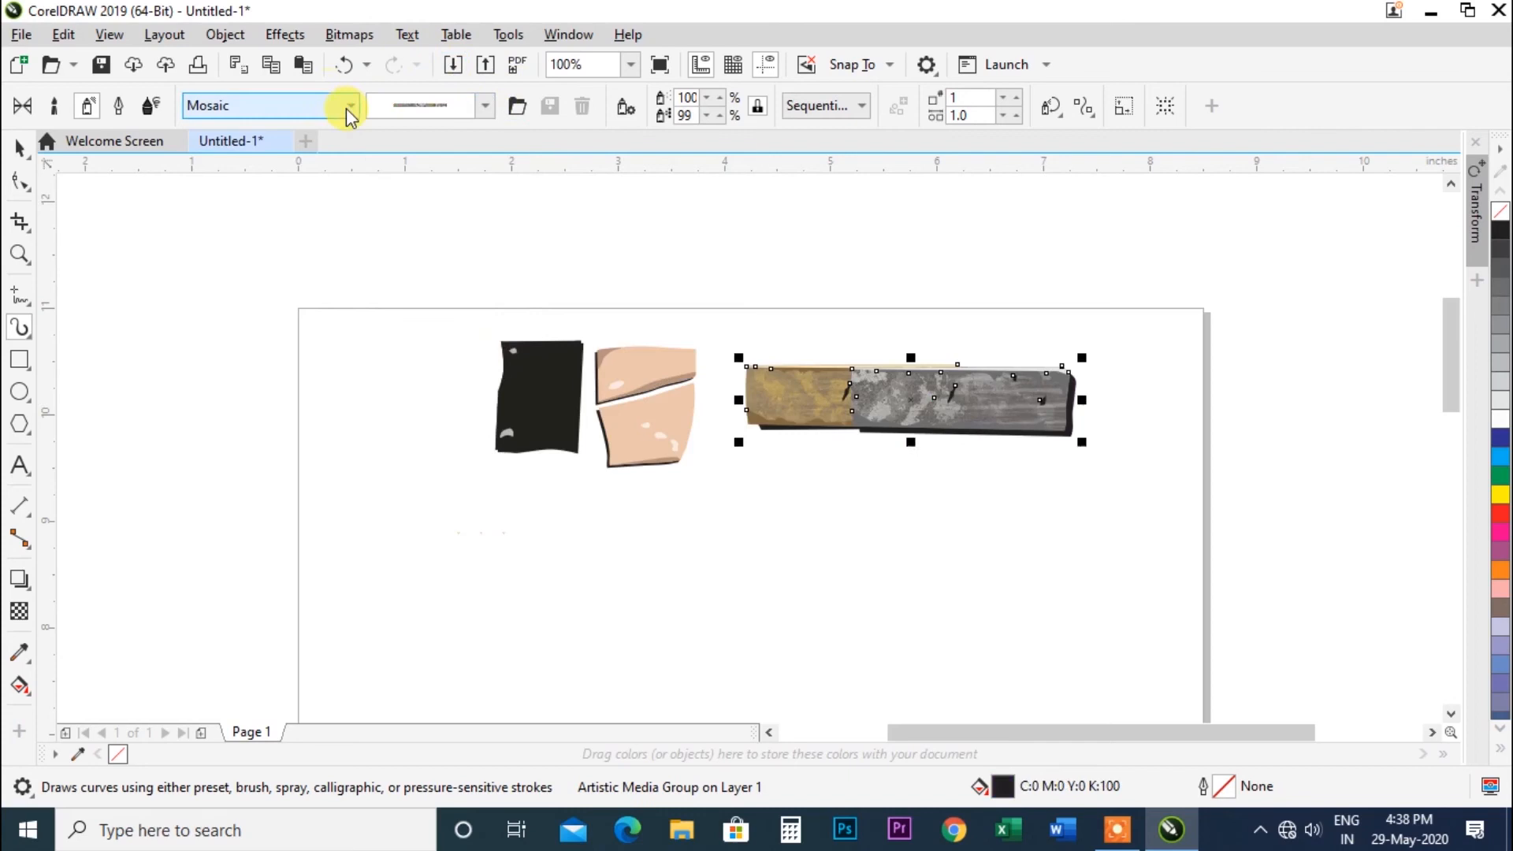
# Switch the spray category to Music and apply the violin spraylist to the selected stroke.
pyautogui.click(349, 106)
pyautogui.click(262, 226)
pyautogui.click(479, 104)
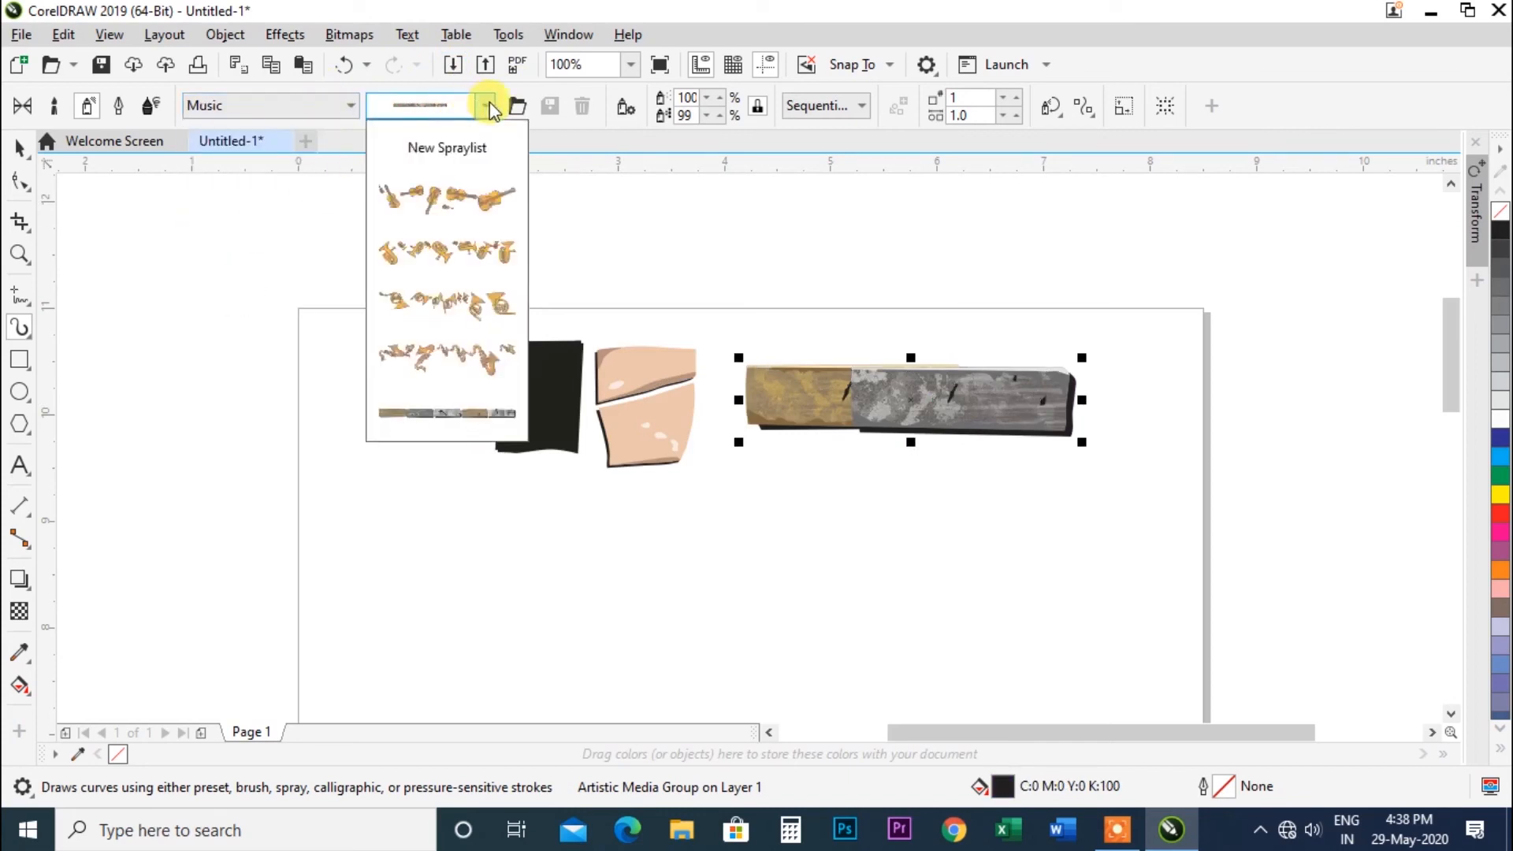
pyautogui.click(454, 199)
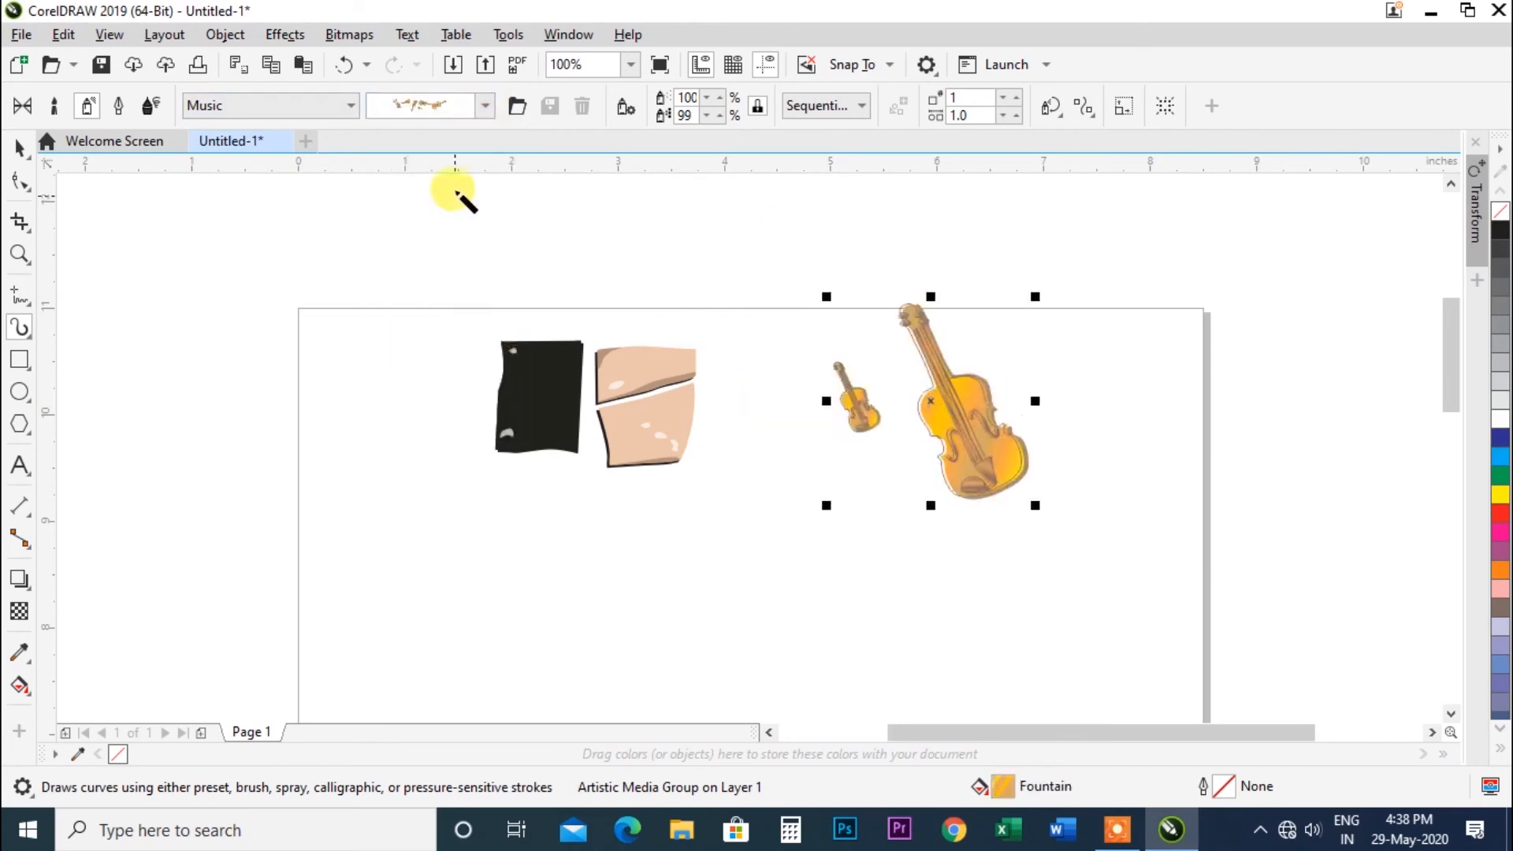
# Apply the tuba and then the saxophone Music spraylists to the selected stroke.
pyautogui.click(487, 106)
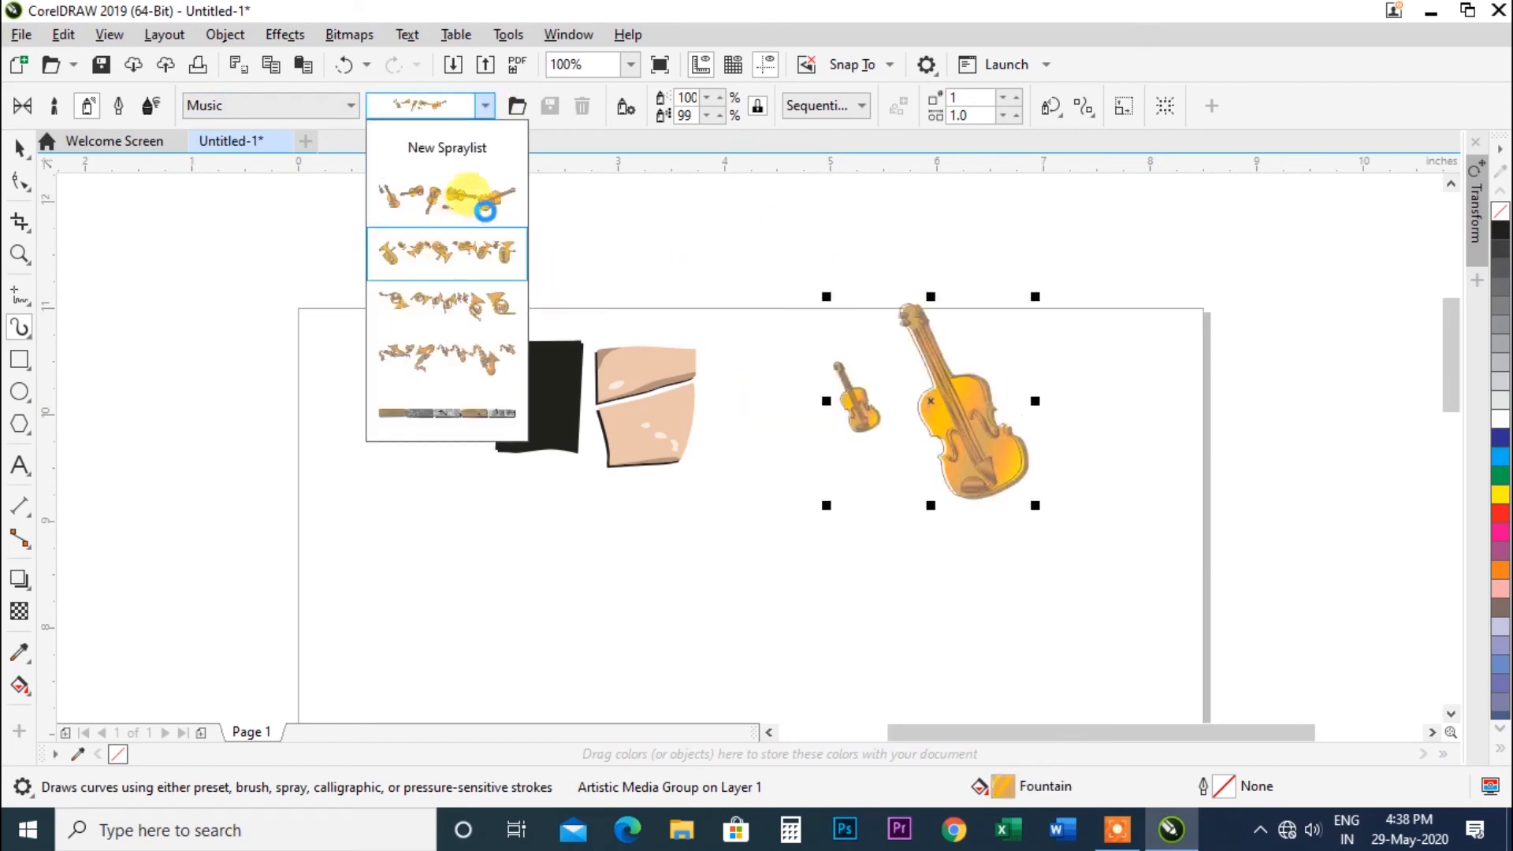
pyautogui.click(473, 211)
pyautogui.click(487, 108)
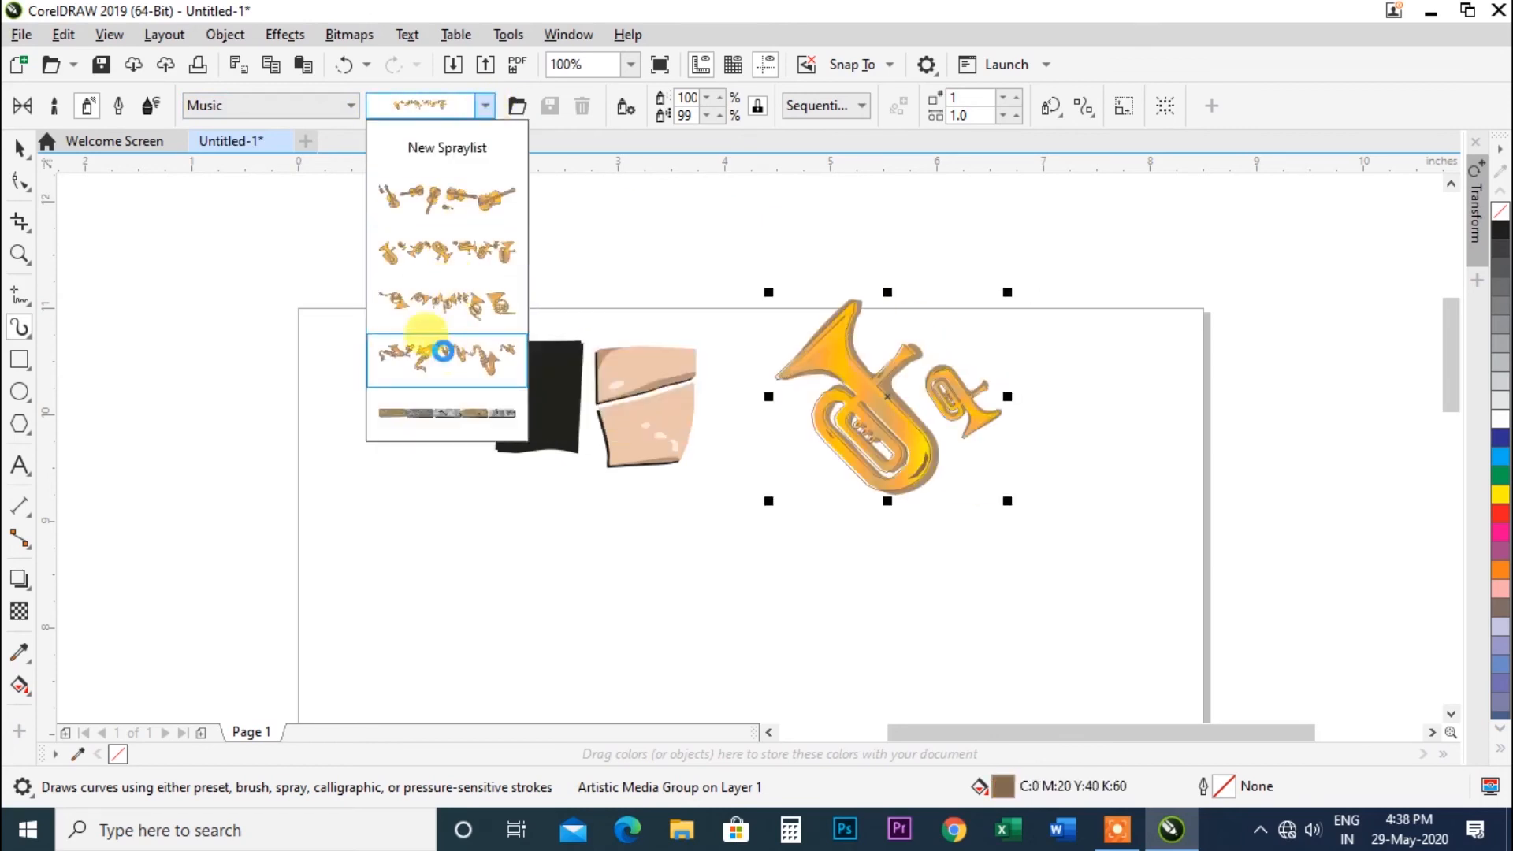
pyautogui.click(446, 350)
# Draw a new spray stroke above the page, then switch to the Objects category and apply two object spraylists to it.
pyautogui.moveTo(670, 262); pyautogui.dragTo(903, 272)
pyautogui.click(347, 108)
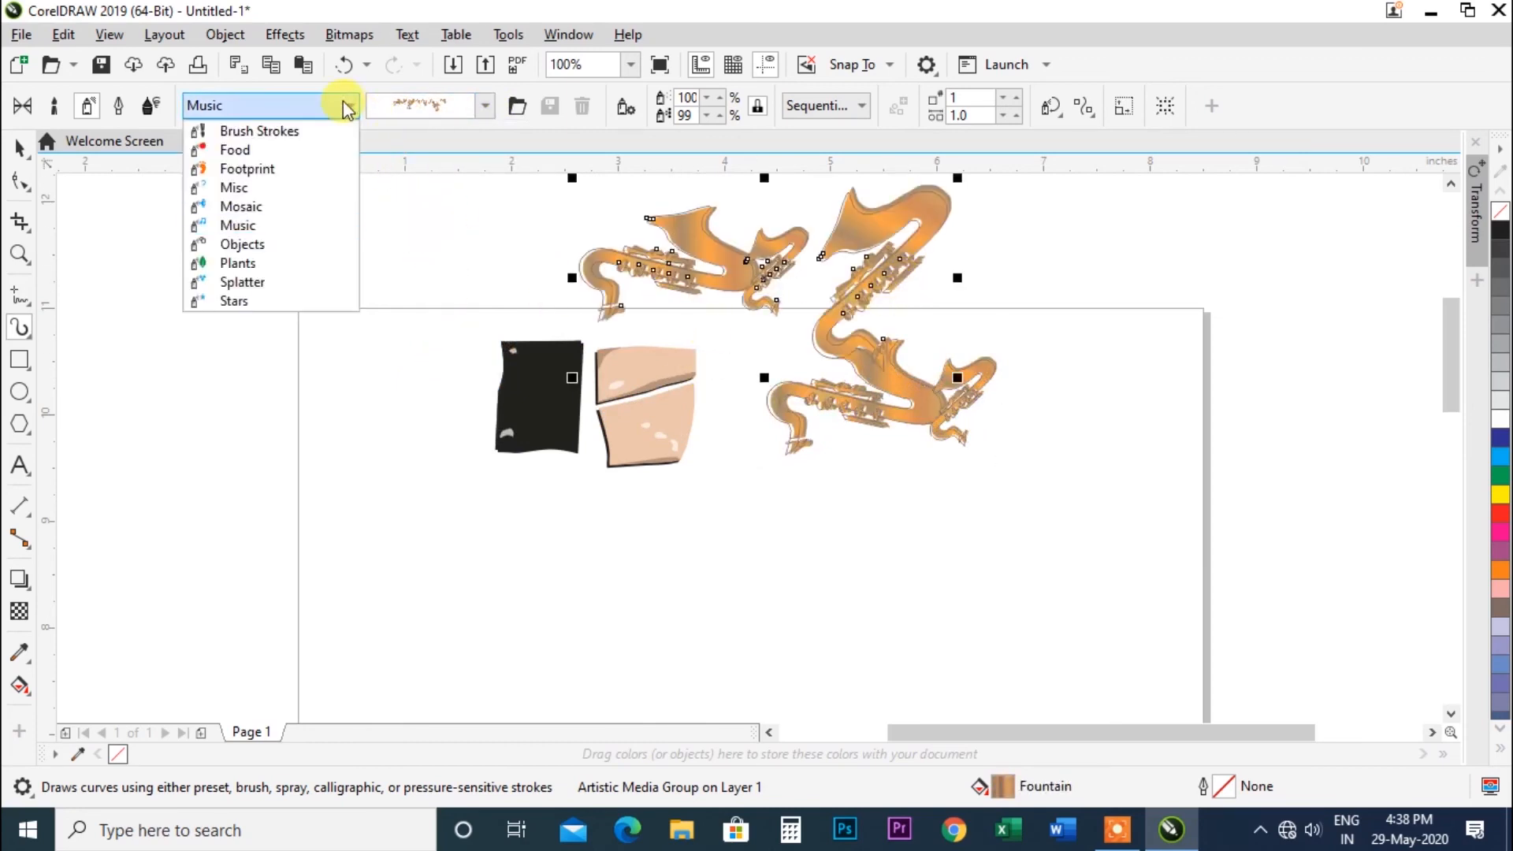
pyautogui.click(269, 245)
pyautogui.click(485, 107)
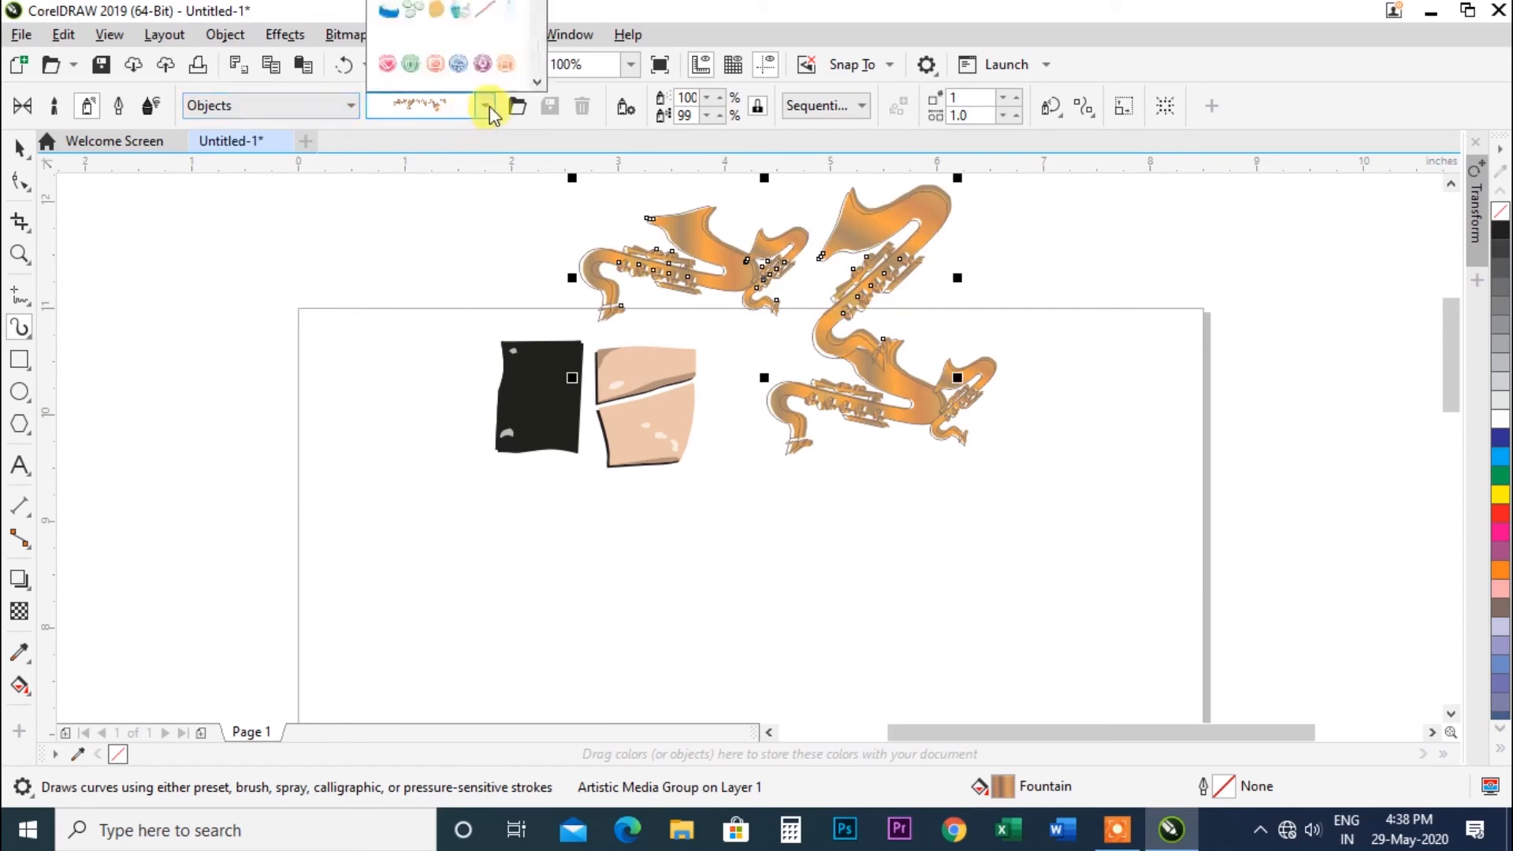
pyautogui.click(469, 62)
pyautogui.click(487, 107)
pyautogui.click(473, 36)
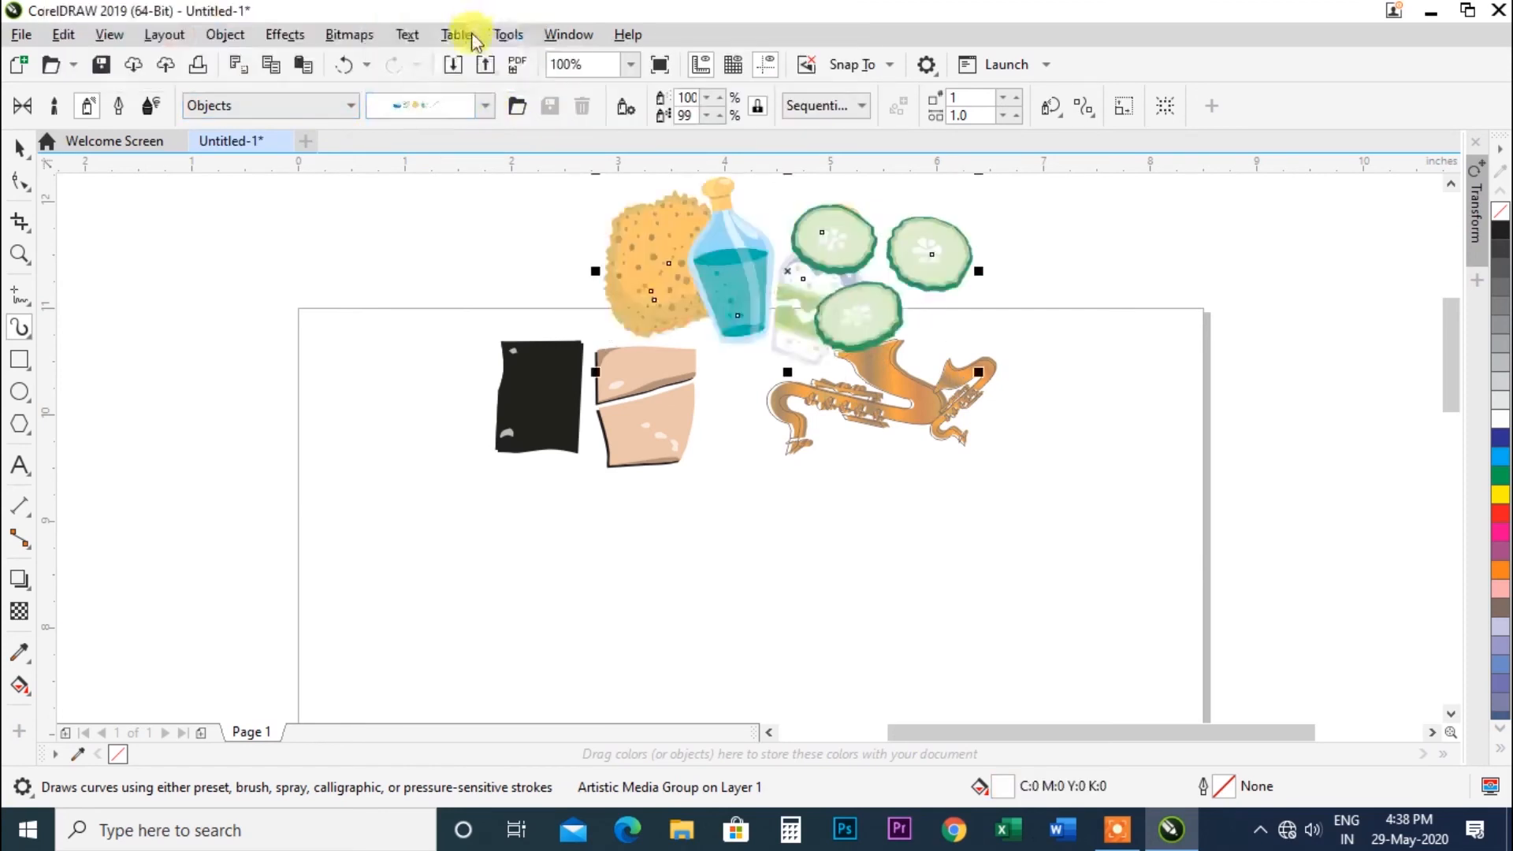
# Switch the category to Plants and apply the tree and then the leaf spraylists to the stroke.
pyautogui.click(353, 108)
pyautogui.click(278, 262)
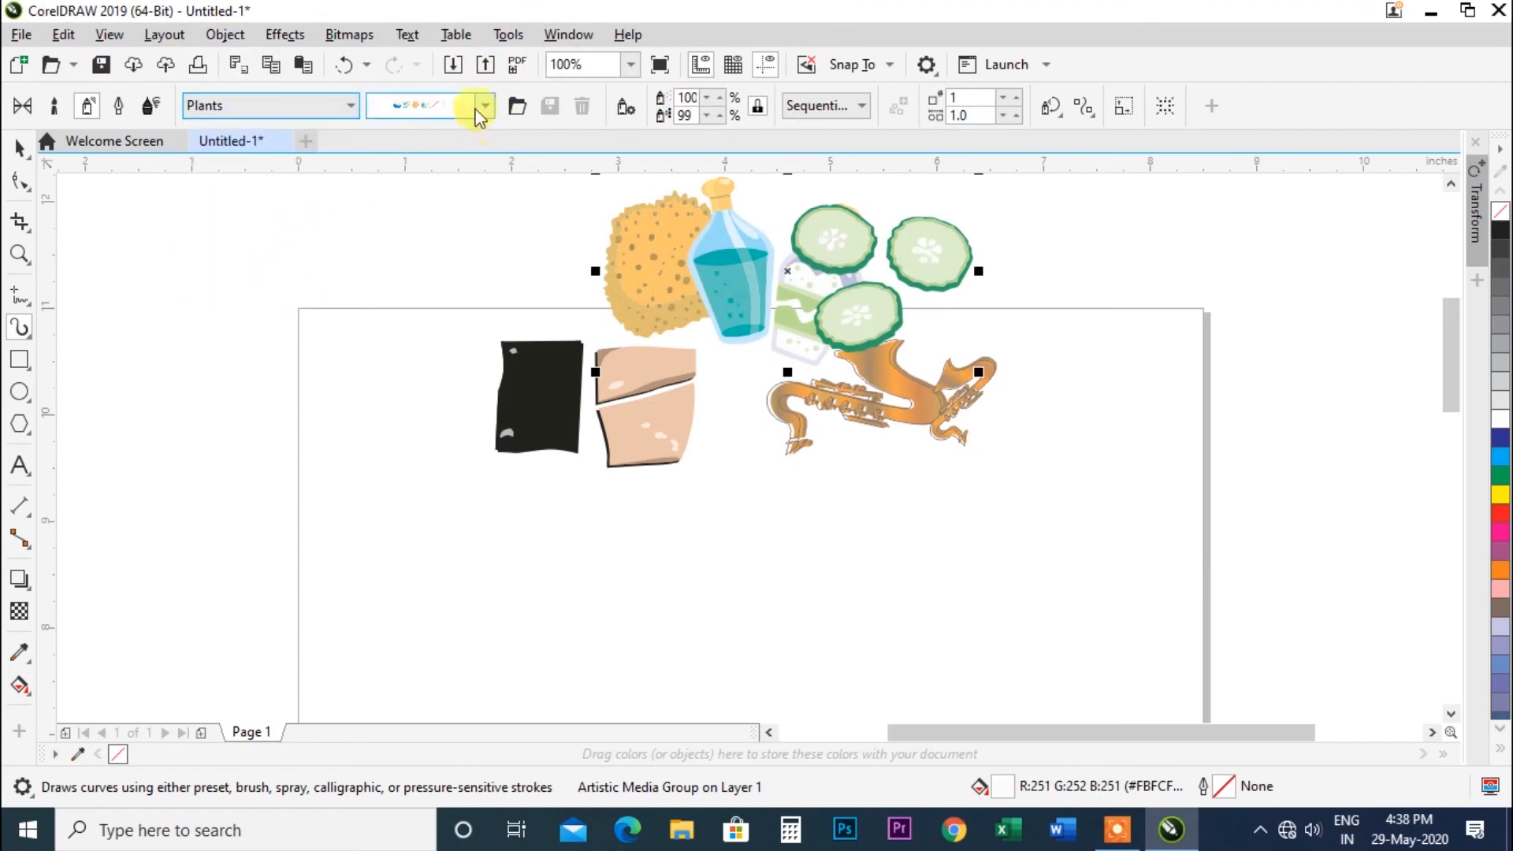
pyautogui.click(484, 106)
pyautogui.click(437, 55)
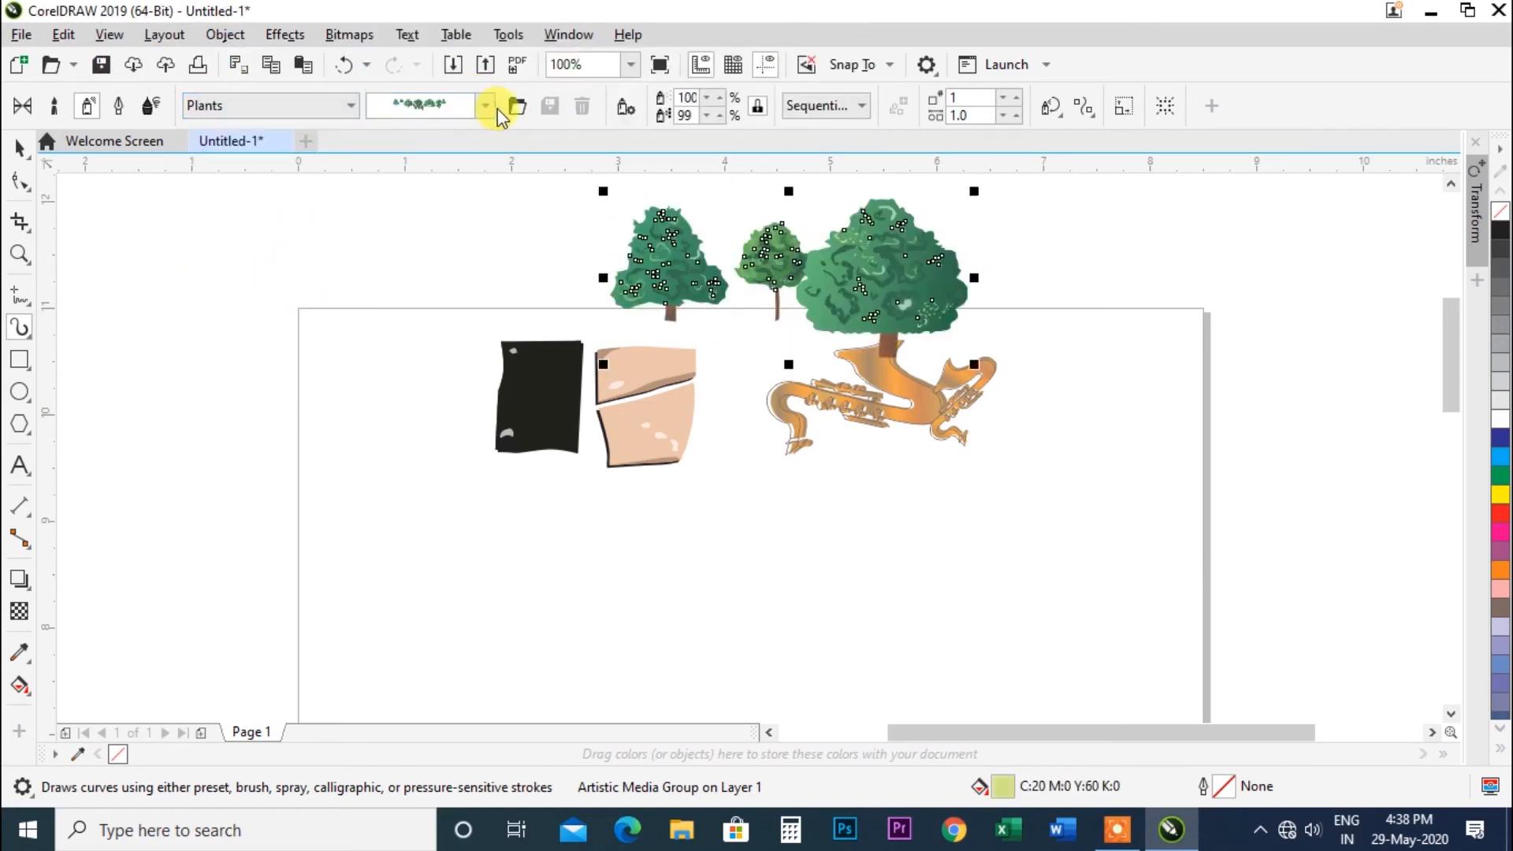
pyautogui.click(485, 106)
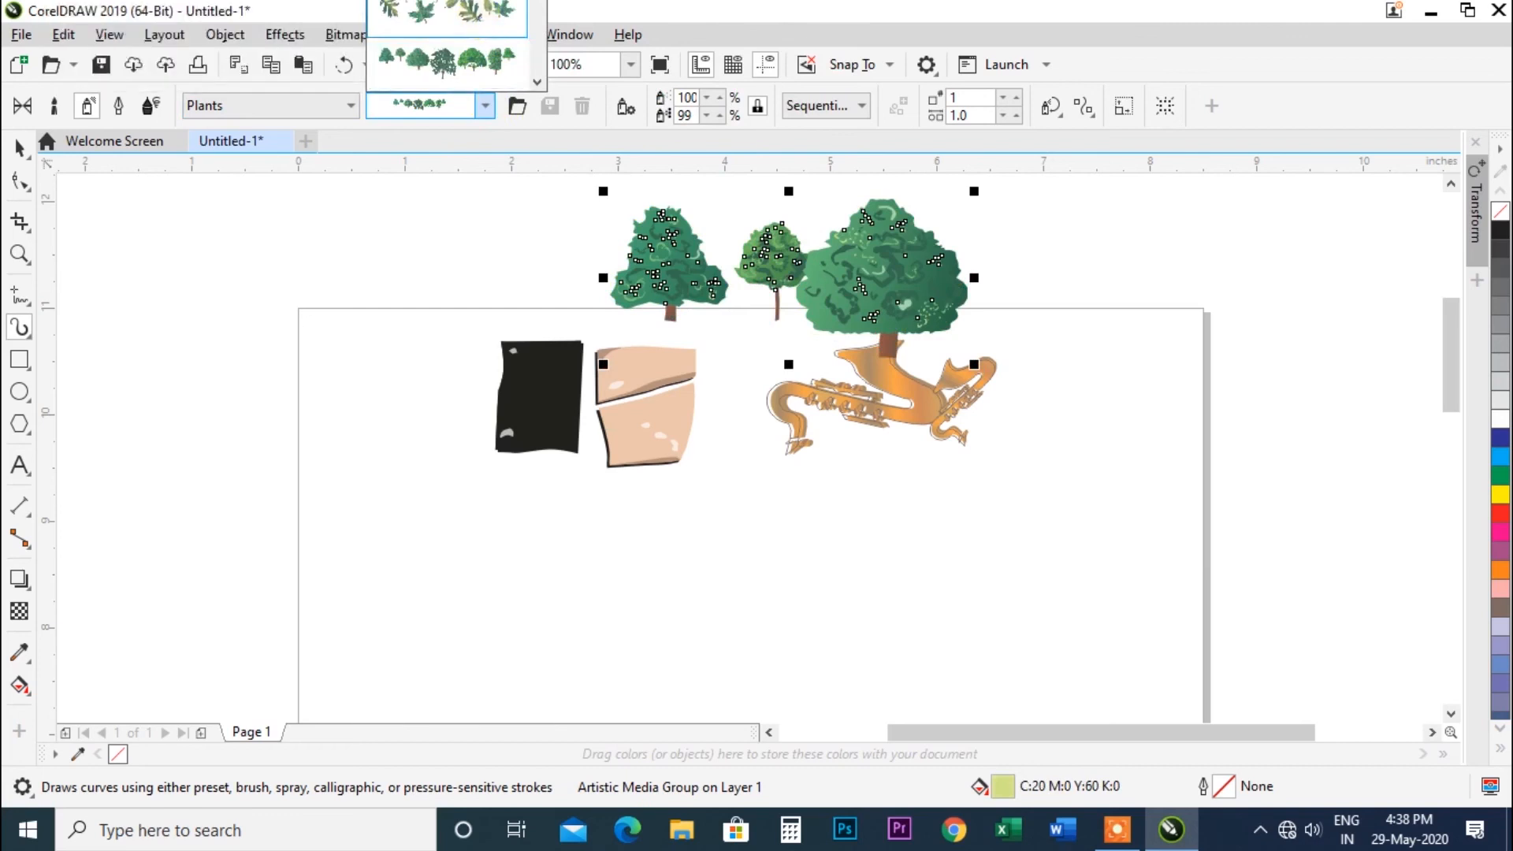
pyautogui.click(447, 13)
# Try the Splatter category's black blob spraylist on the stroke, then reapply the leaf spraylist.
pyautogui.click(352, 115)
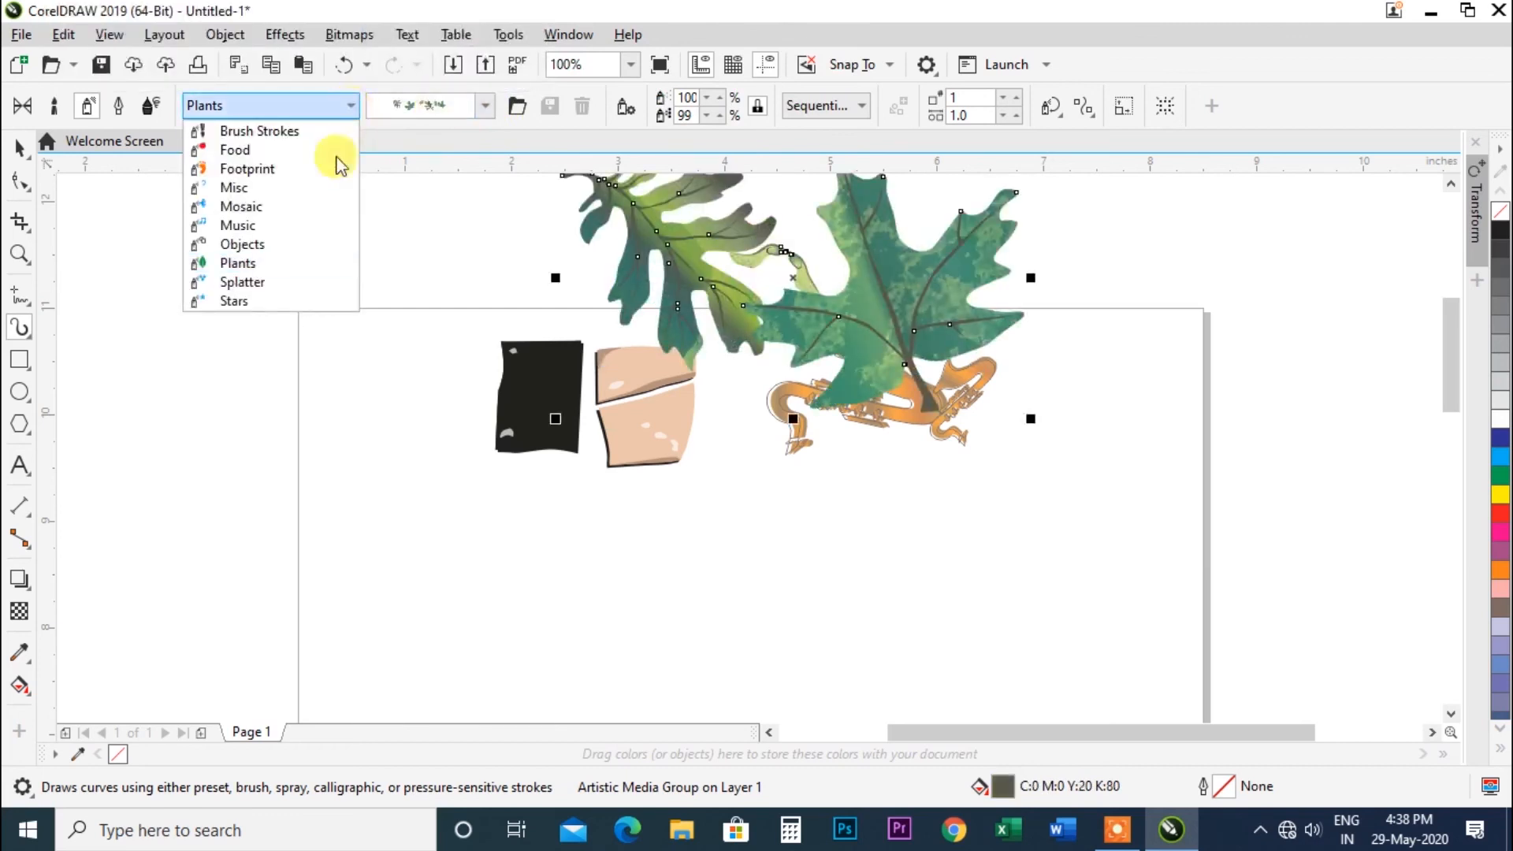
pyautogui.click(268, 282)
pyautogui.click(485, 107)
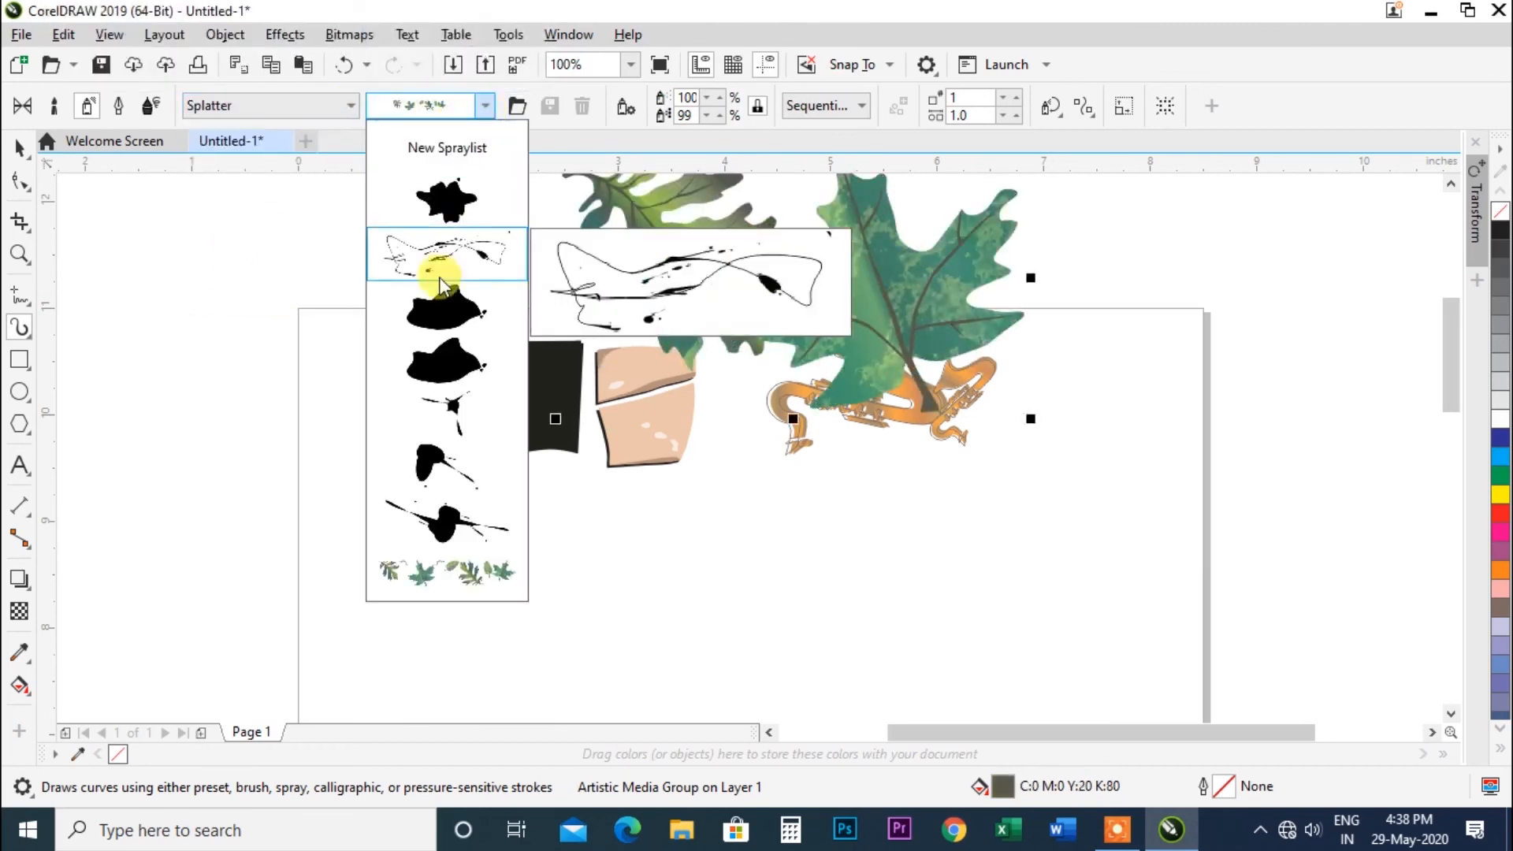
pyautogui.click(438, 319)
pyautogui.click(485, 105)
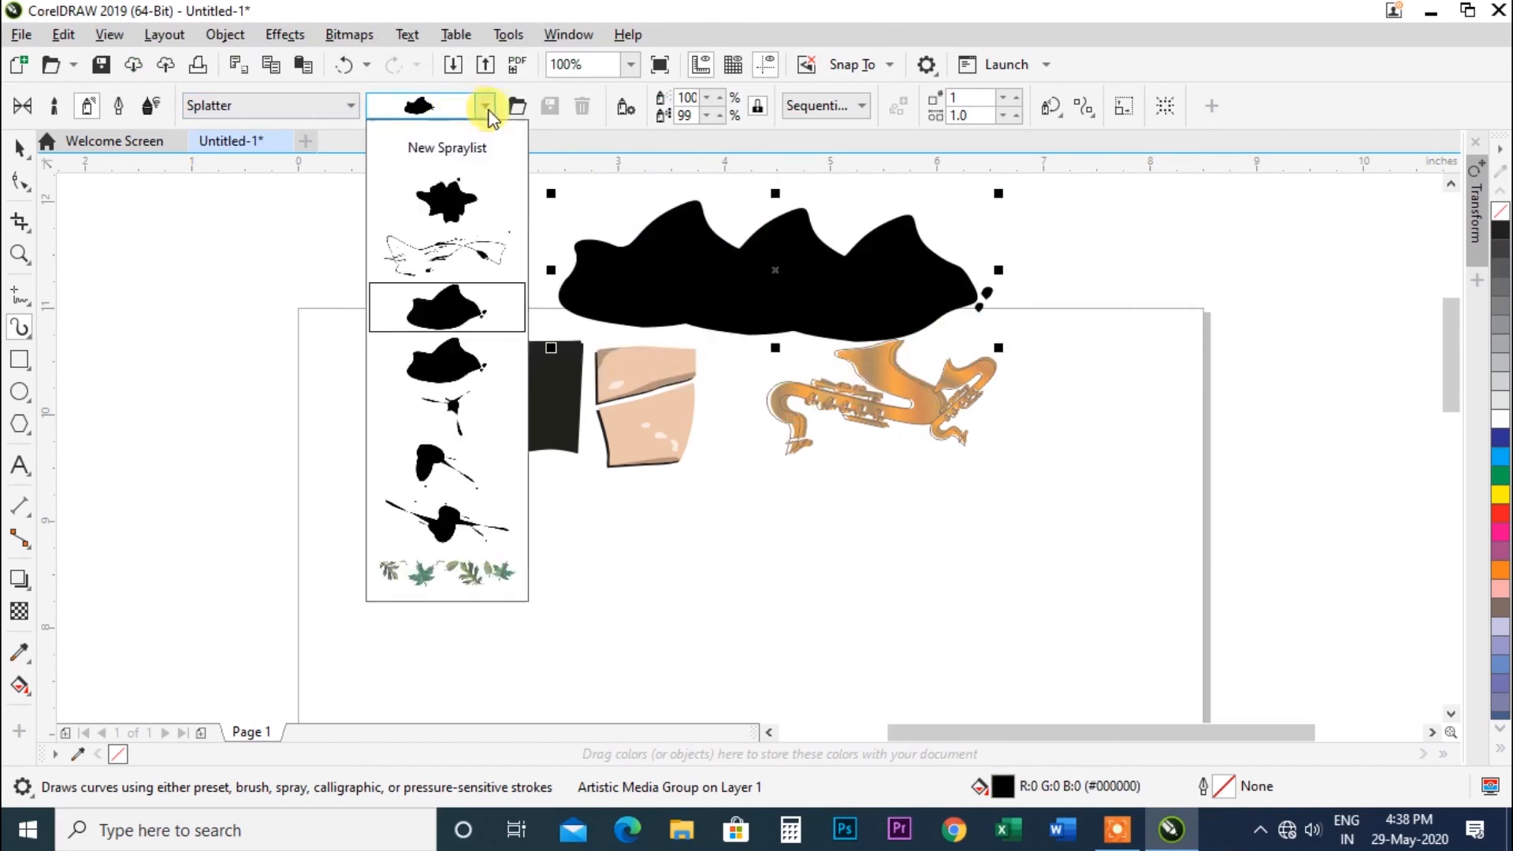
pyautogui.click(447, 558)
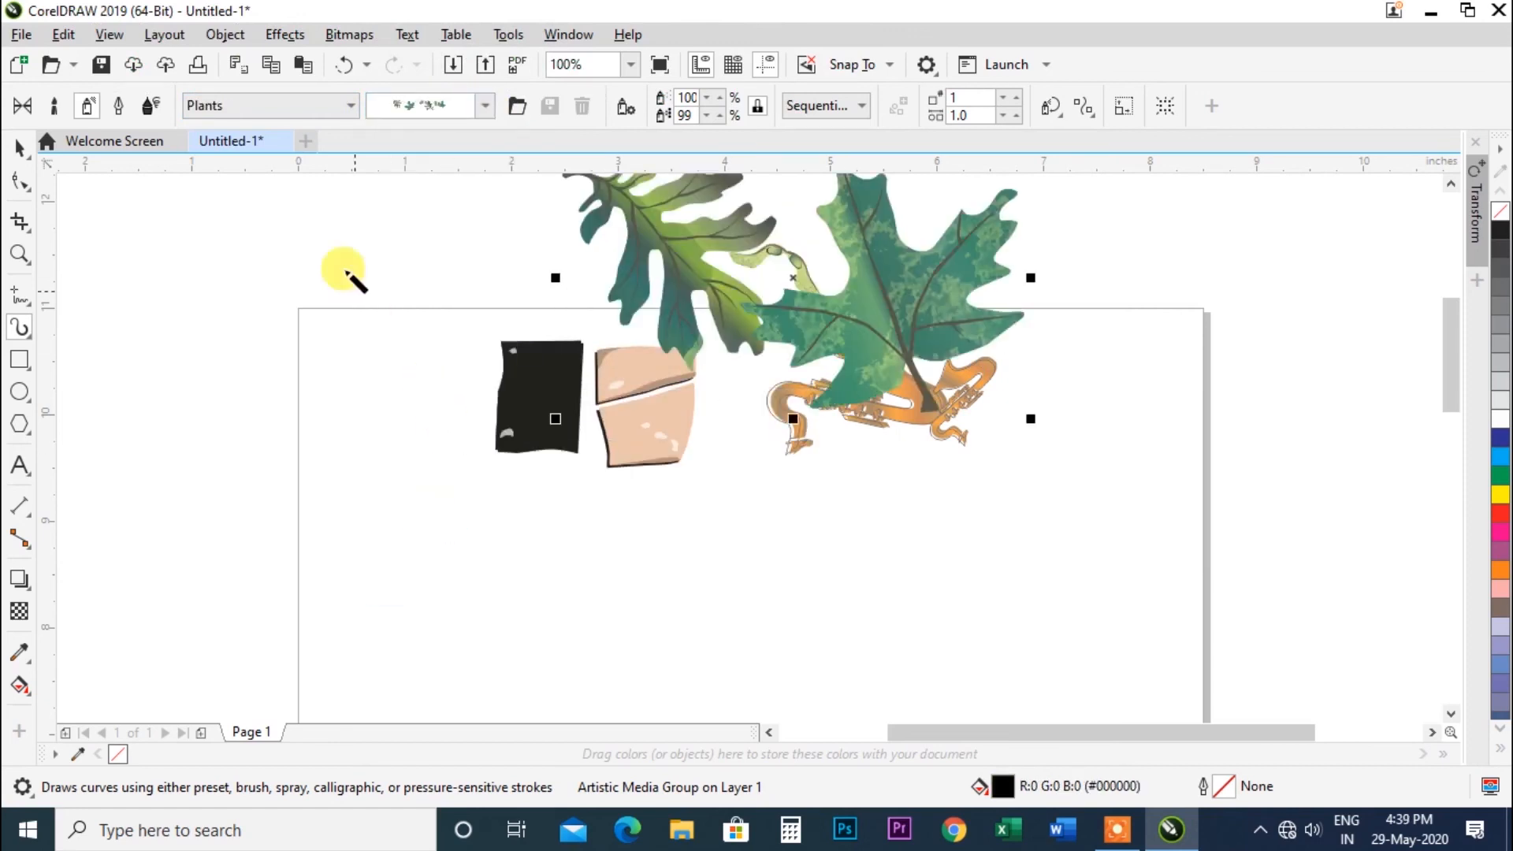
# Reopen the Splatter spraylists and reapply the Plants tree spraylist to the stroke.
pyautogui.click(349, 104)
pyautogui.click(259, 281)
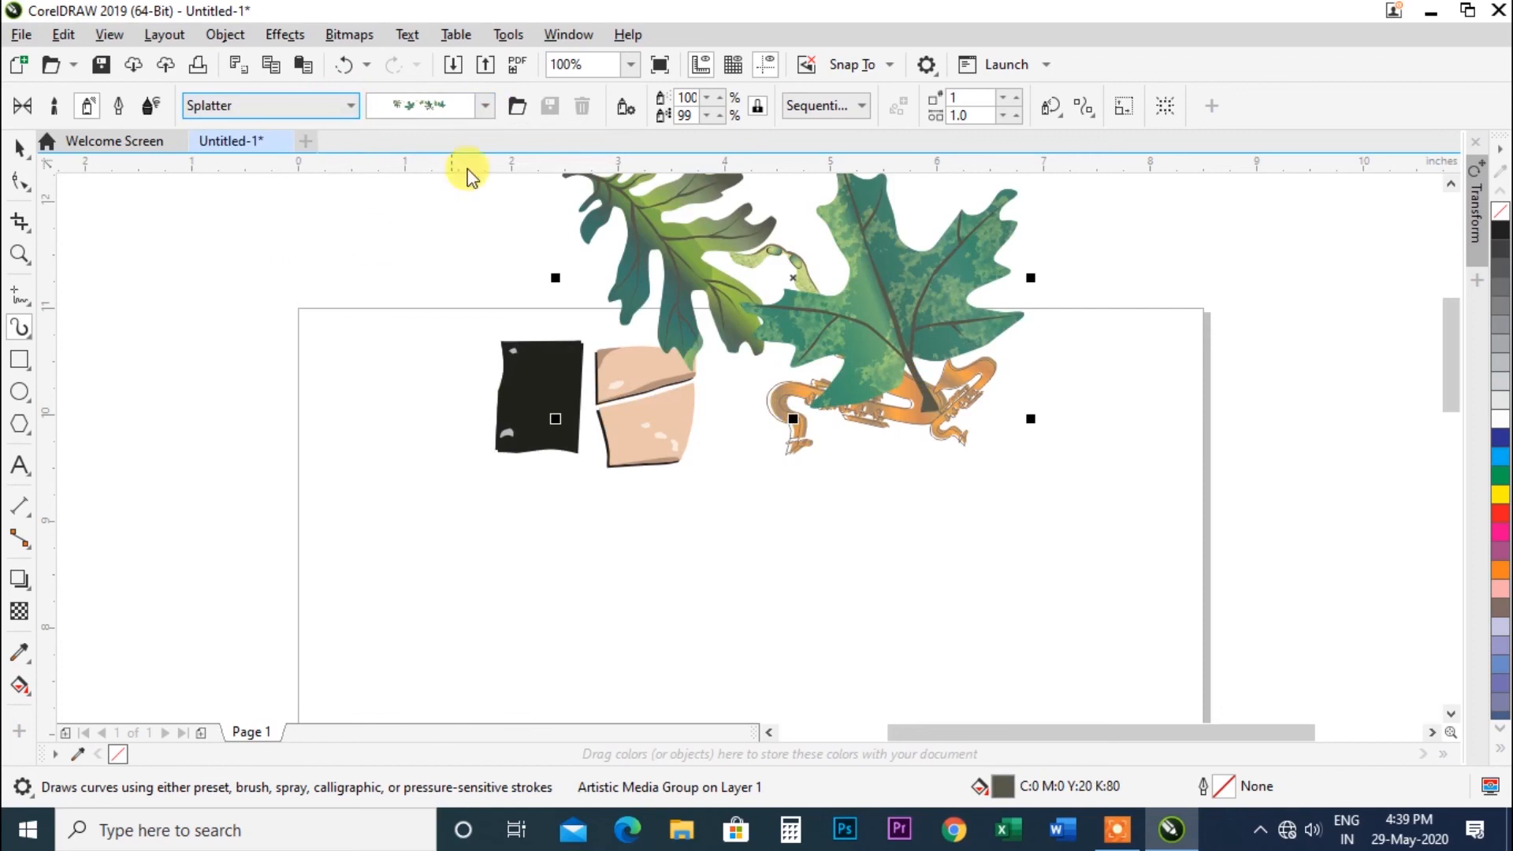
pyautogui.click(484, 106)
pyautogui.click(447, 567)
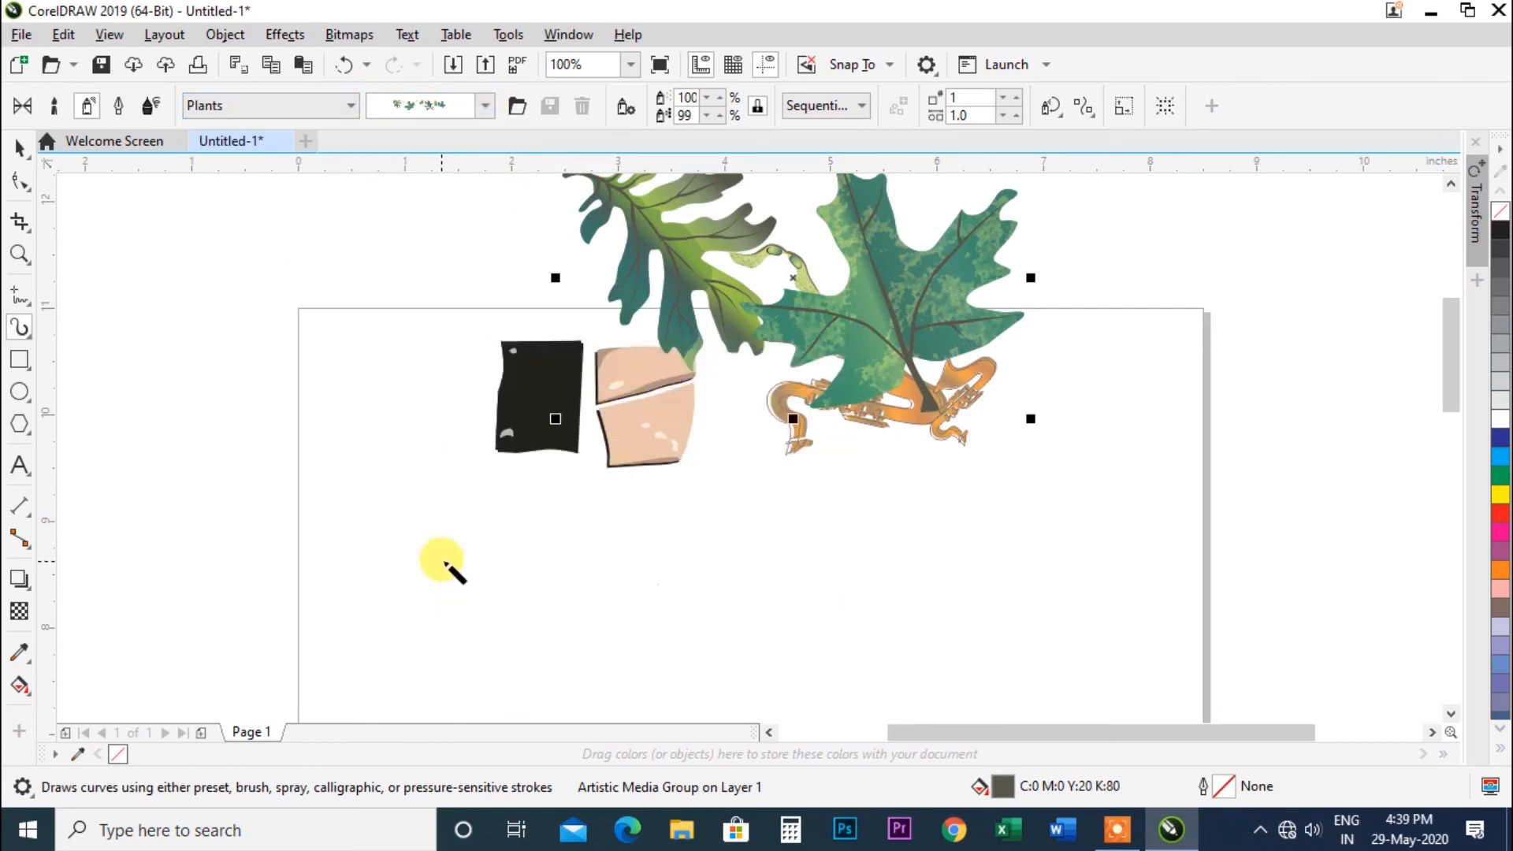
pyautogui.click(482, 104)
pyautogui.click(462, 59)
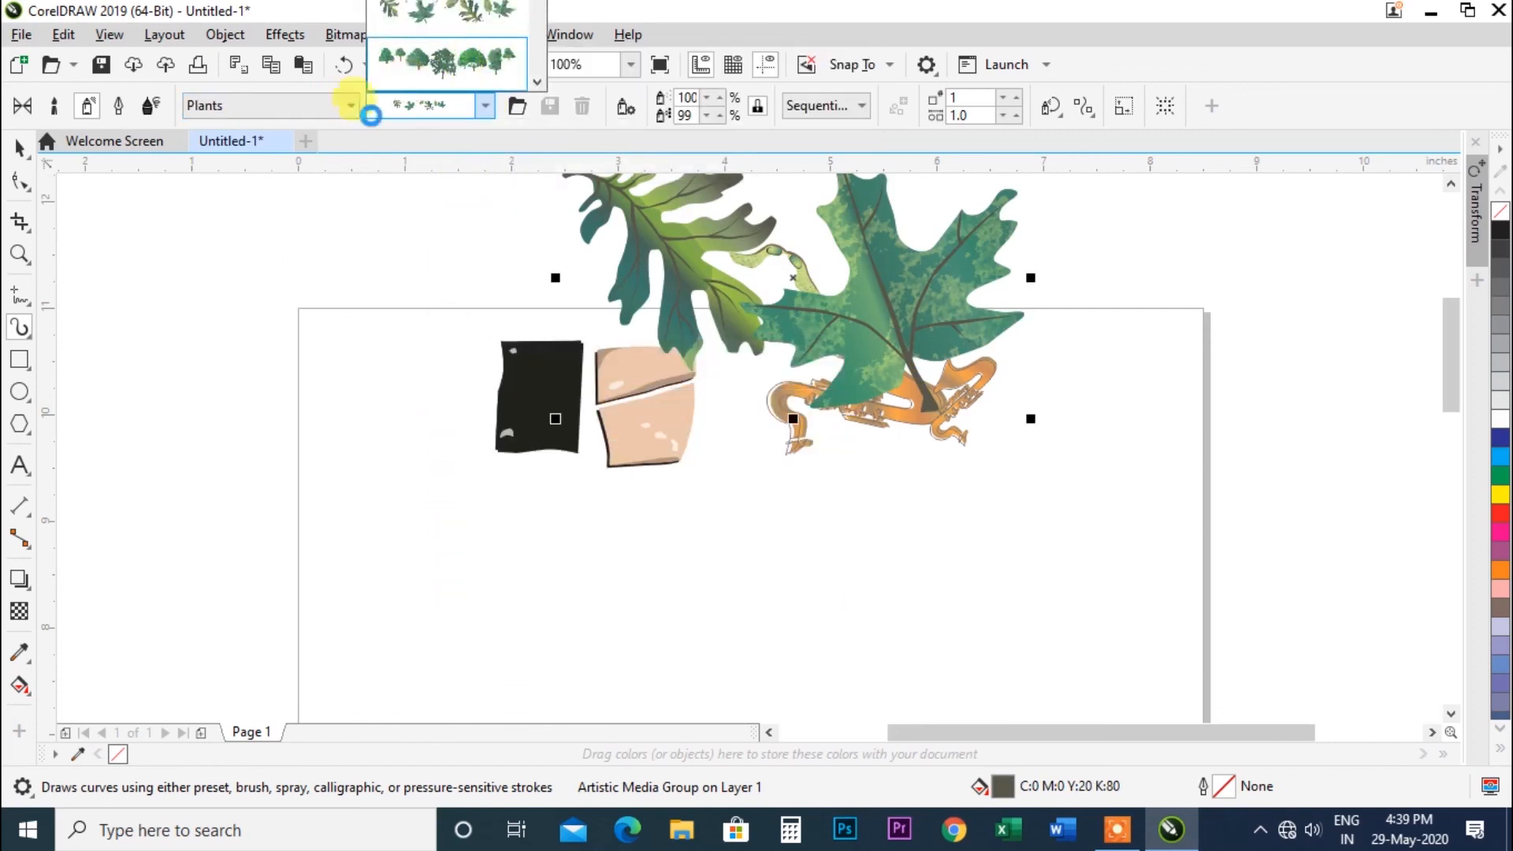
# Switch the category to Stars and apply the multicolour star spraylist to the selected stroke.
pyautogui.click(351, 107)
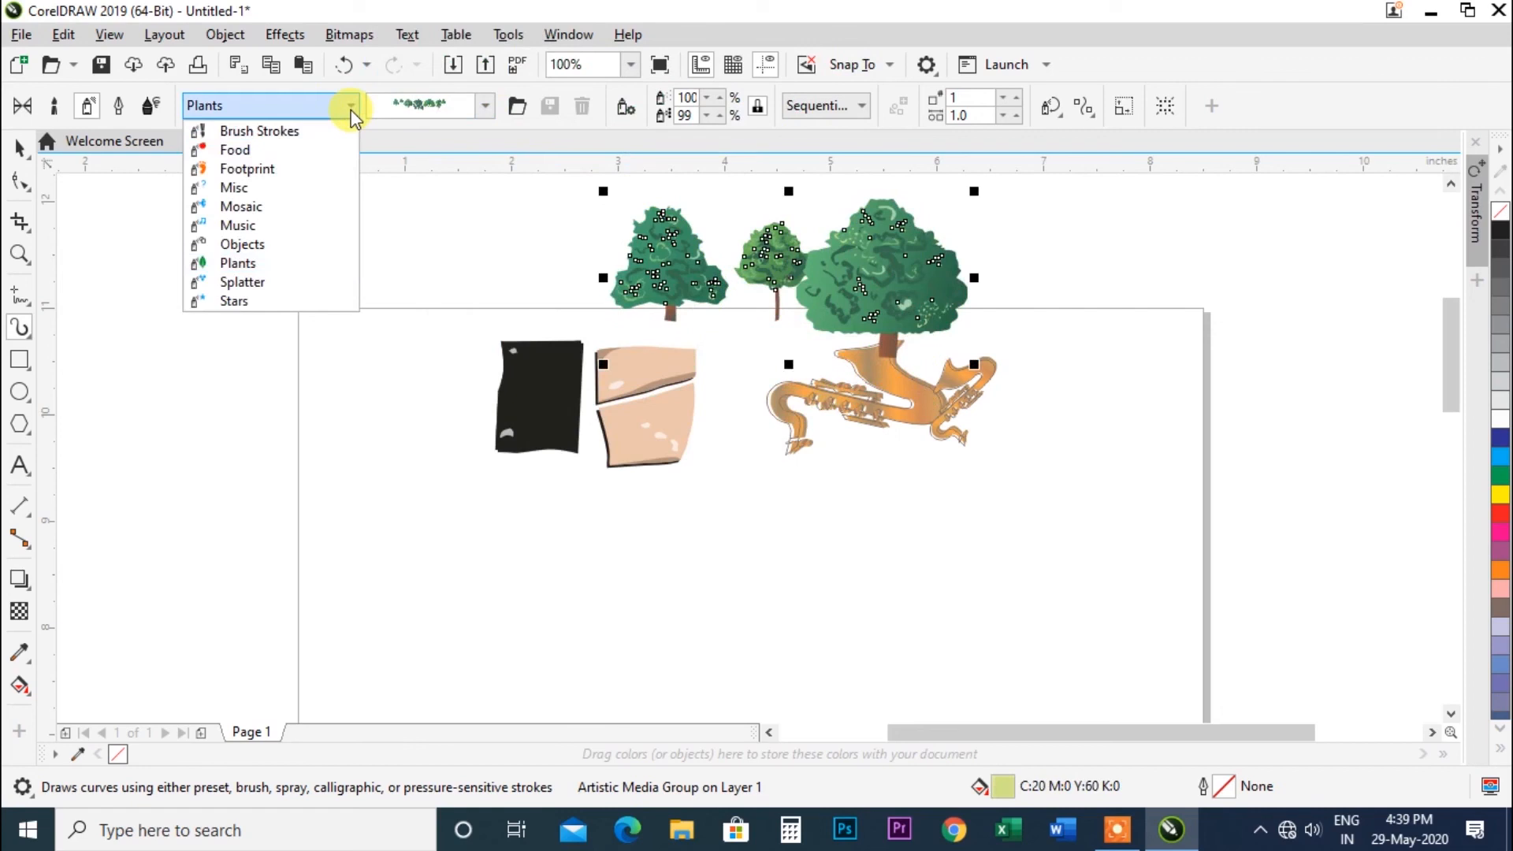
pyautogui.click(286, 302)
pyautogui.click(473, 105)
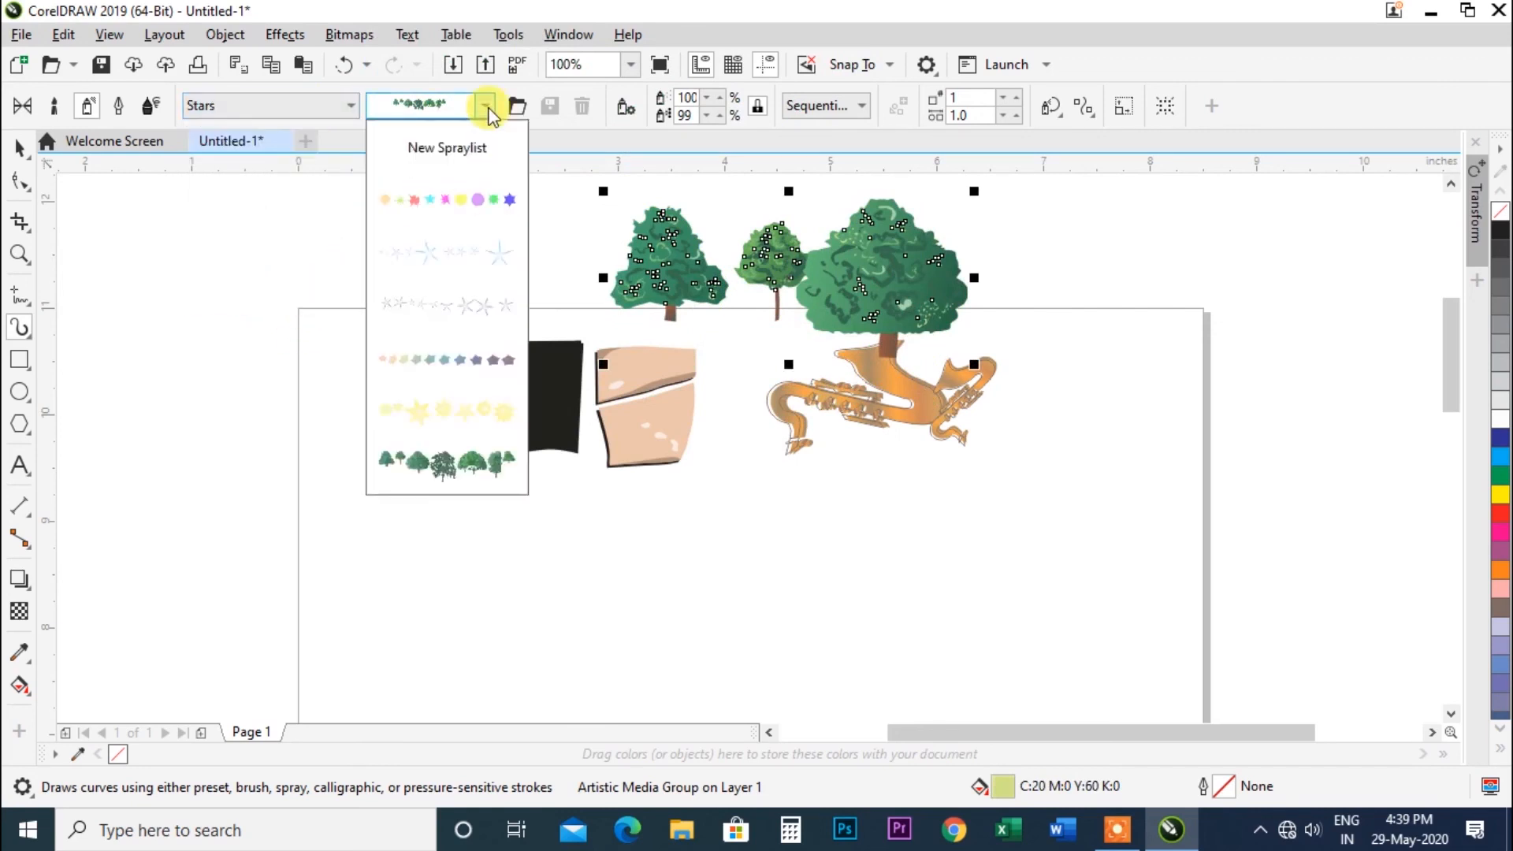
pyautogui.click(484, 203)
# Draw three more spray strokes around the page using the pastel star spraylist.
pyautogui.moveTo(703, 507); pyautogui.dragTo(864, 539)
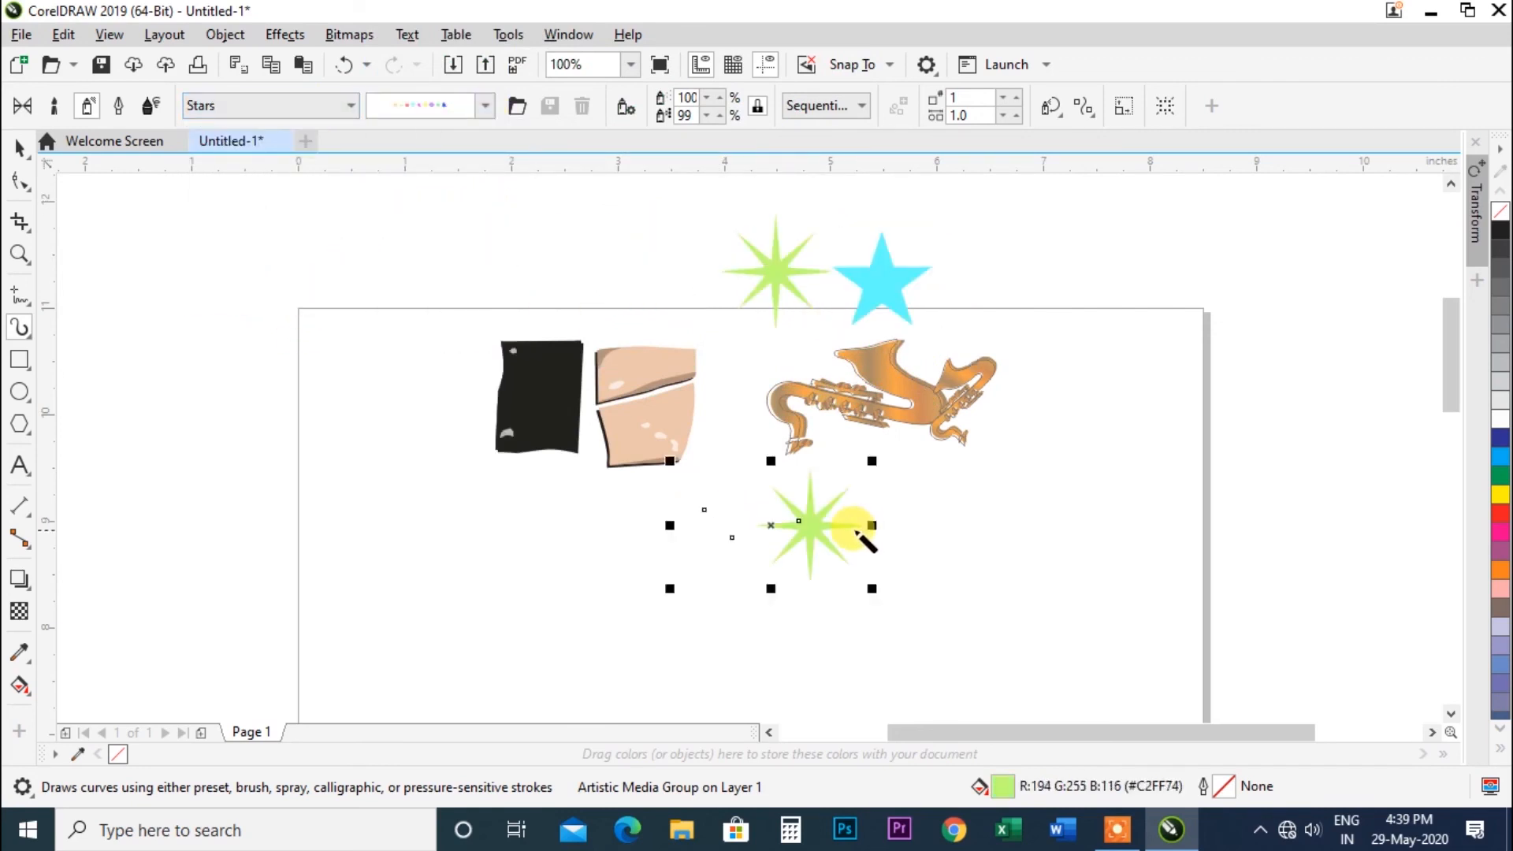
pyautogui.click(476, 105)
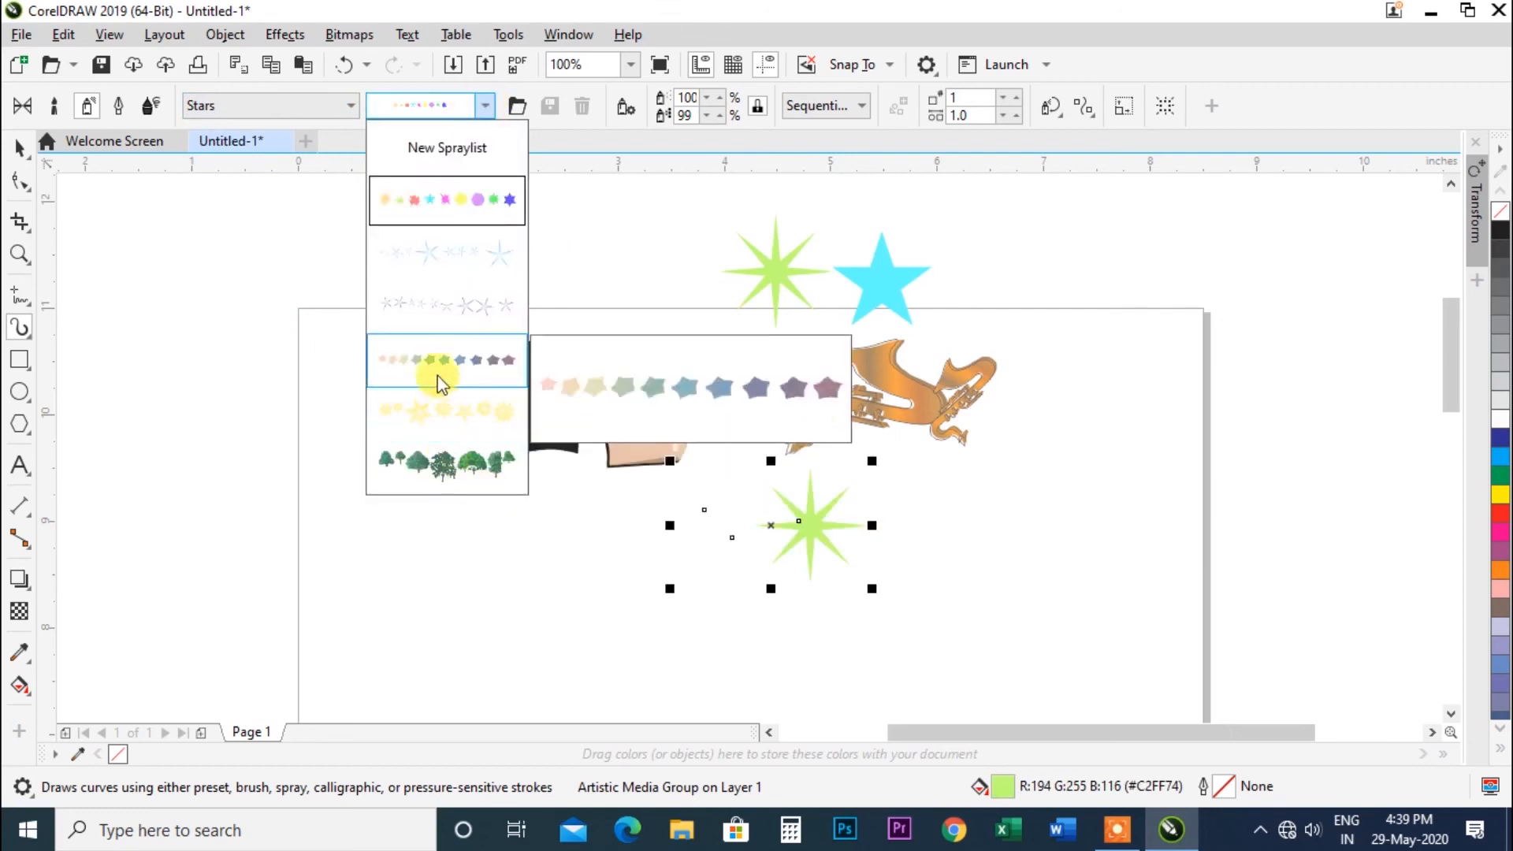
pyautogui.moveTo(563, 284); pyautogui.dragTo(640, 283)
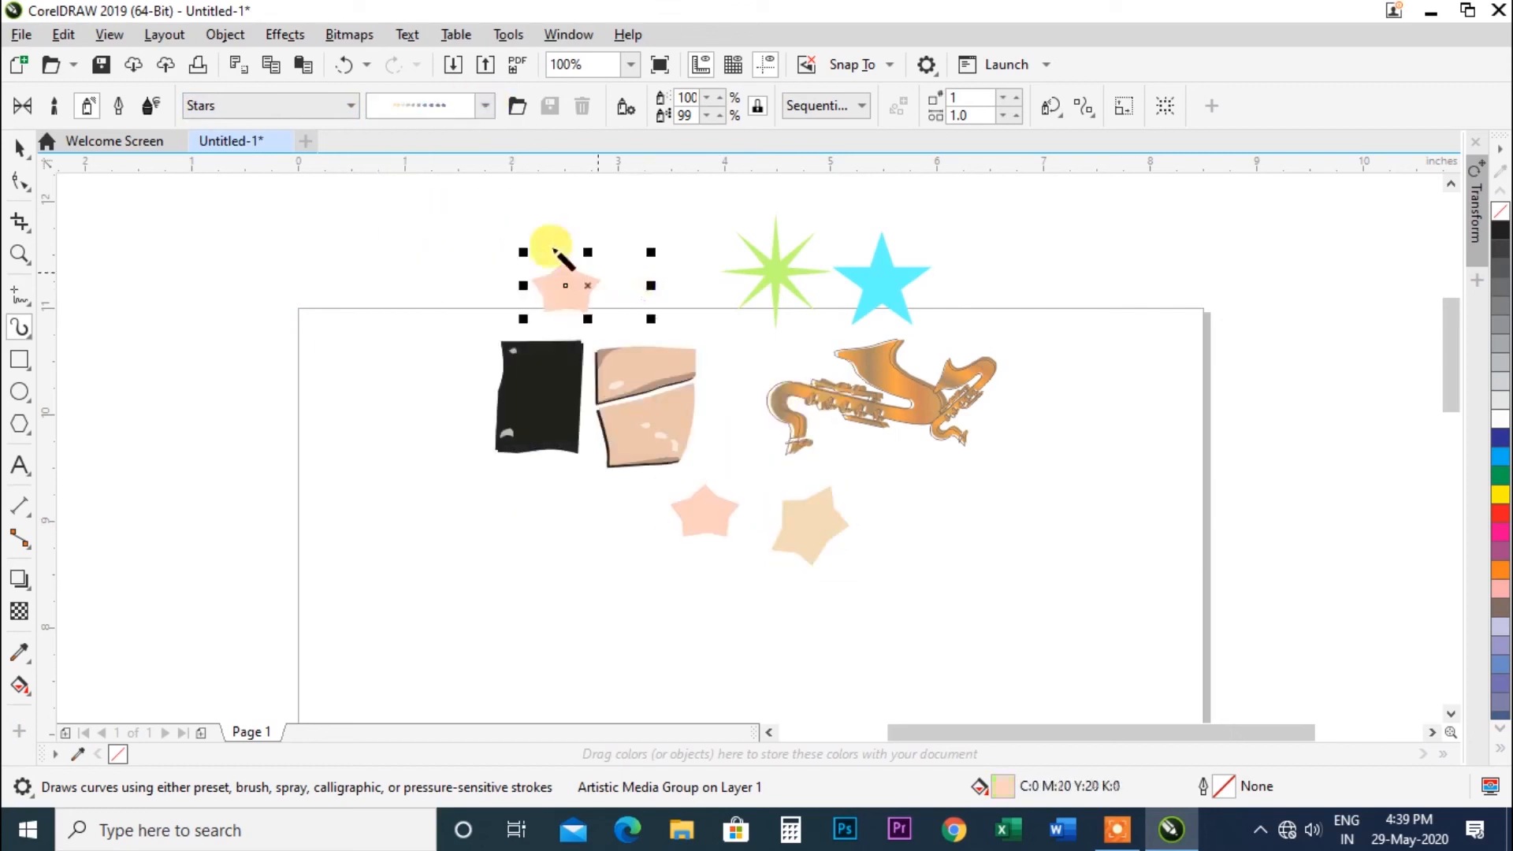
pyautogui.click(352, 106)
pyautogui.click(256, 281)
pyautogui.moveTo(461, 223); pyautogui.dragTo(619, 229)
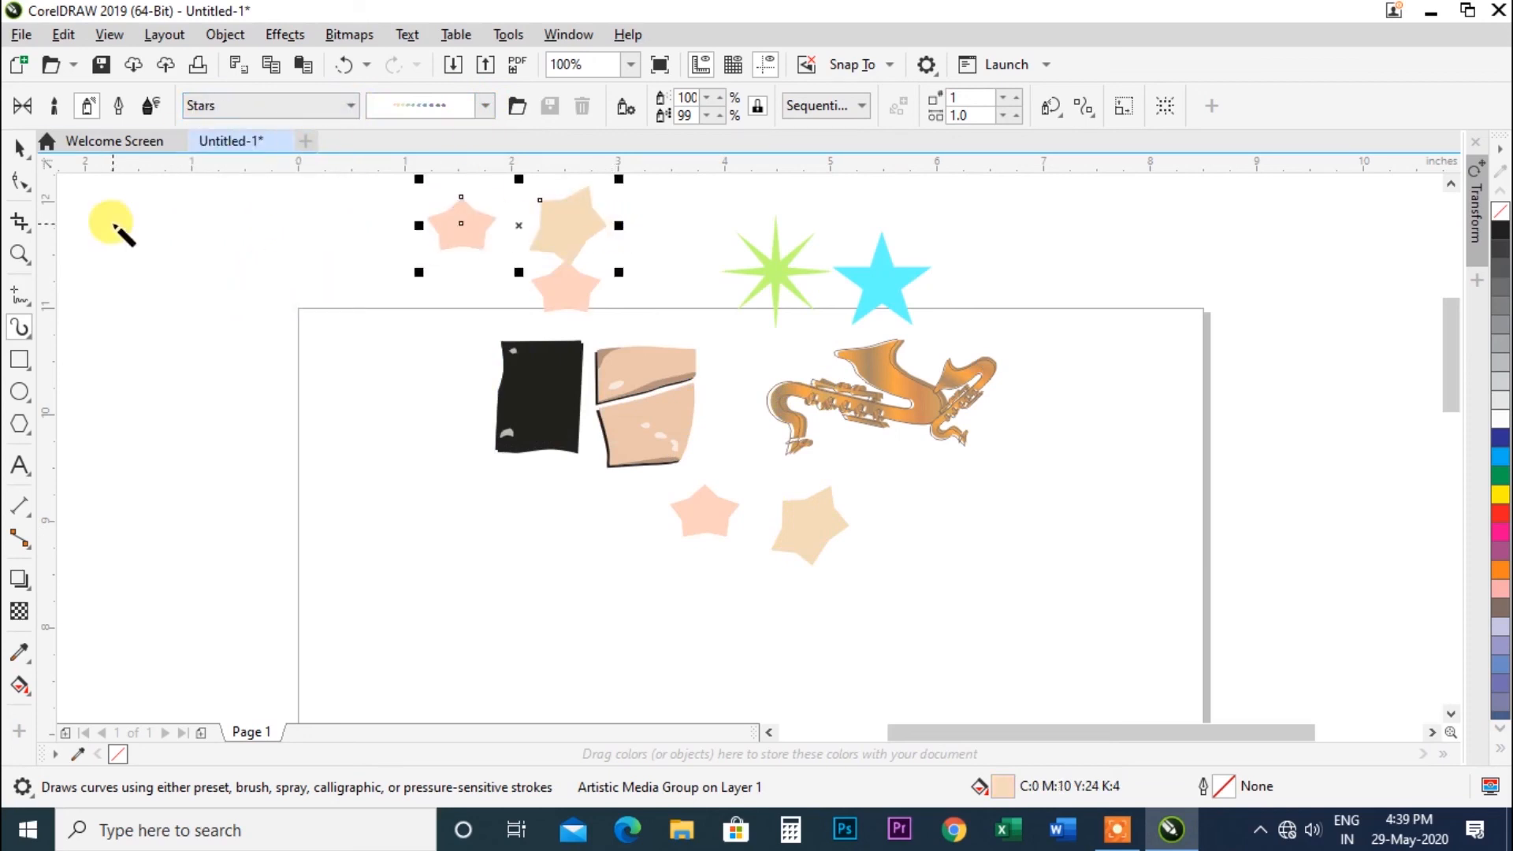
# Switch to Calligraphic mode, increase the nib width and draw two calligraphic strokes on the left of the page.
pyautogui.click(118, 110)
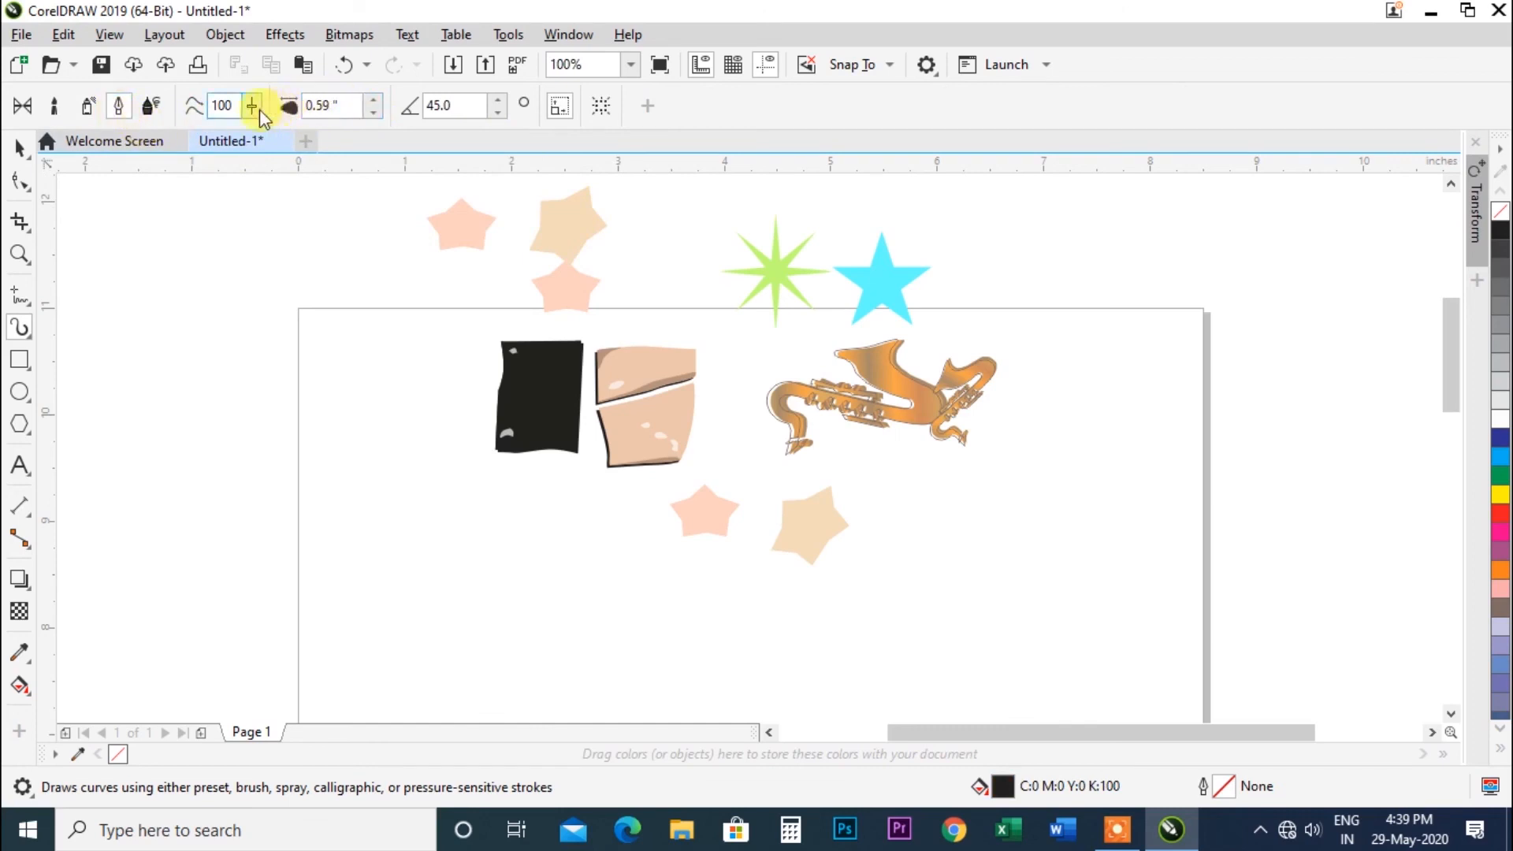
pyautogui.click(373, 99)
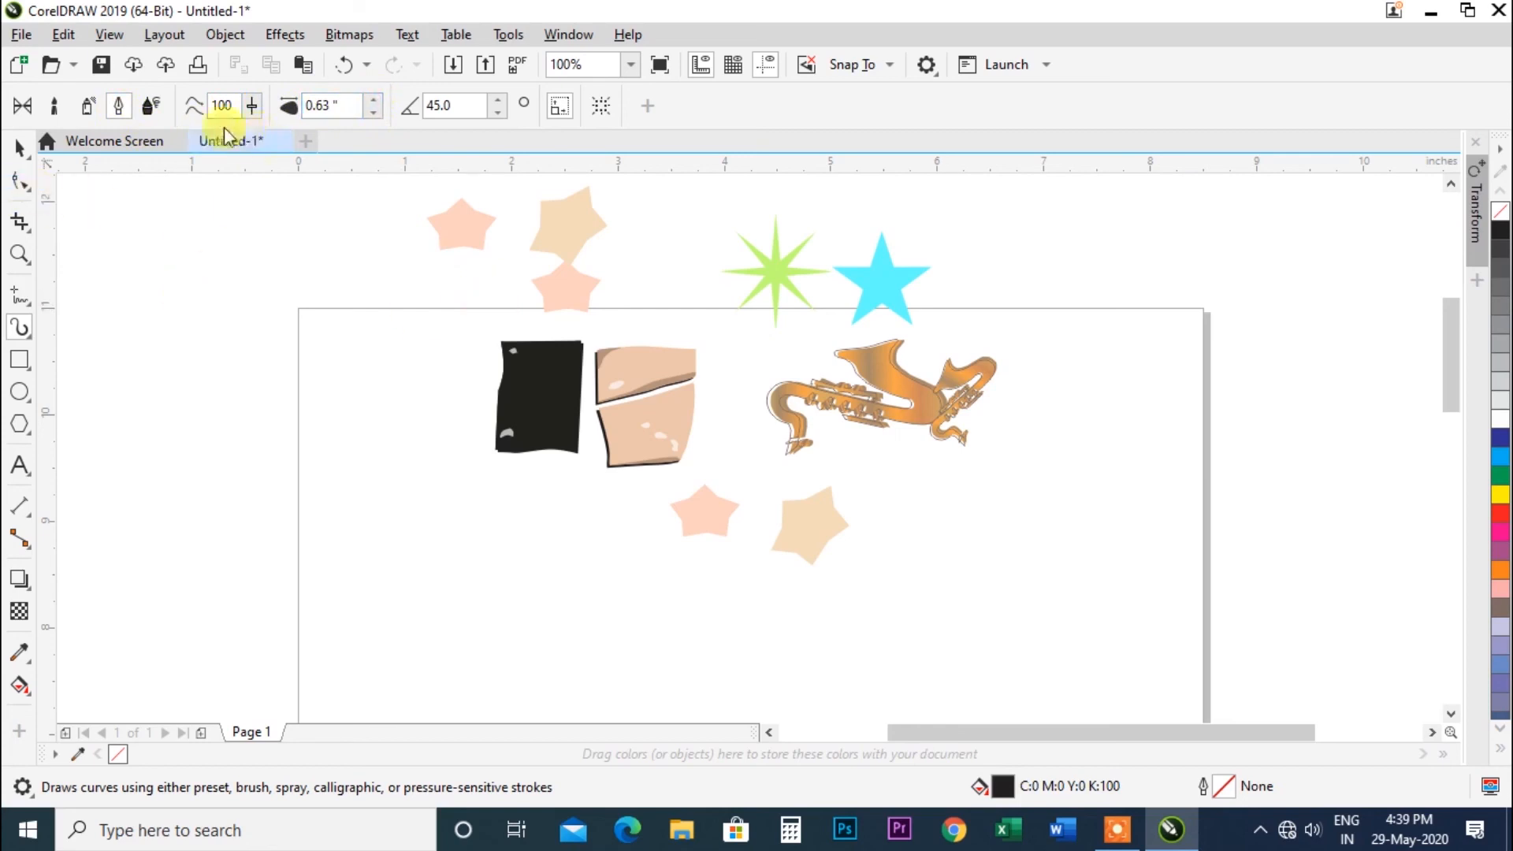
pyautogui.moveTo(260, 225); pyautogui.dragTo(378, 220)
pyautogui.moveTo(330, 326); pyautogui.dragTo(456, 459)
# Switch to Pressure mode and draw two round-ended strokes near the upper right of the page.
pyautogui.click(151, 105)
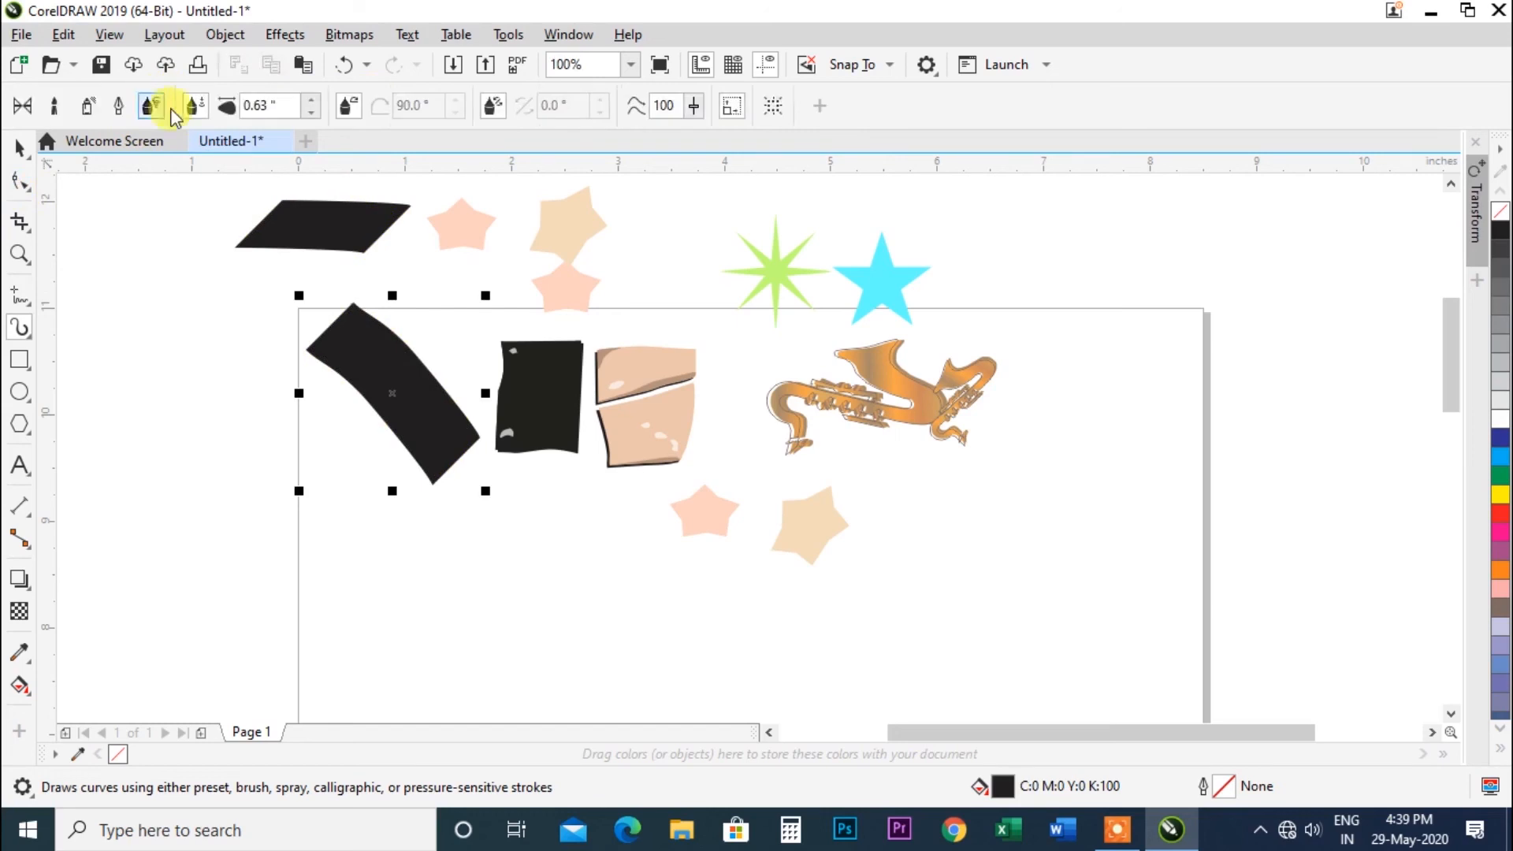
pyautogui.moveTo(878, 229); pyautogui.dragTo(1091, 302)
pyautogui.moveTo(1017, 354); pyautogui.dragTo(1175, 544)
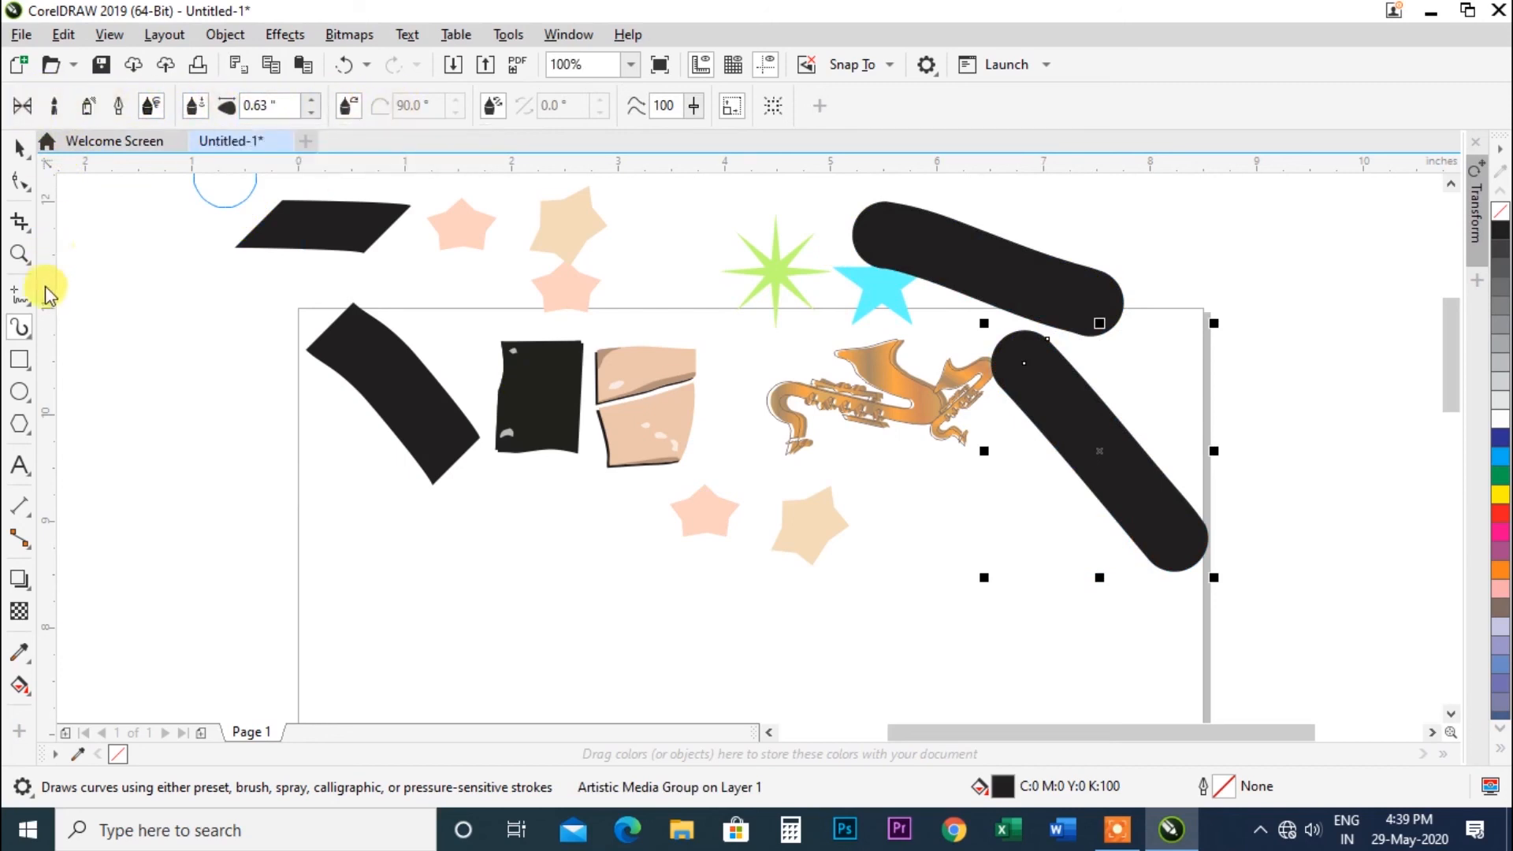
# Open the drawing tool flyout to switch to the LiveSketch tool.
pyautogui.click(30, 338)
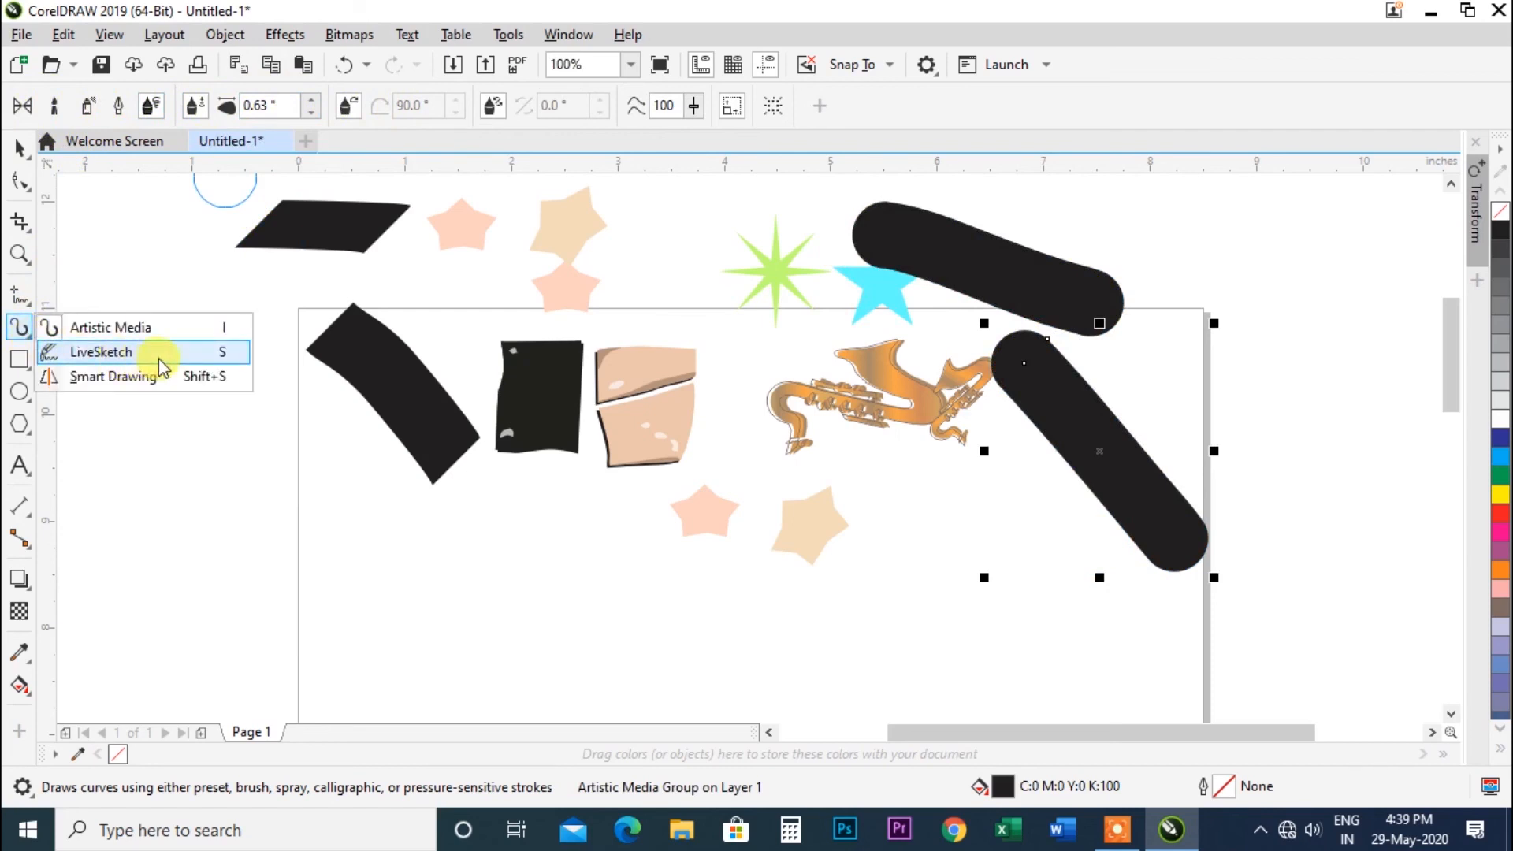